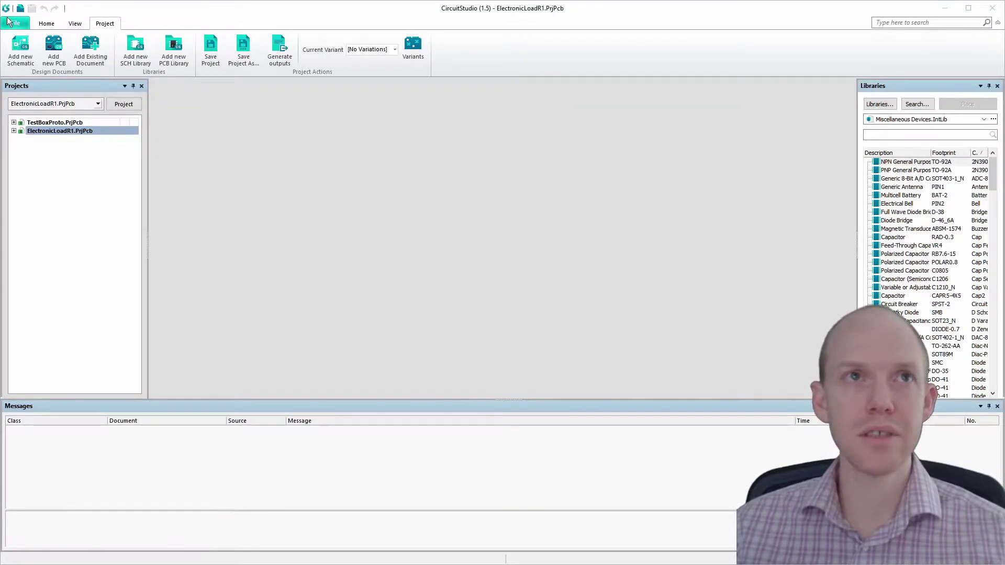
Start a new Blank PCB Project from the File menu and name it TestSim.
left_click(16, 24)
left_click(20, 26)
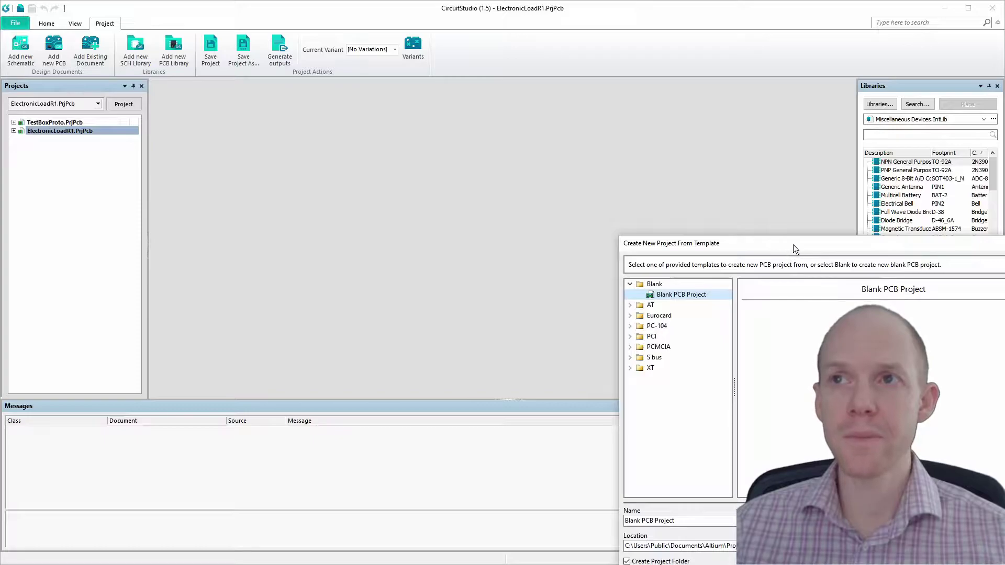
left_click_drag(793, 244, 497, 146)
left_click(420, 423)
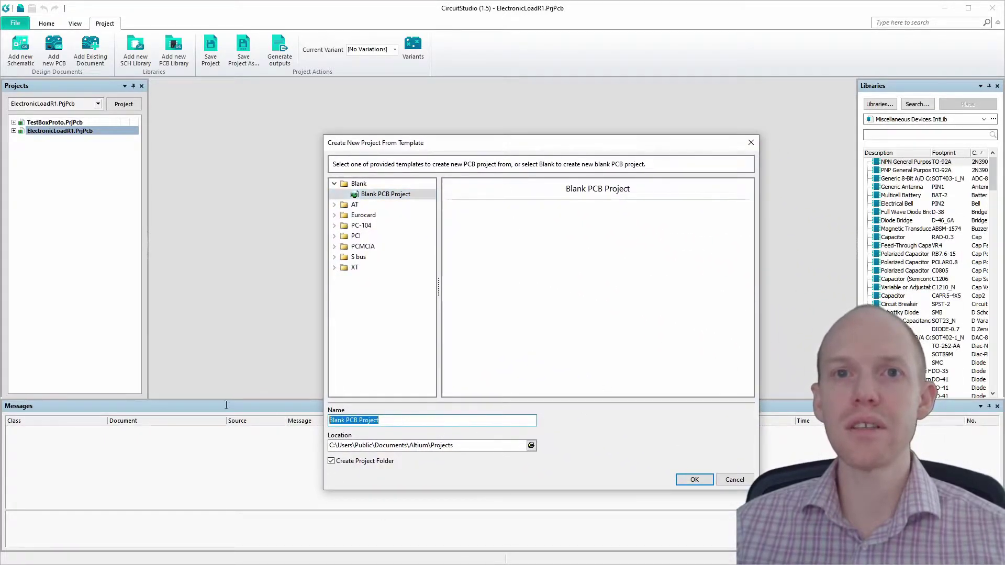
type("TestSim")
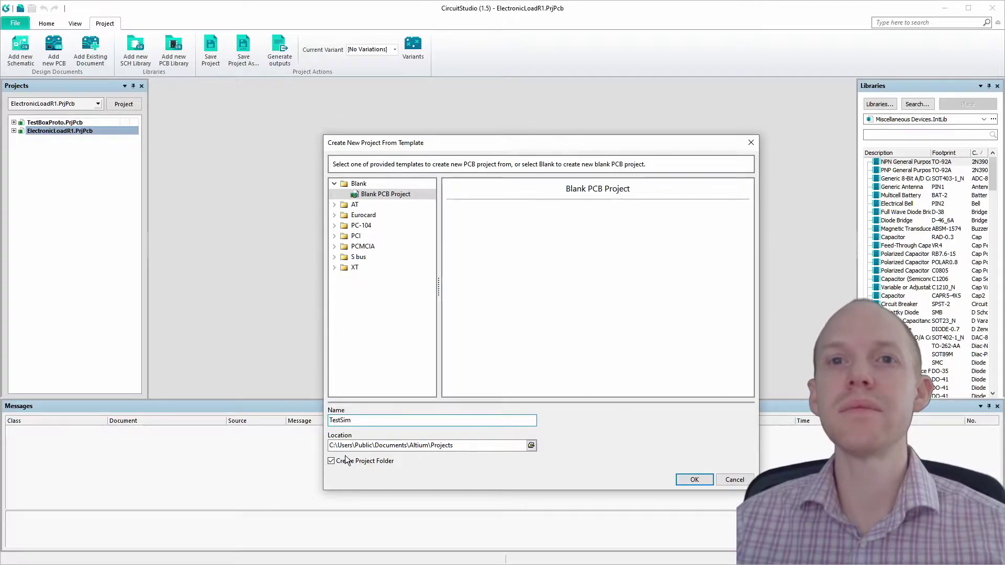
key("Return")
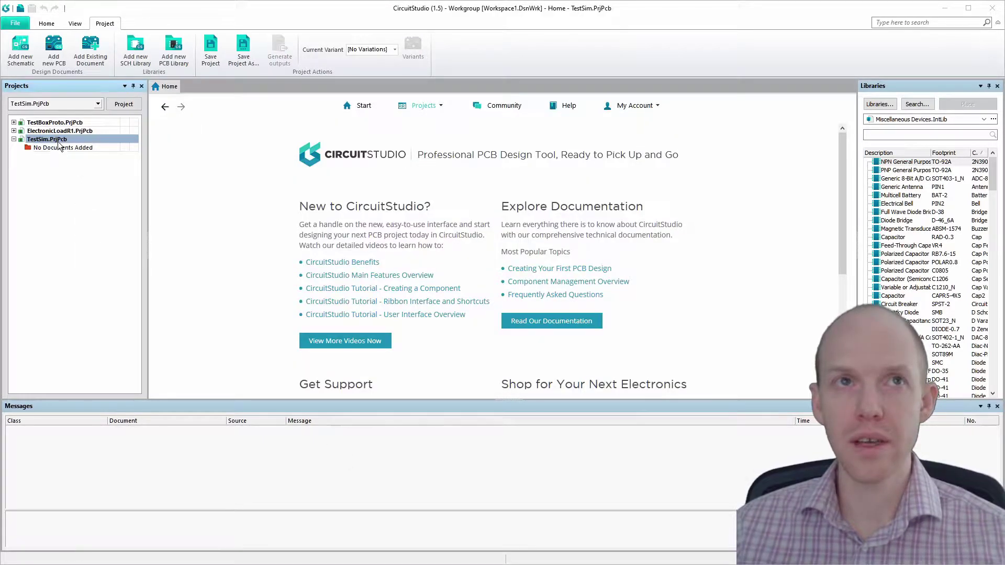
Add a new schematic sheet to TestSim and enlarge the editor so the whole Sheet1.SchDoc shows.
right_click(59, 141)
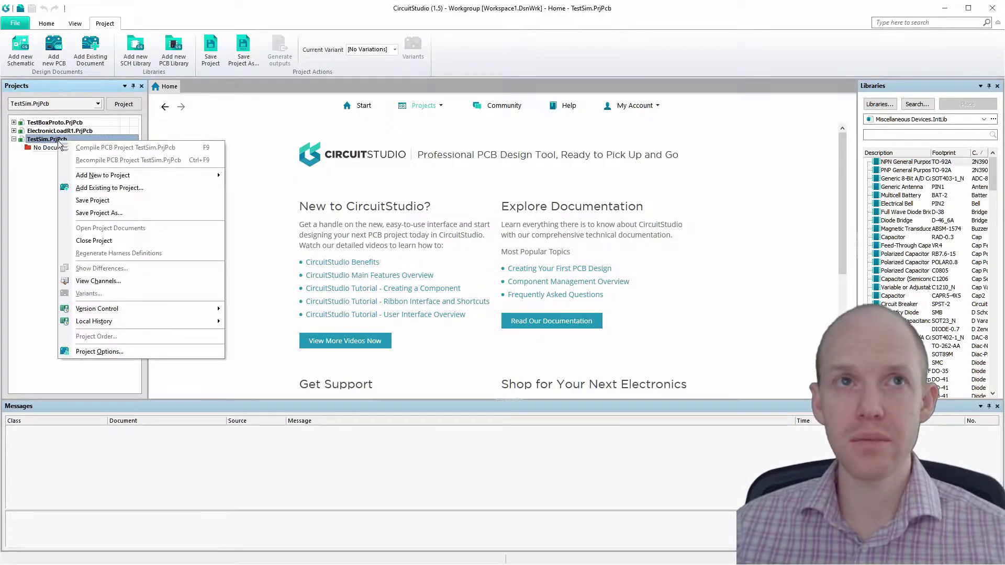
mouse_move(115, 179)
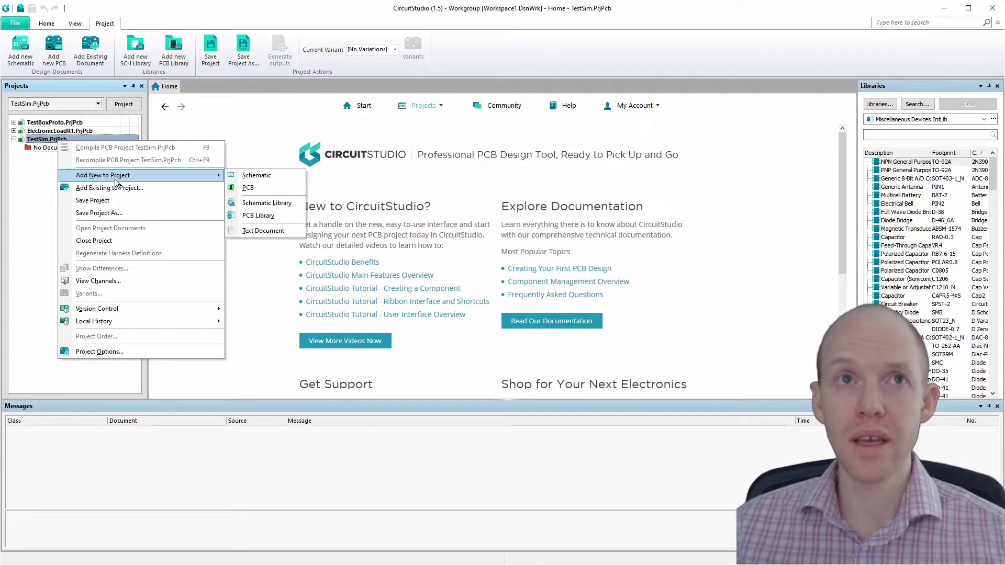
left_click(267, 177)
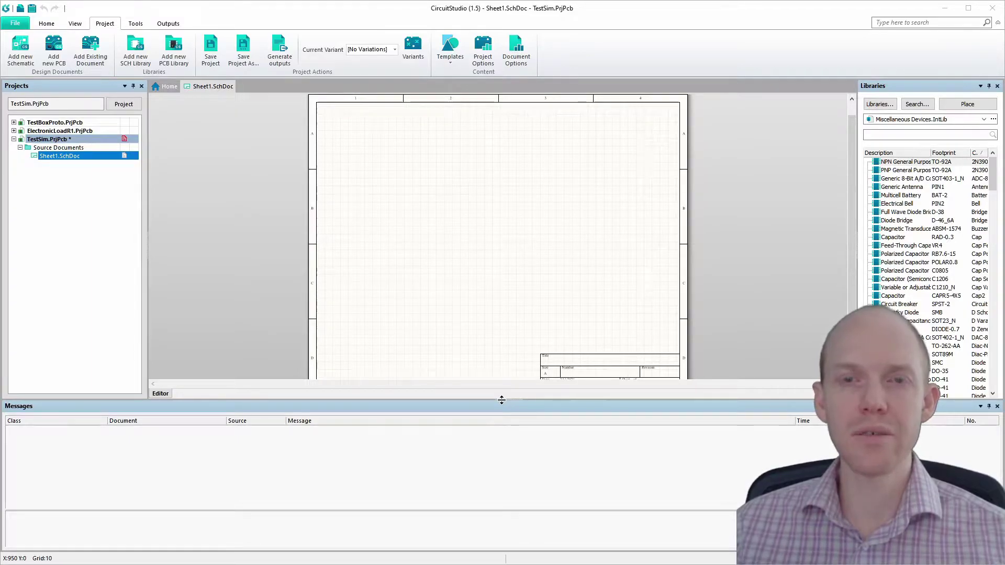
left_click_drag(502, 401, 502, 458)
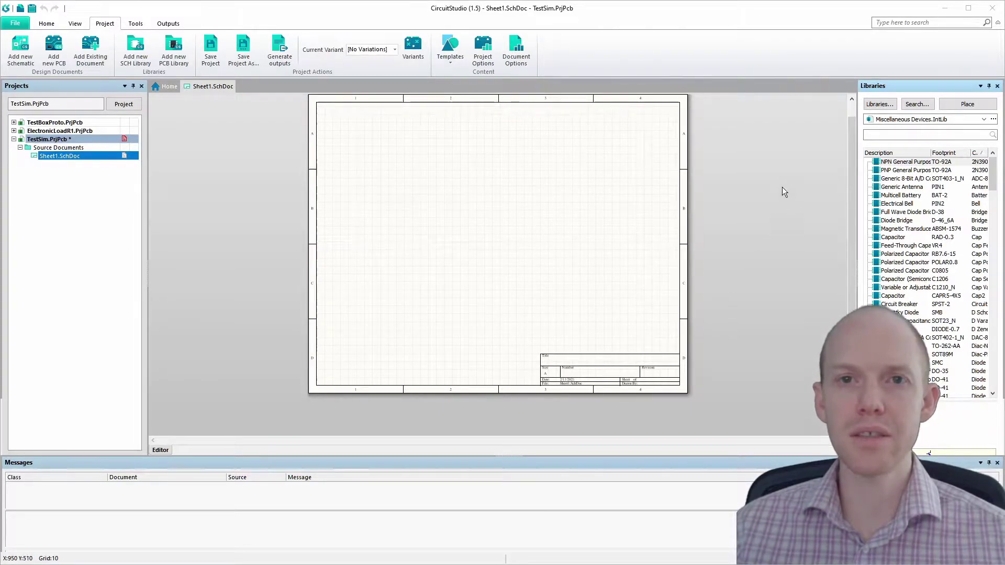
Install all five .IntLib files from the Library\Simulation folder, then close the Libraries dialog.
left_click(876, 105)
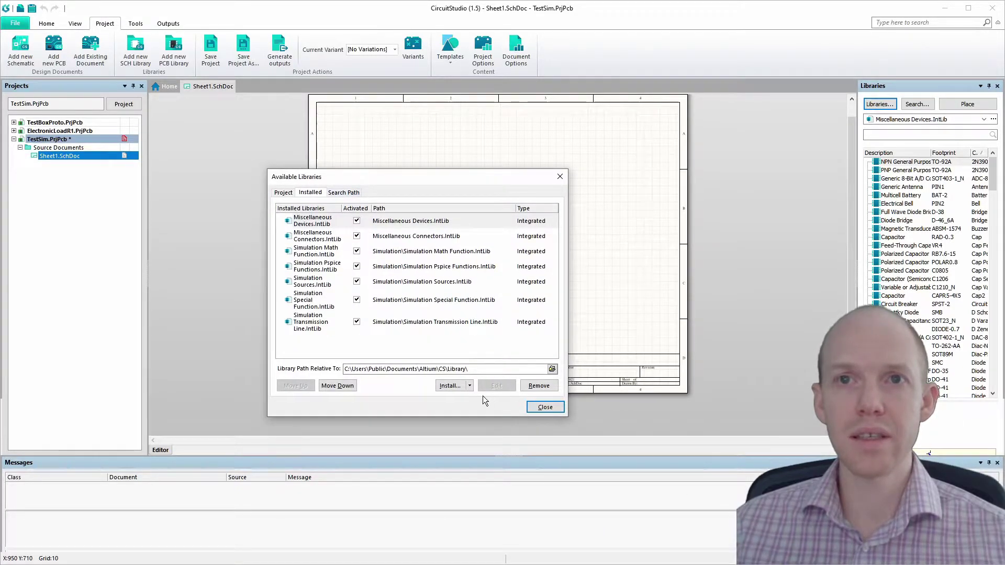
left_click(451, 389)
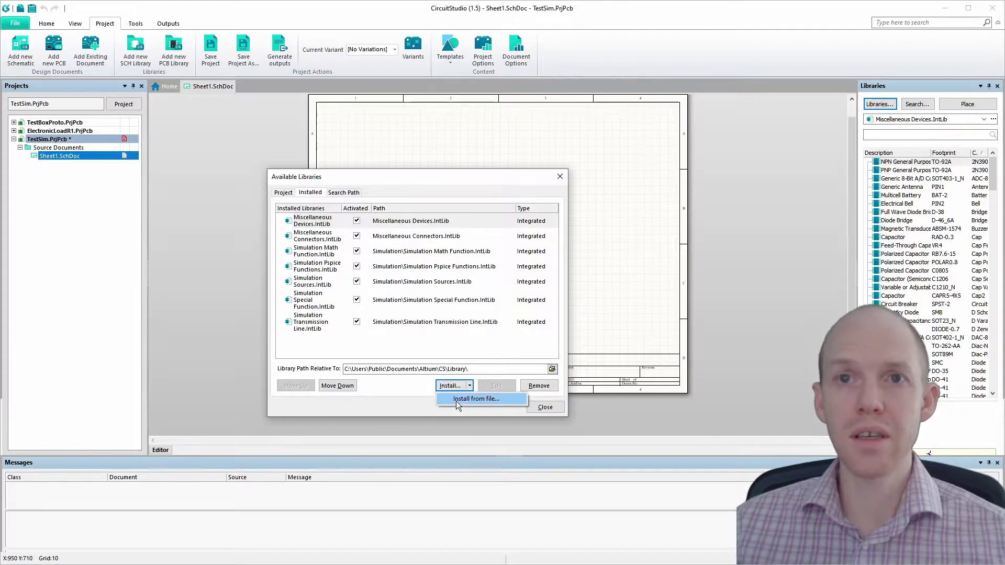
left_click(463, 399)
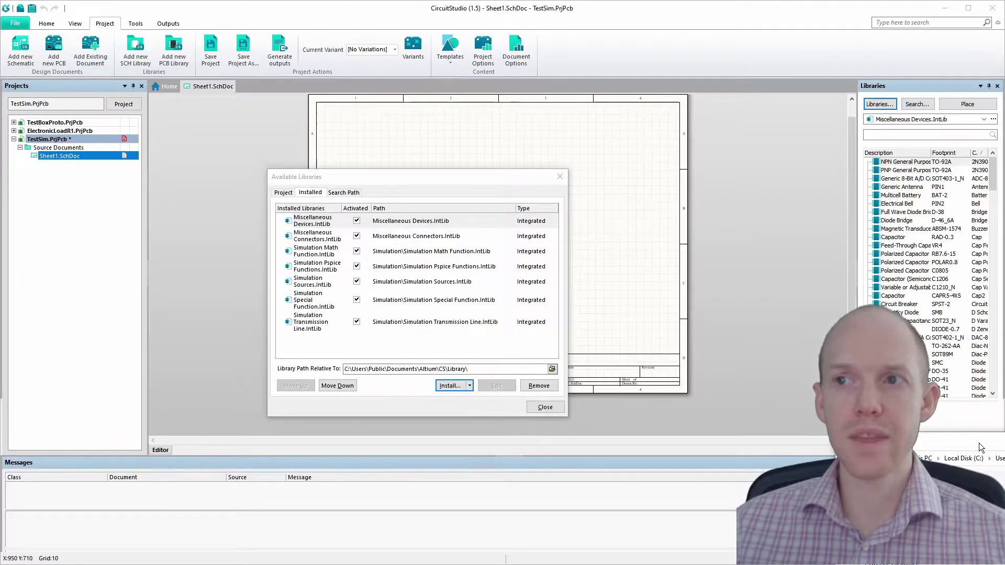
left_click(449, 93)
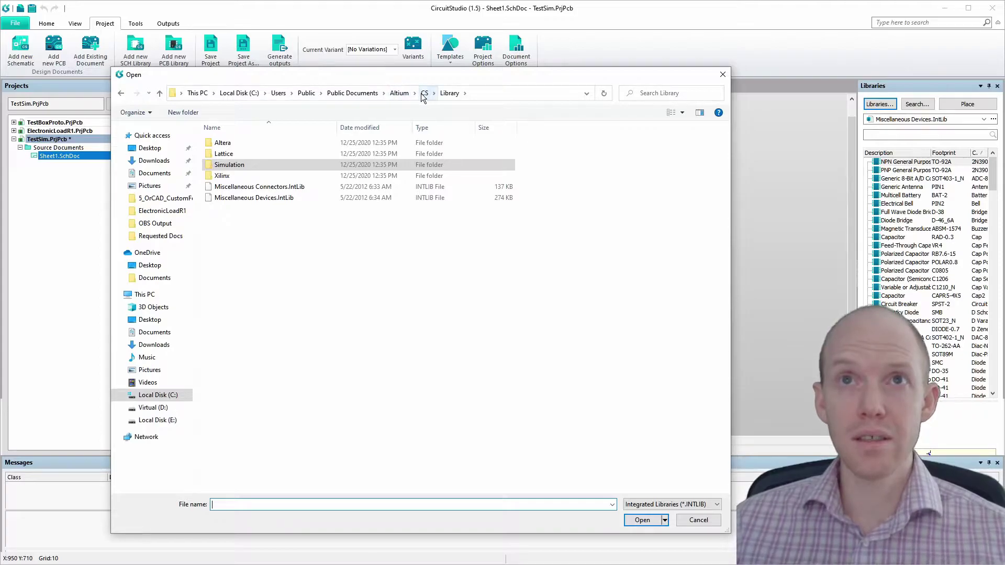
double_click(226, 166)
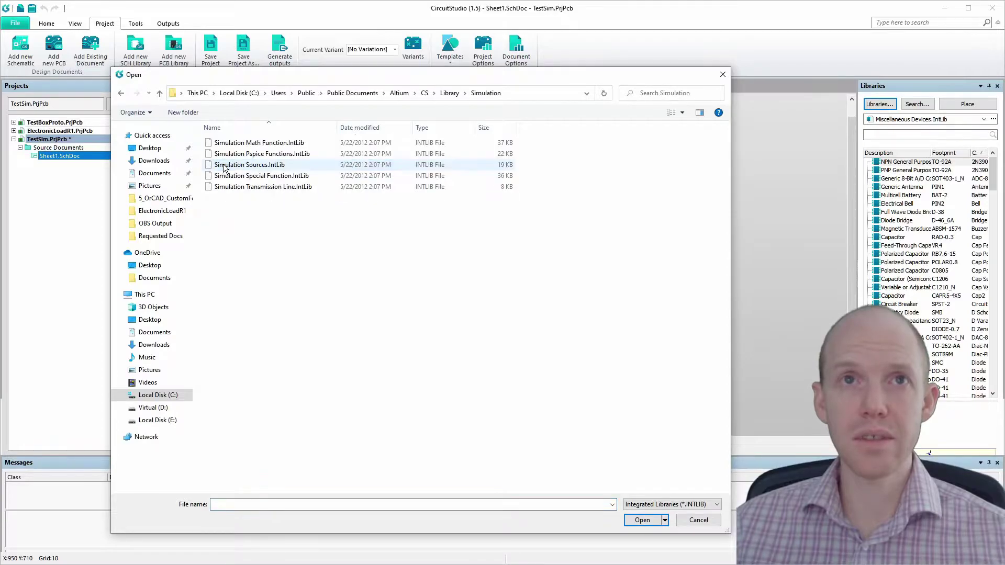
left_click_drag(346, 248, 230, 135)
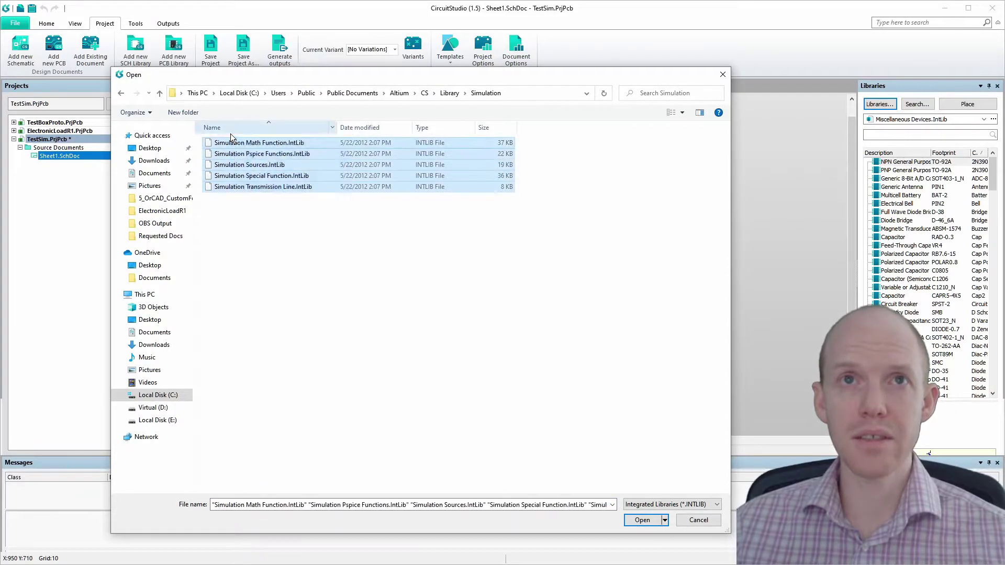
left_click(660, 521)
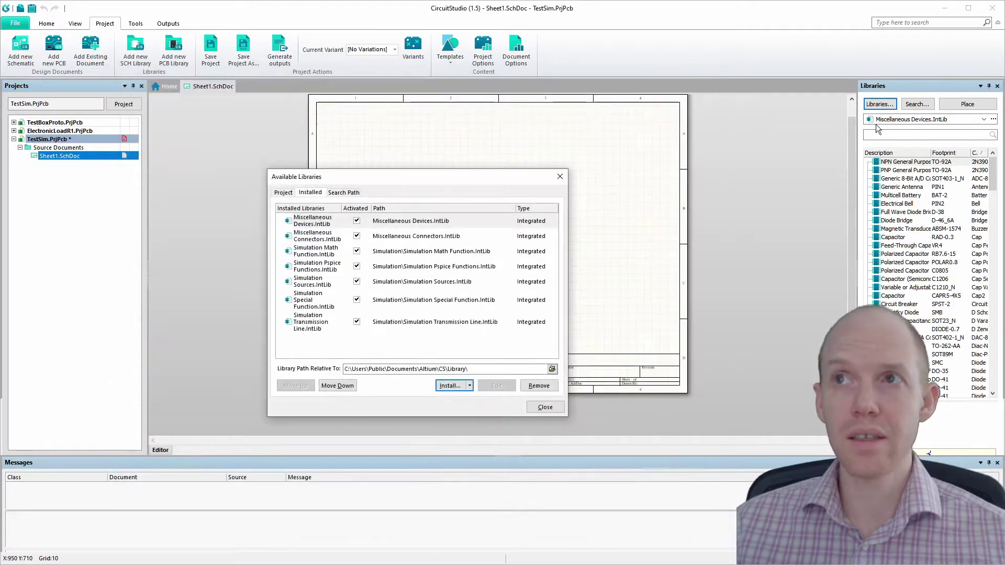
left_click(547, 408)
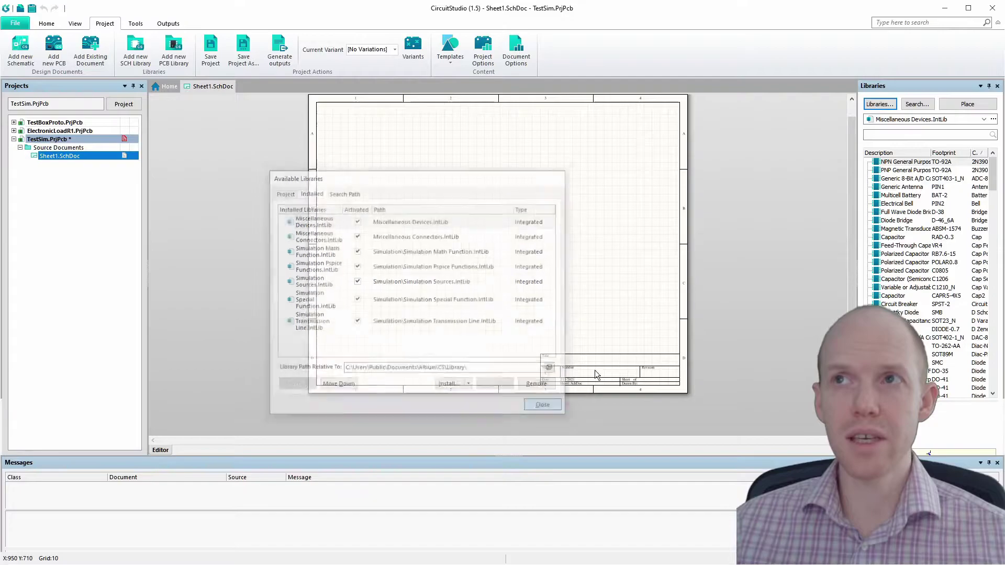
Review the installed libraries, keep Miscellaneous Devices.IntLib selected and focus the component search box.
left_click(958, 118)
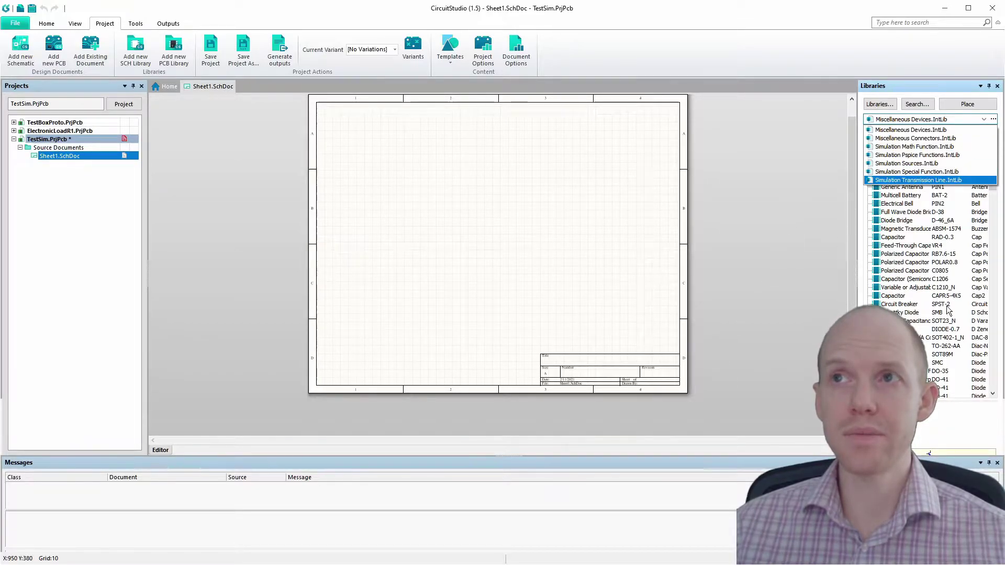
left_click(988, 337)
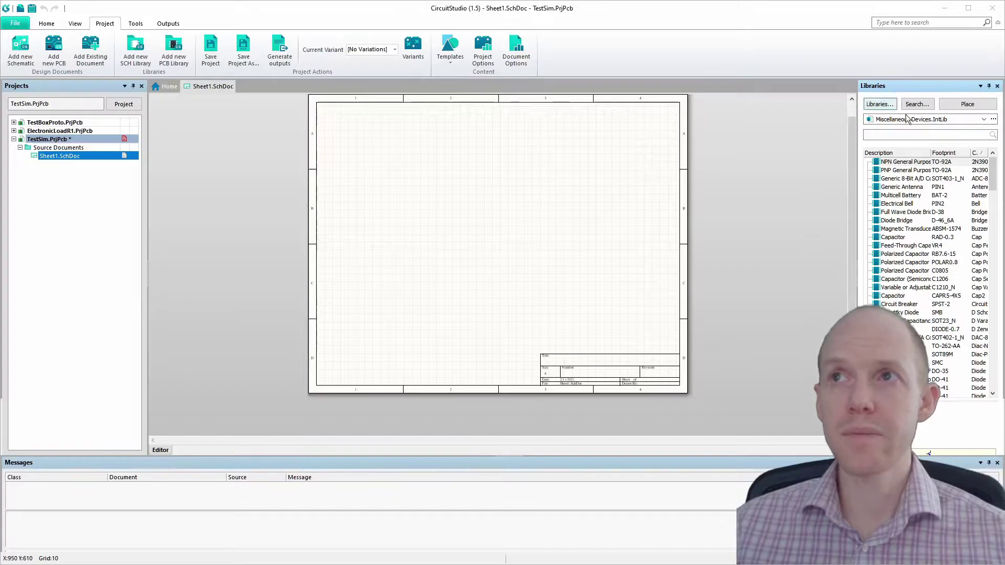
left_click(932, 134)
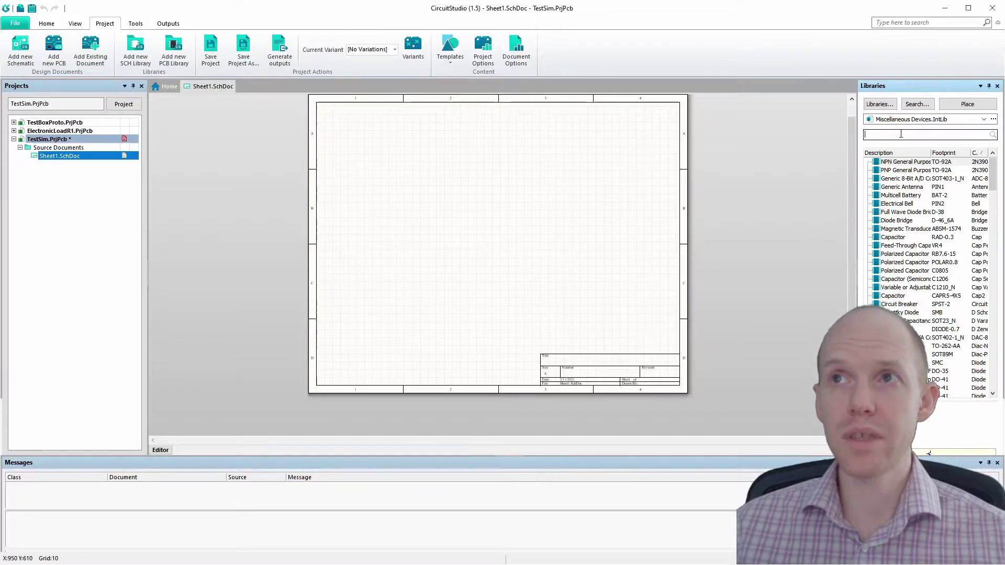
left_click(985, 120)
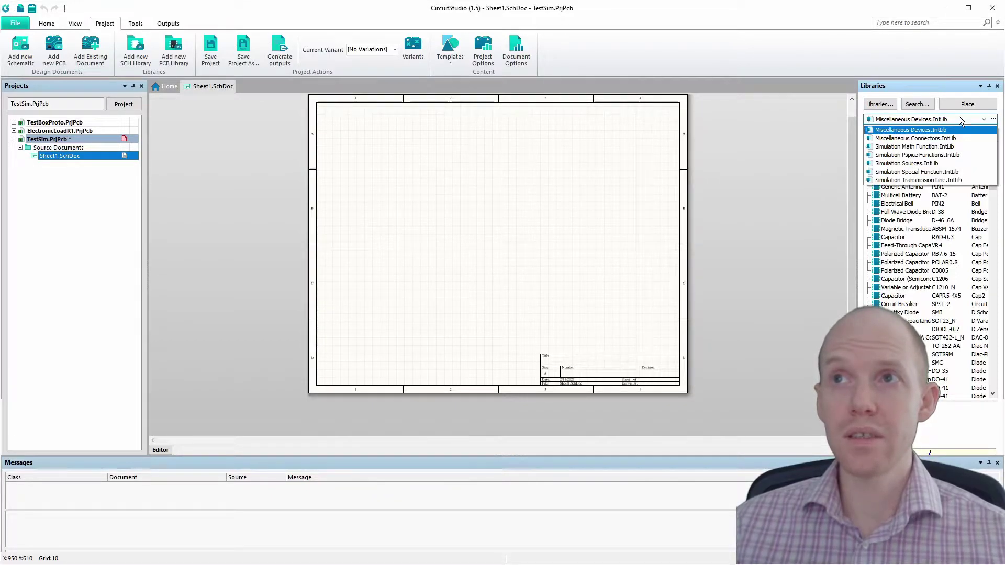
left_click(918, 134)
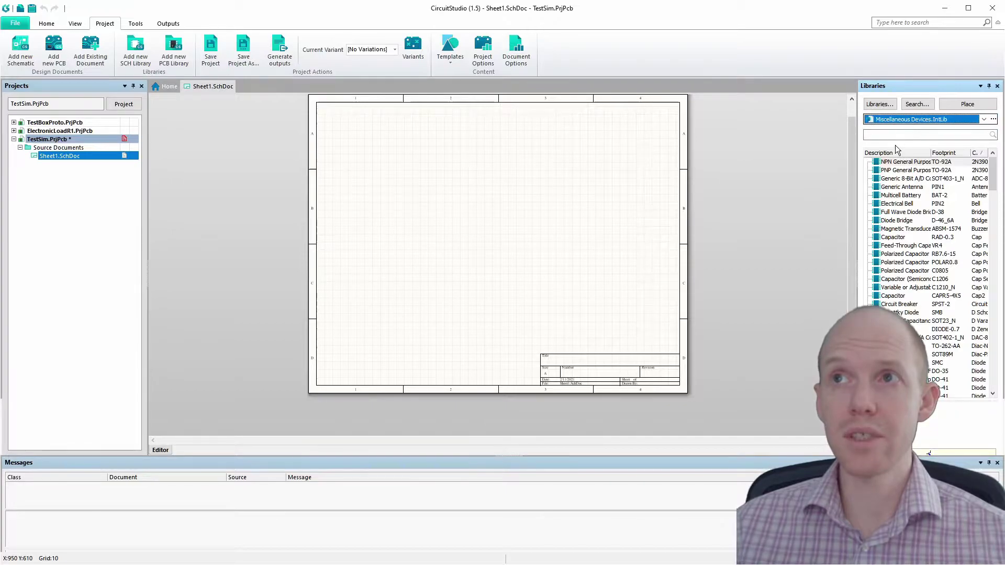
left_click(899, 135)
Filter for 'R' and place three Resistor (J1-0603) parts near the sheet centre.
type("Res*")
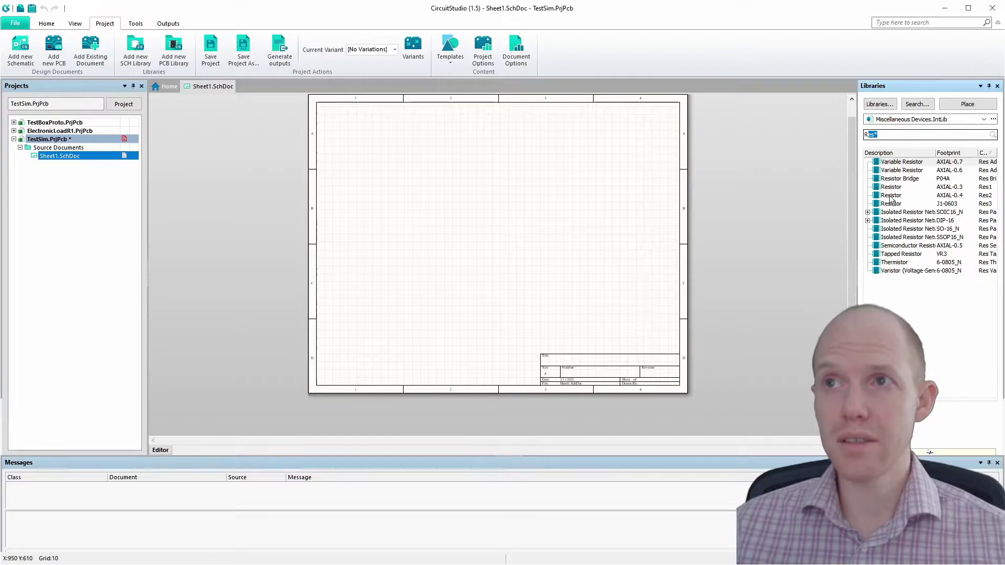
left_click(920, 203)
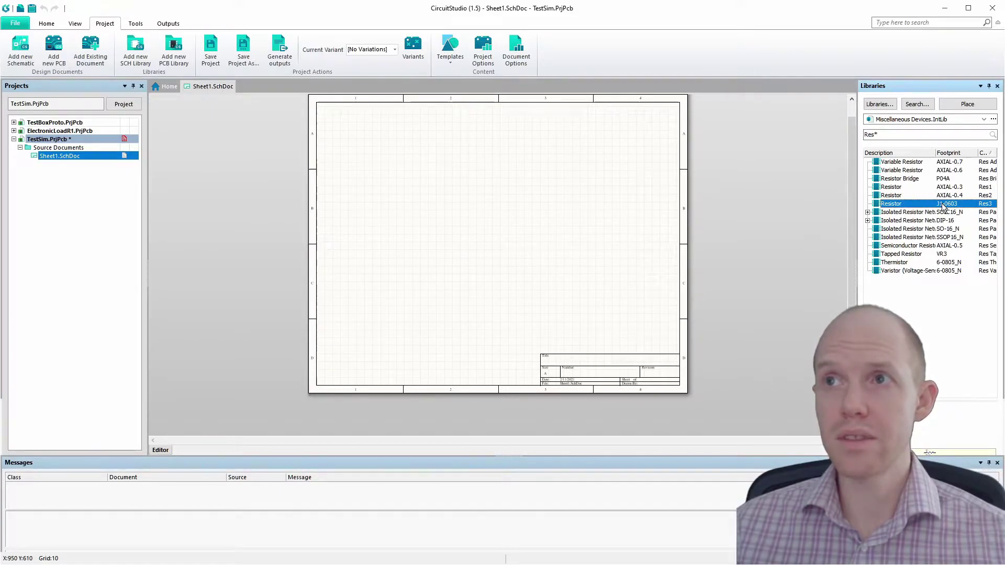
left_click_drag(943, 203, 515, 260)
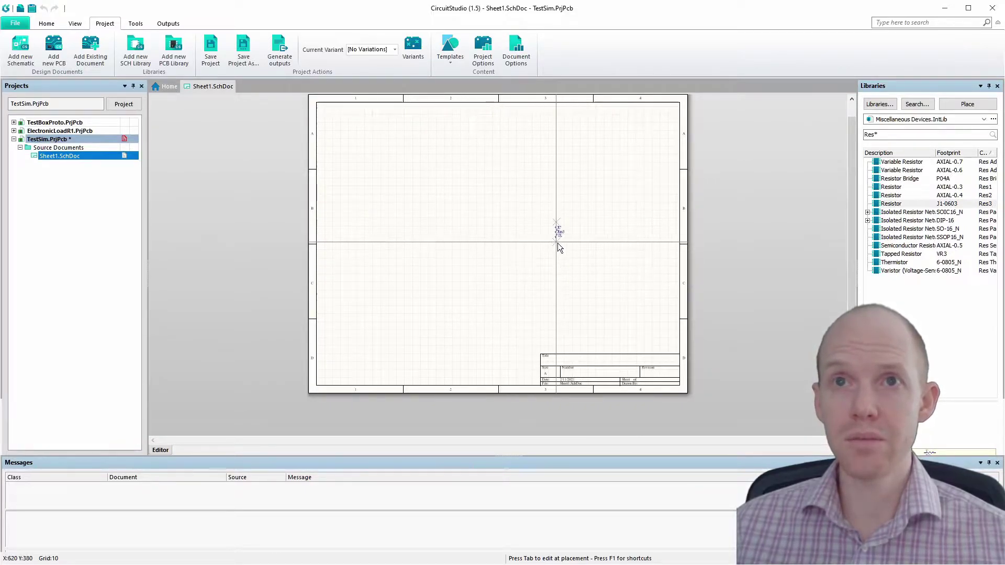
left_click(508, 242)
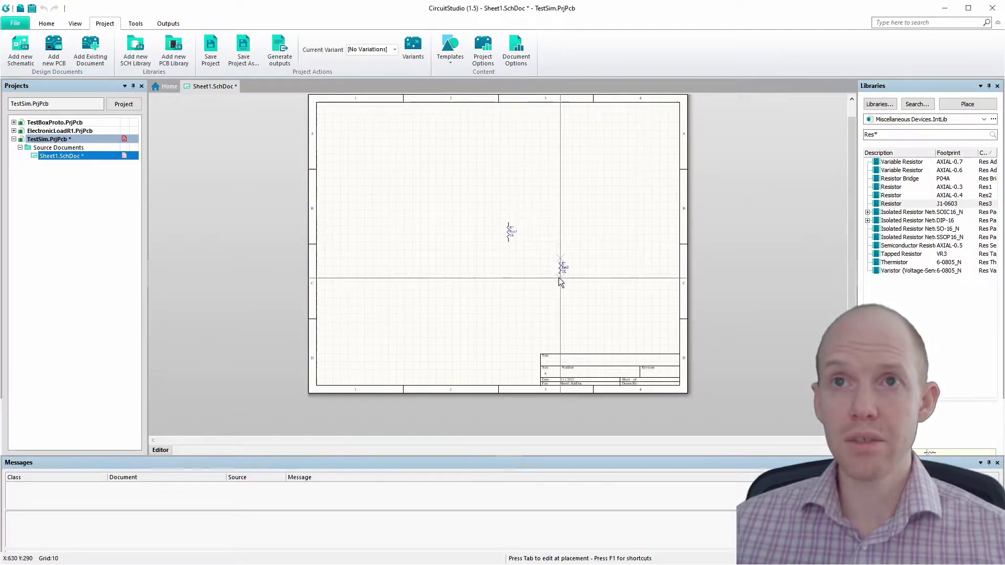
left_click(552, 244)
left_click(552, 281)
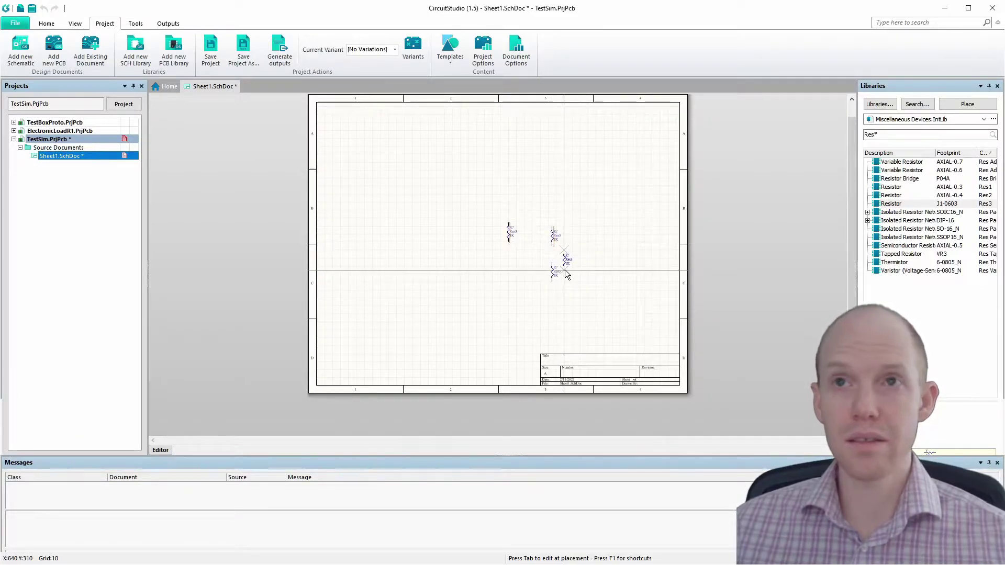
key("Escape")
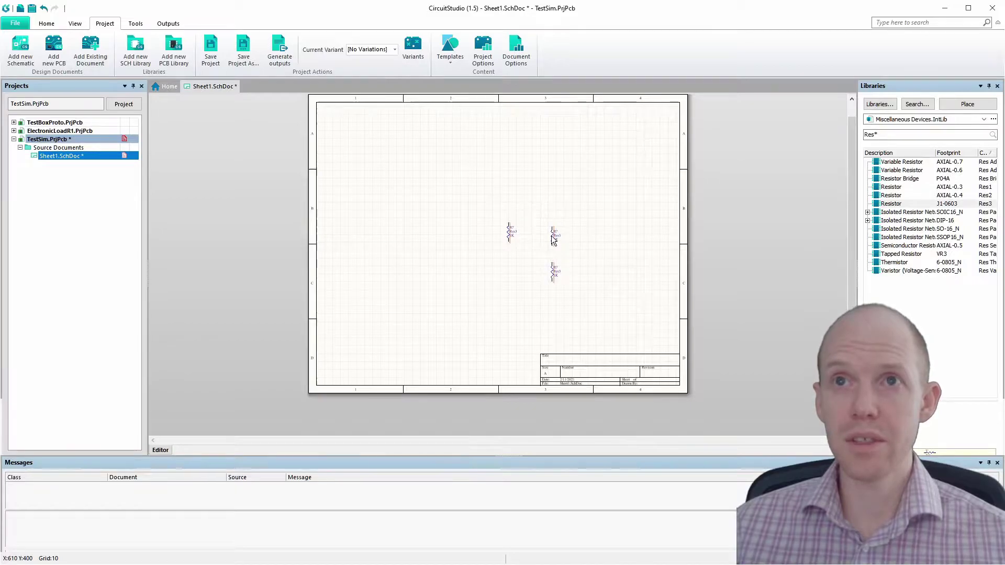
Open a resistor's RESISTOR simulation model and review its 1K value parameter and port map.
double_click(553, 237)
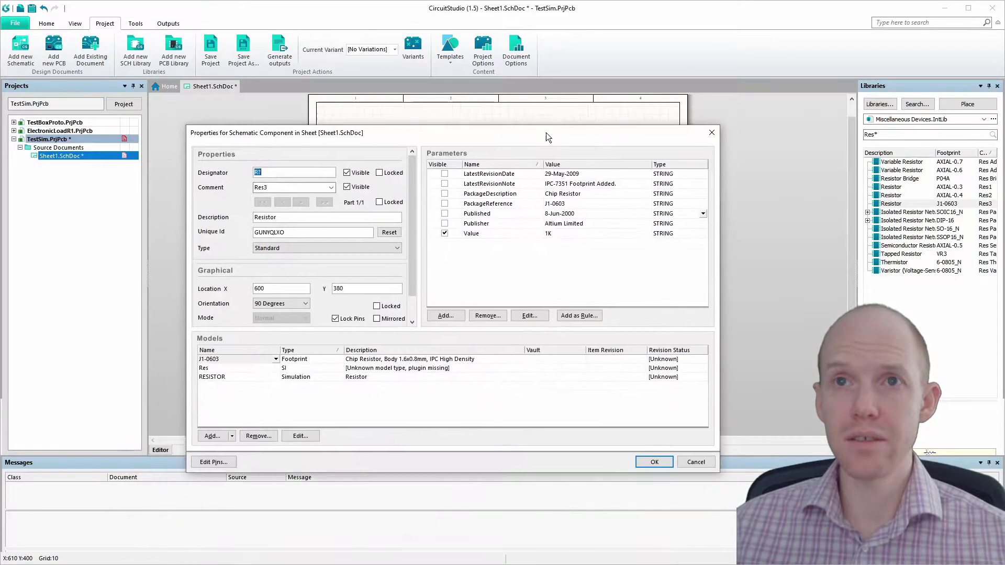
left_click_drag(548, 130, 567, 103)
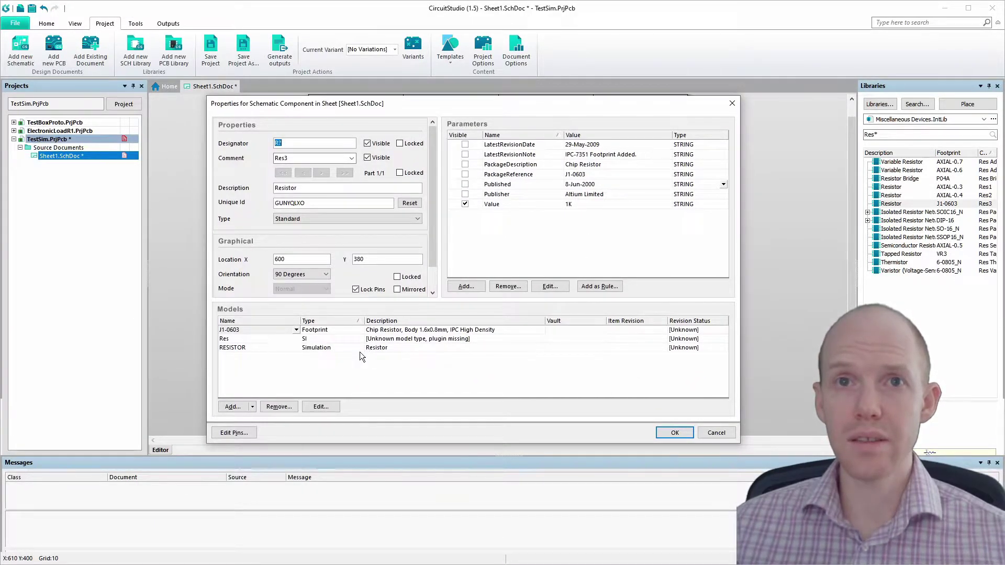
left_click(332, 348)
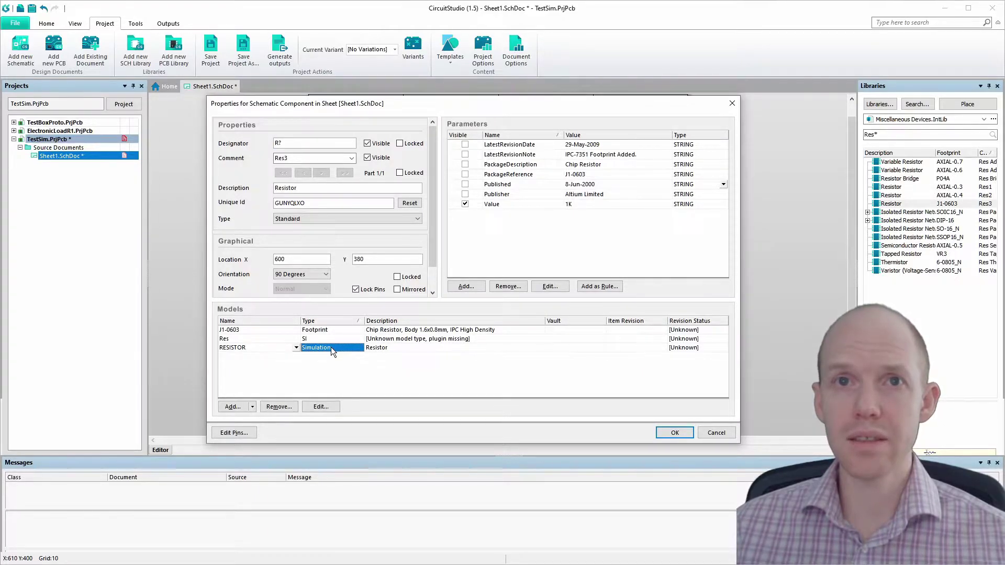
double_click(331, 347)
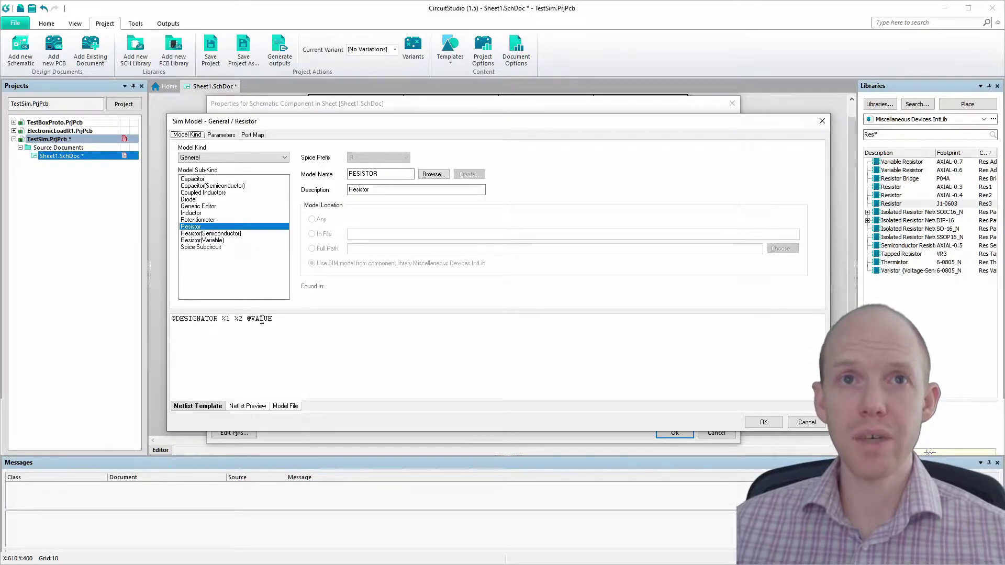
left_click_drag(274, 319, 127, 316)
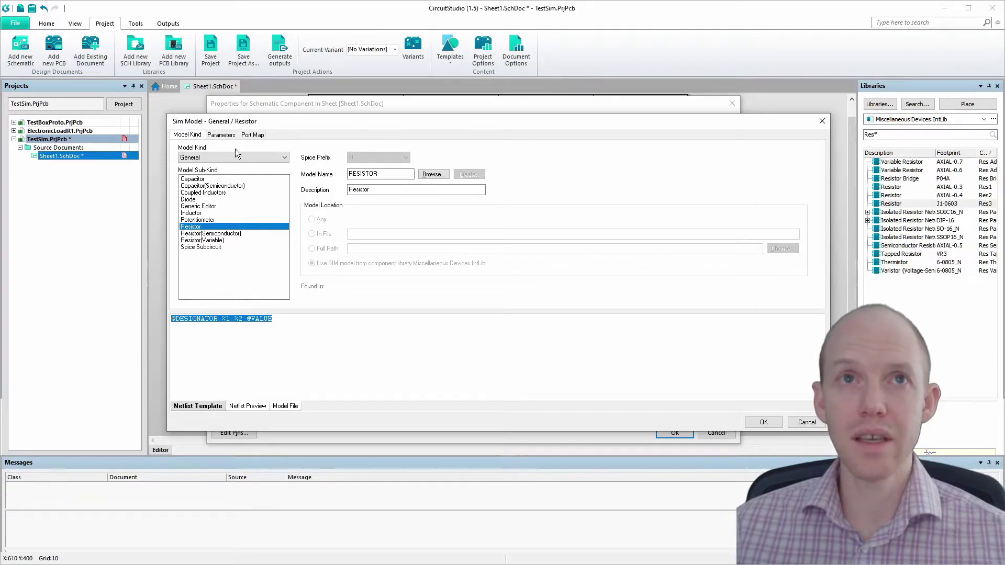
left_click(224, 135)
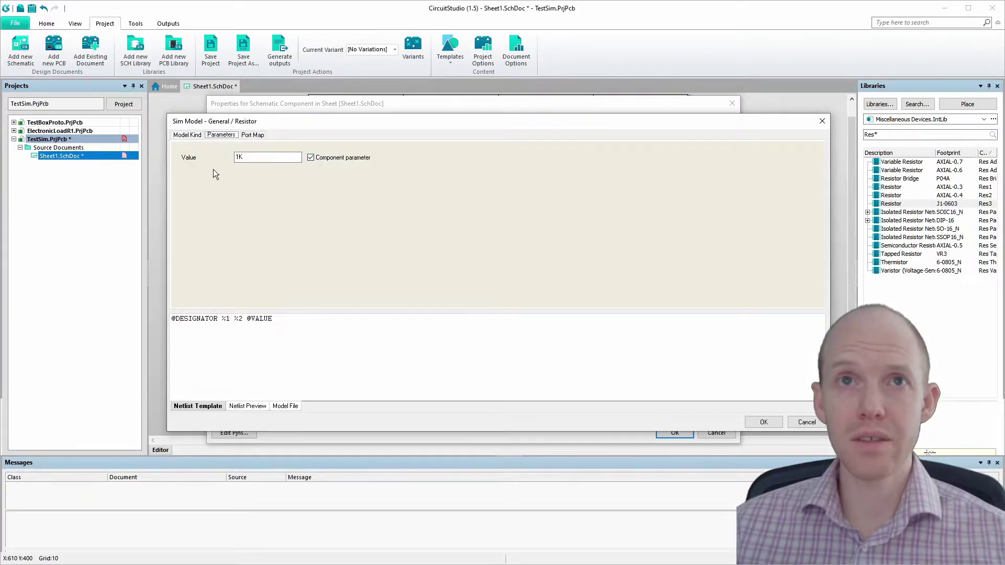
left_click(253, 135)
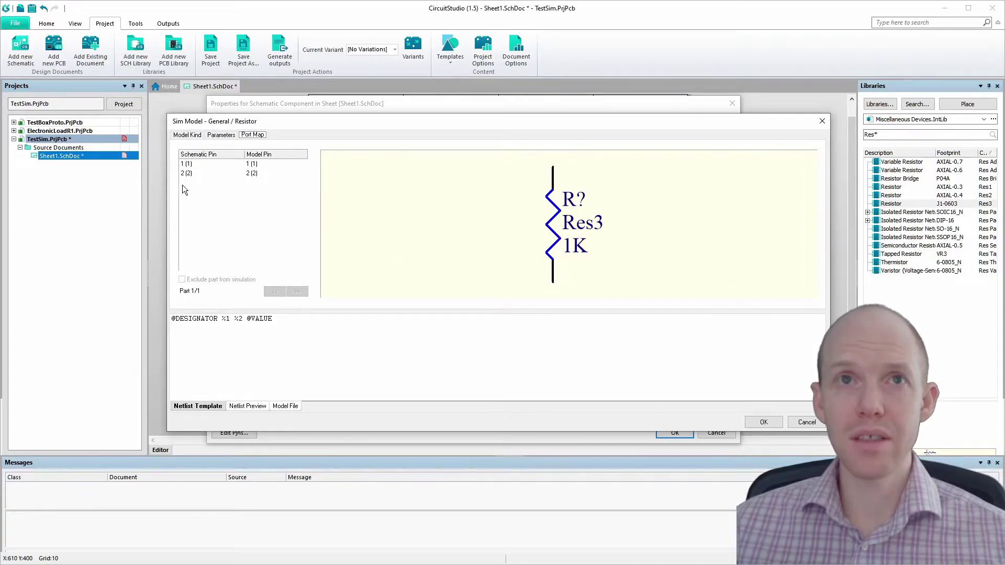
left_click(217, 135)
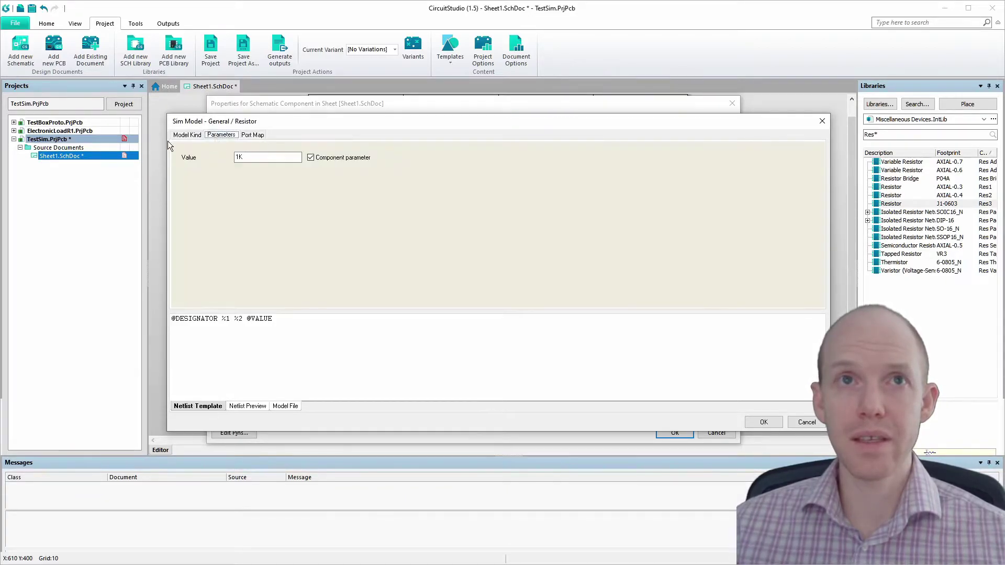
left_click(187, 134)
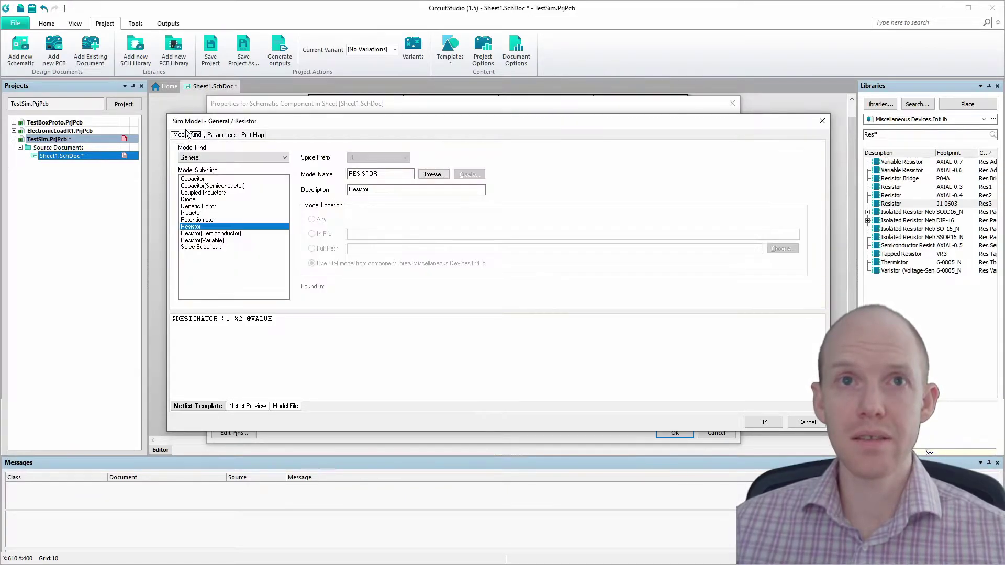
Check the model's netlist preview, model file and template tokens, then accept the model.
left_click(246, 407)
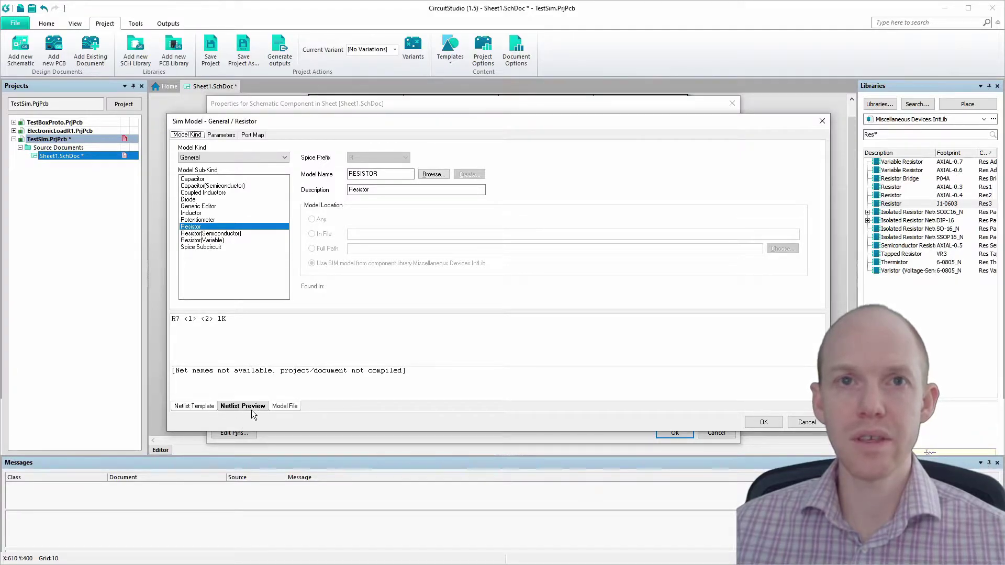
left_click(289, 407)
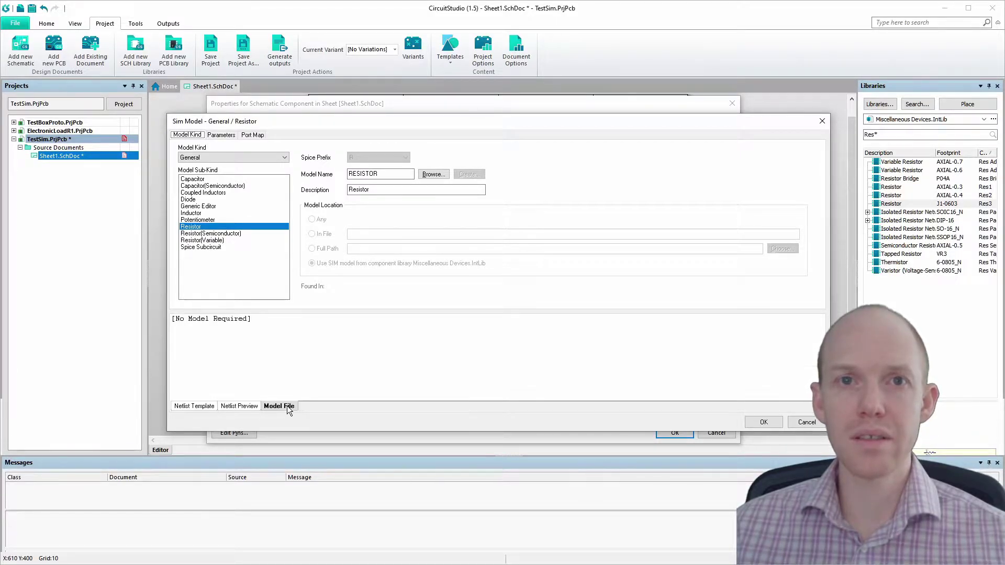
left_click(235, 407)
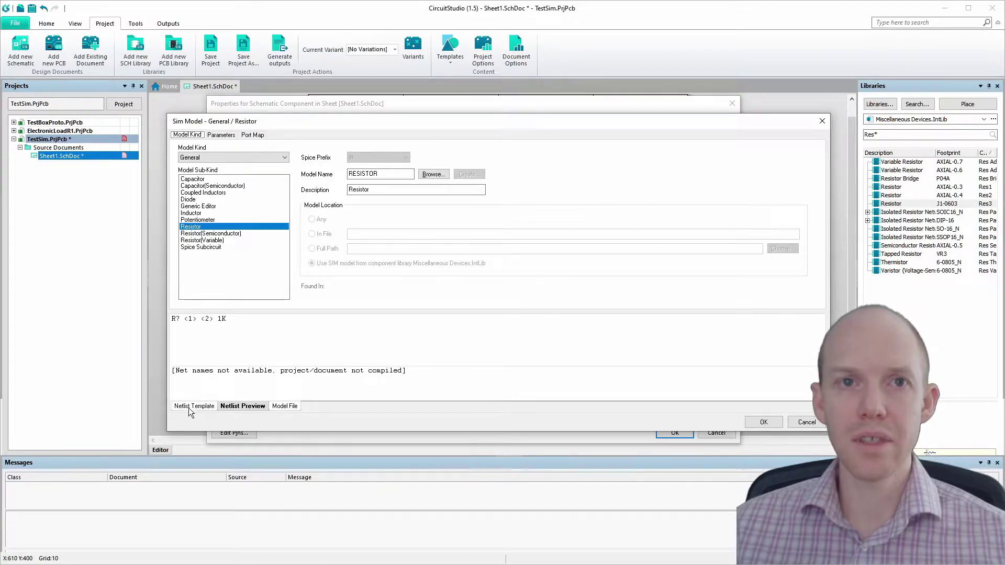
left_click(188, 407)
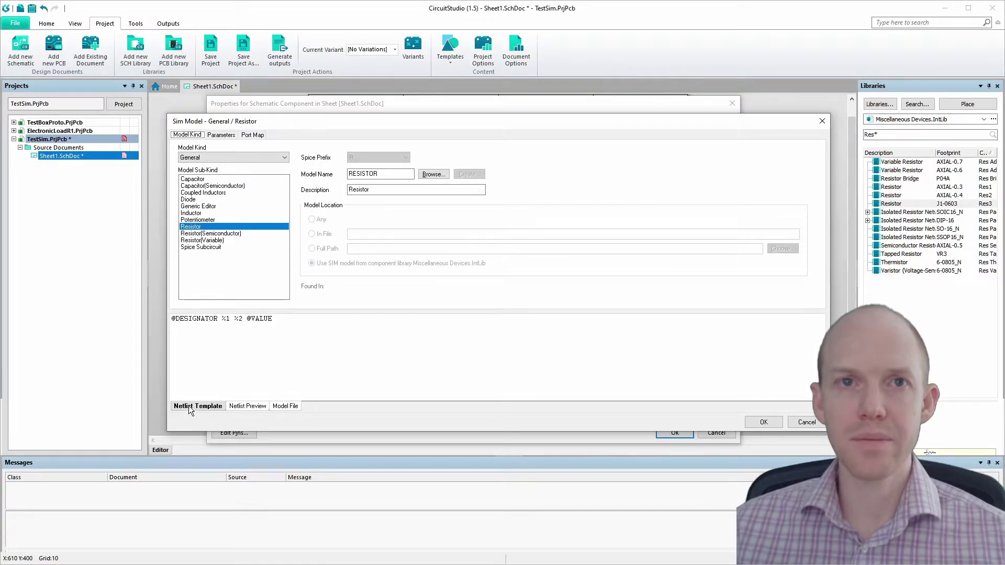
double_click(219, 319)
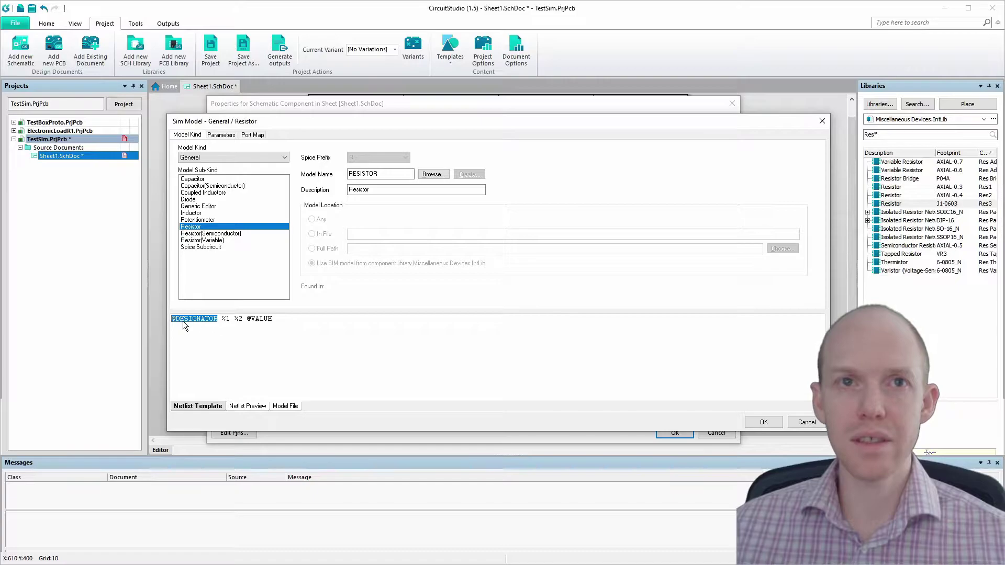
double_click(226, 319)
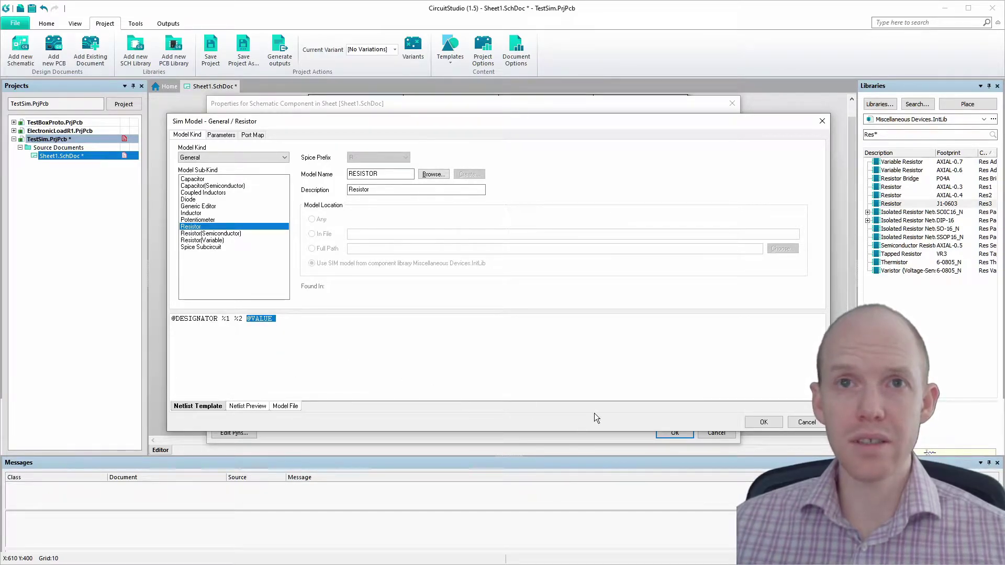
left_click(771, 421)
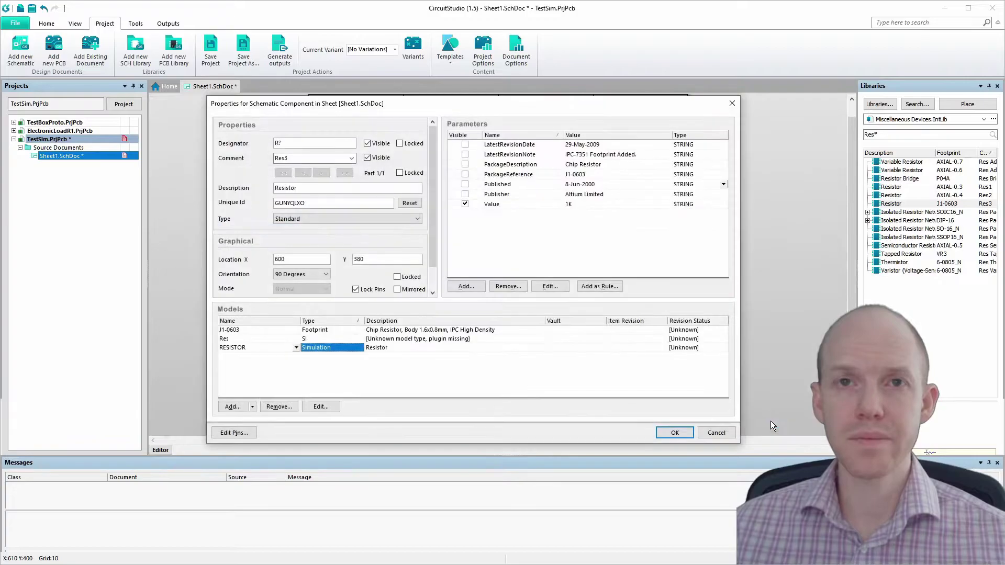
Close the resistor properties and place a vertically rotated 100pF capacitor beside the resistors.
left_click(675, 433)
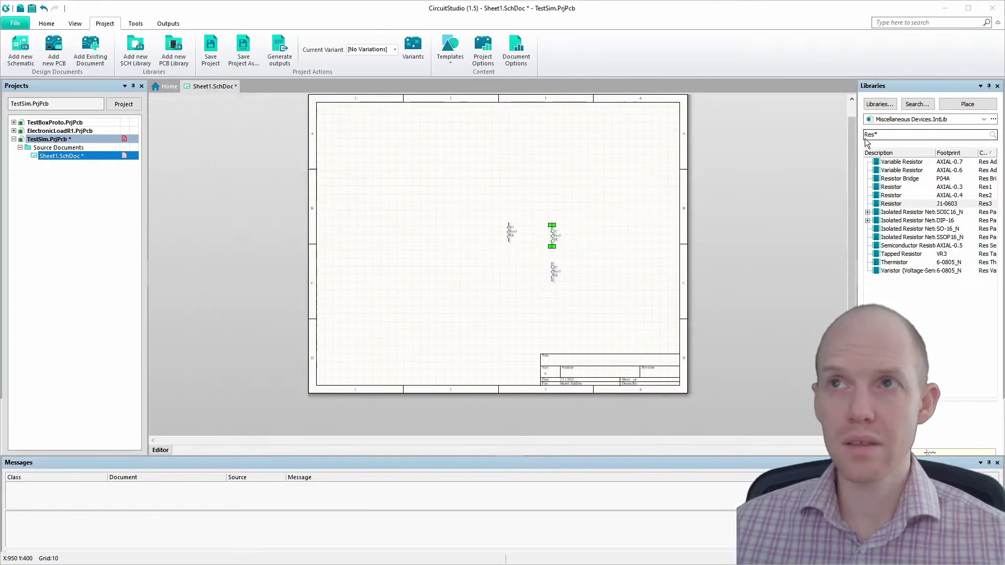
type("c")
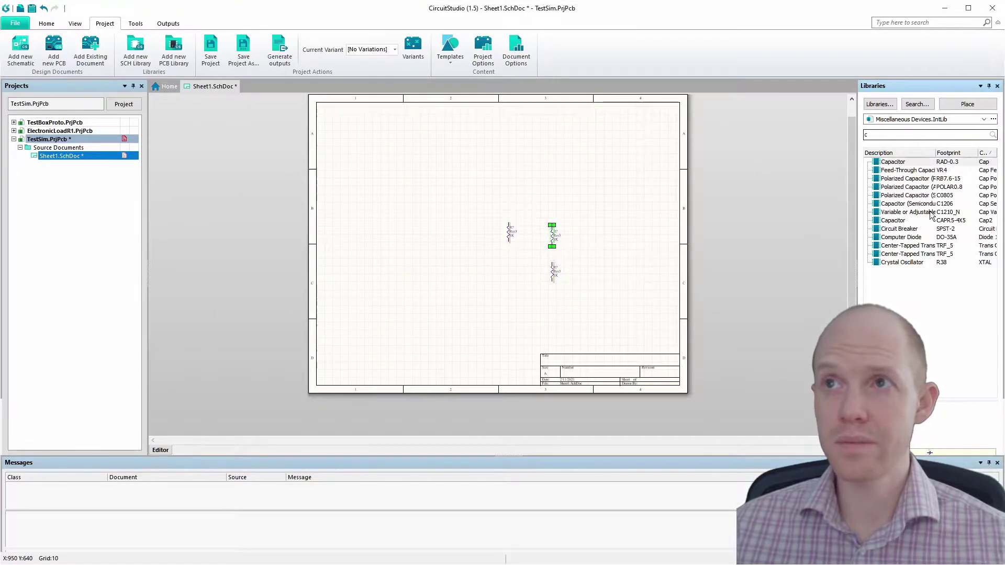
double_click(885, 162)
key("space")
left_click(506, 275)
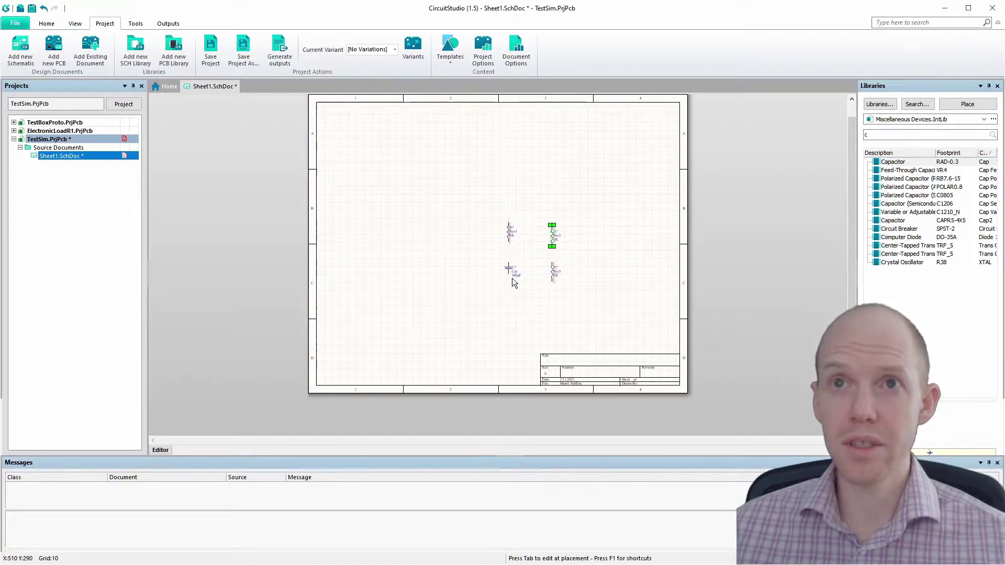
key("Escape")
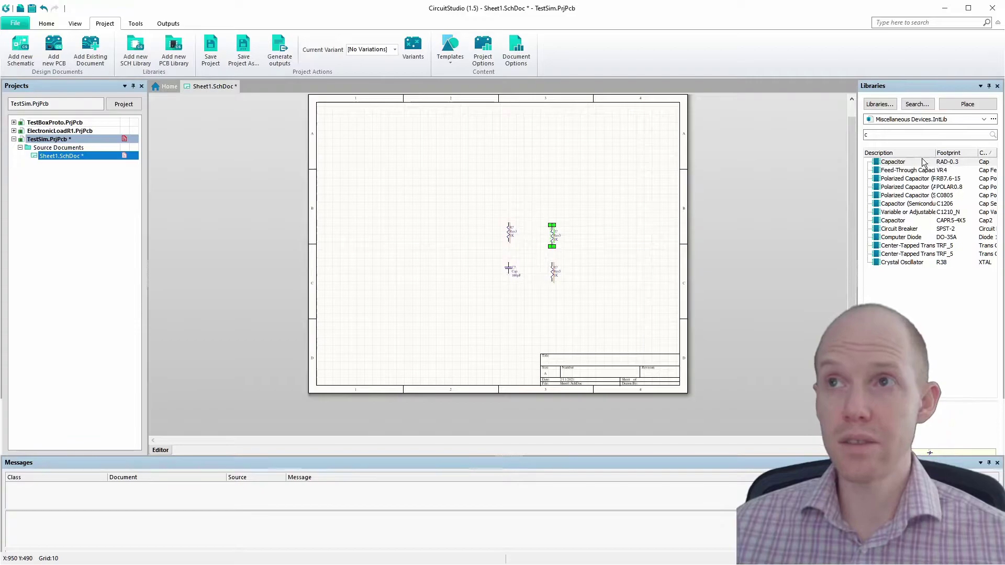
From Simulation Sources.IntLib, place three VSRC voltage sources left of the resistors.
left_click(984, 119)
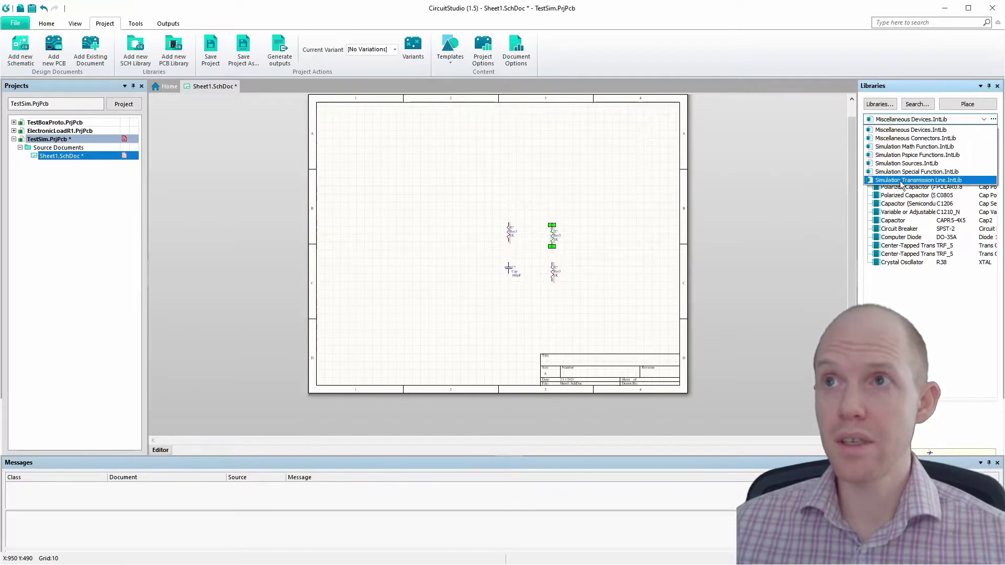
left_click(908, 164)
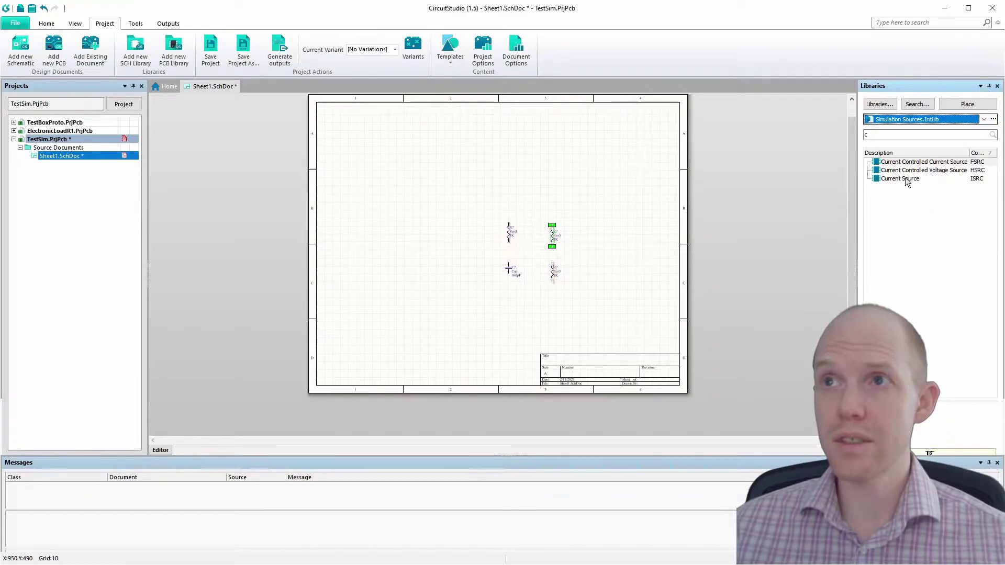
left_click(907, 179)
left_click(907, 171)
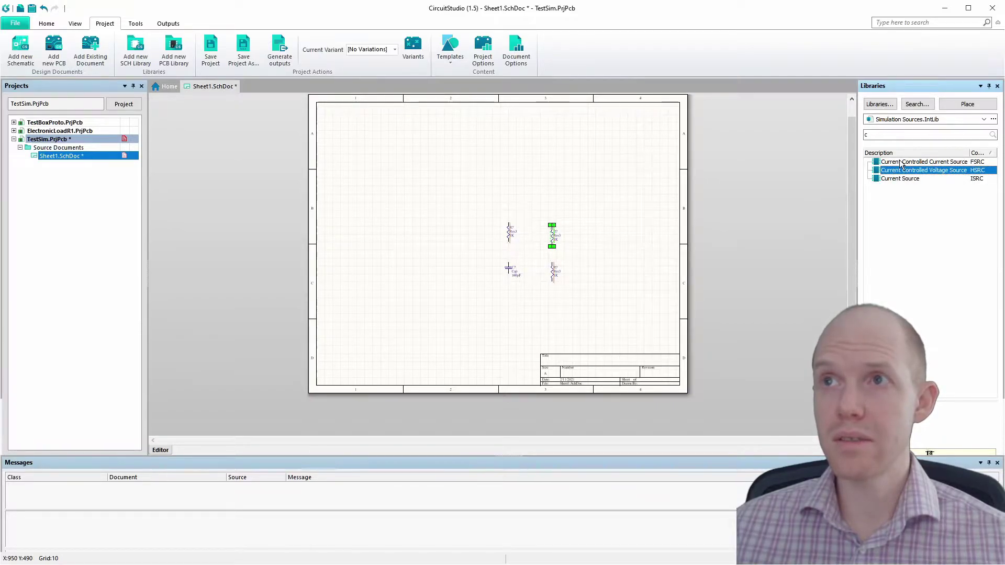
left_click(895, 136)
key("BackSpace")
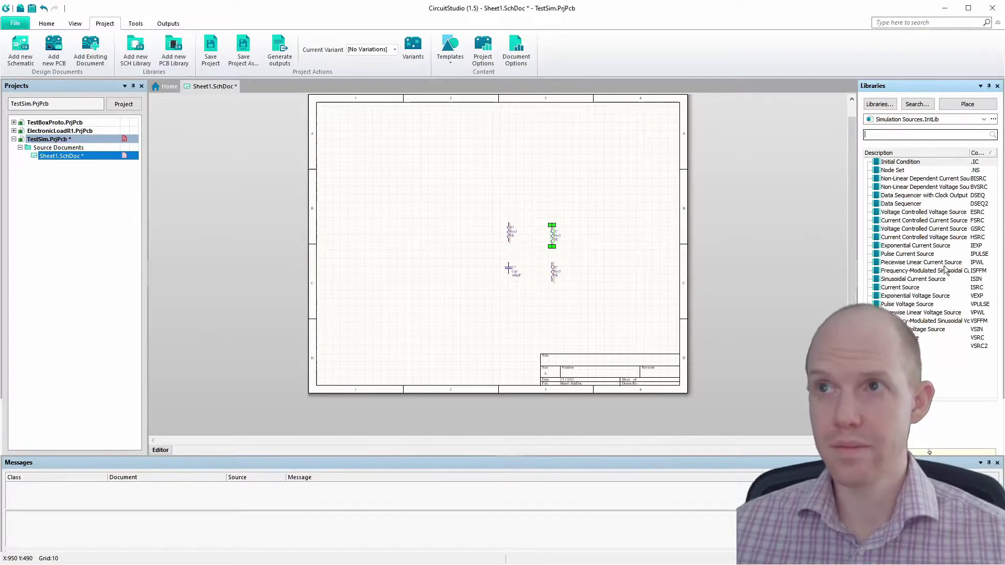
double_click(977, 338)
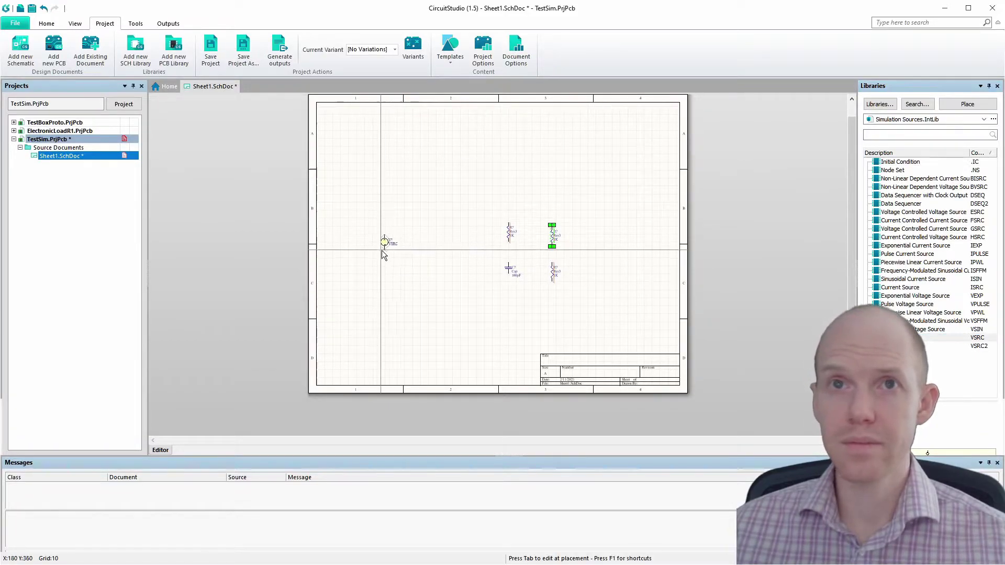
left_click(360, 266)
left_click(390, 264)
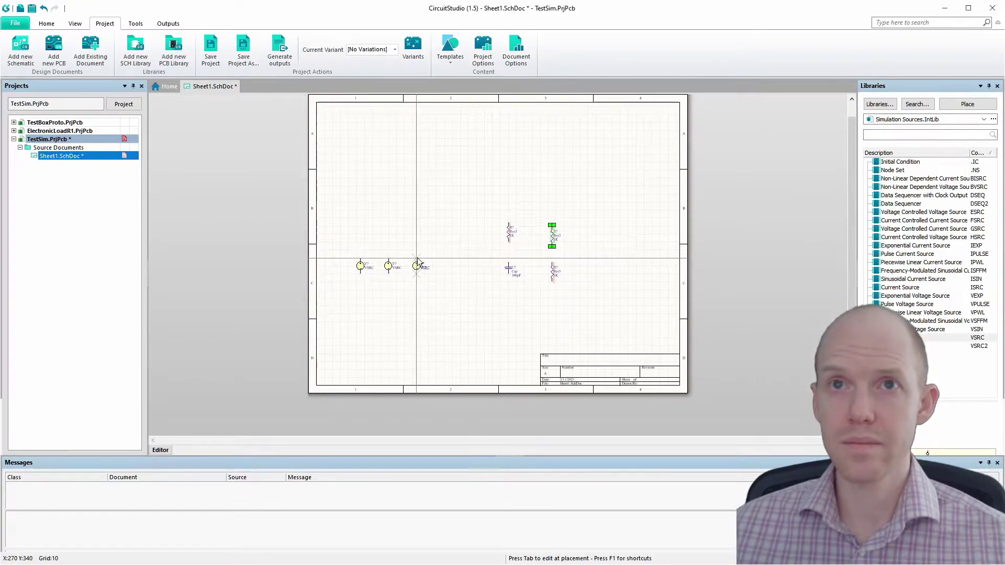
left_click(417, 263)
key("Escape")
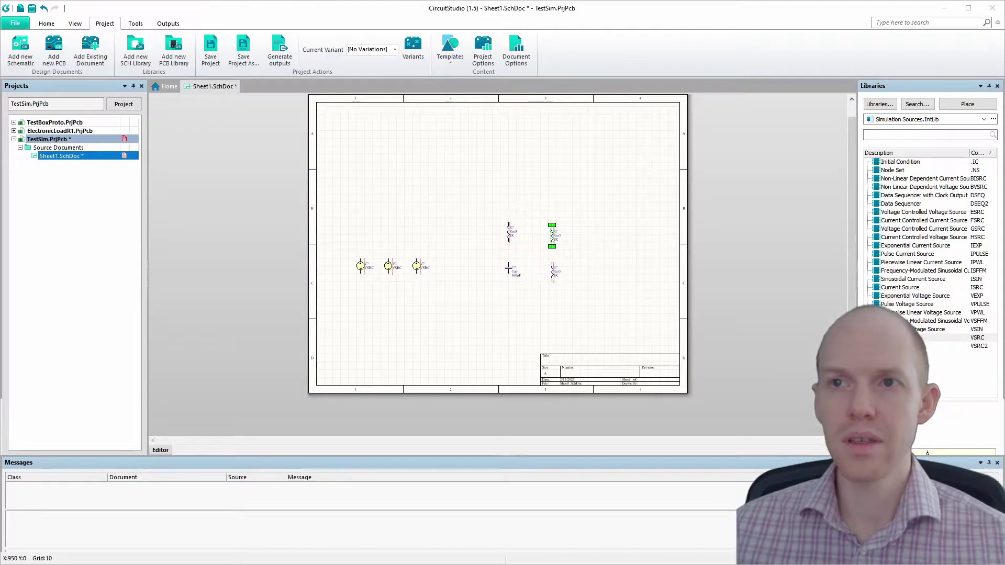
Filter the Miscellaneous Devices.IntLib parts list with '*amp*'.
left_click(967, 133)
type("amp")
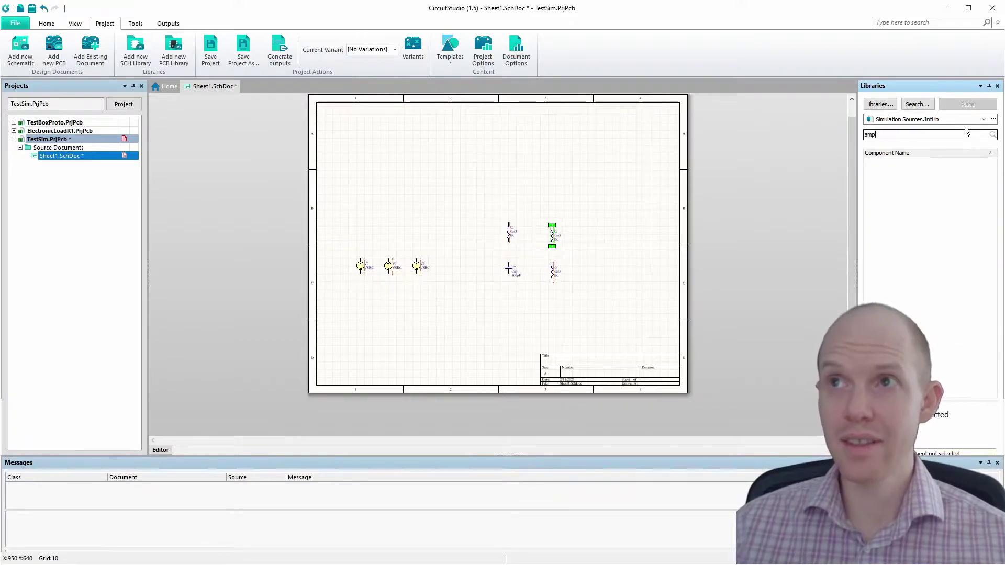
left_click(966, 124)
left_click(920, 162)
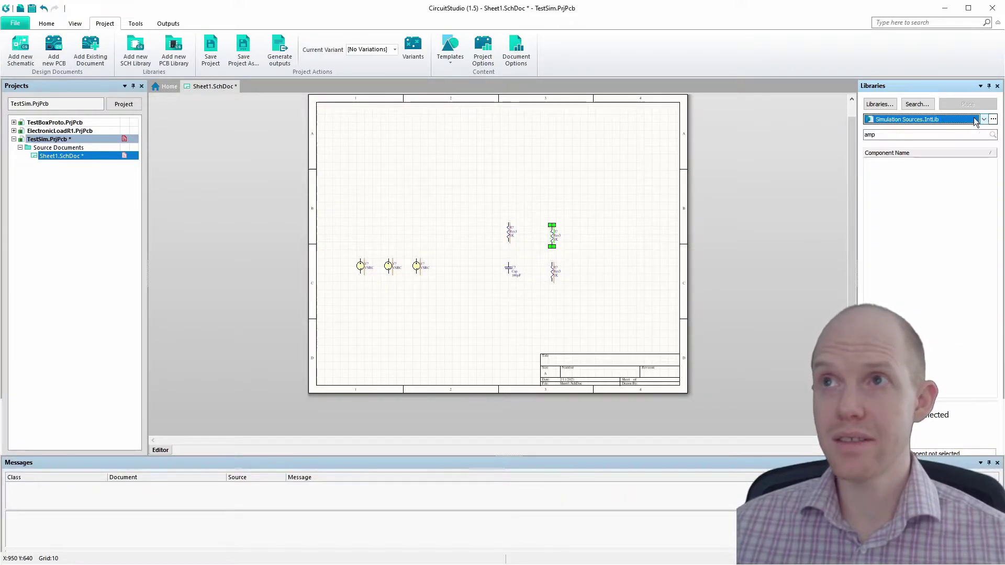
left_click(867, 137)
type("*")
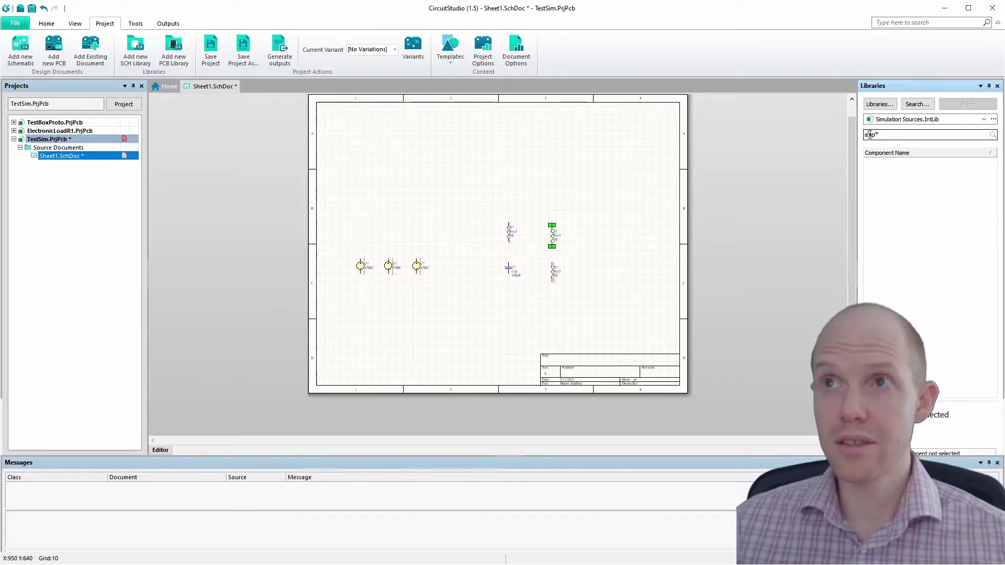
key("Home")
type("*")
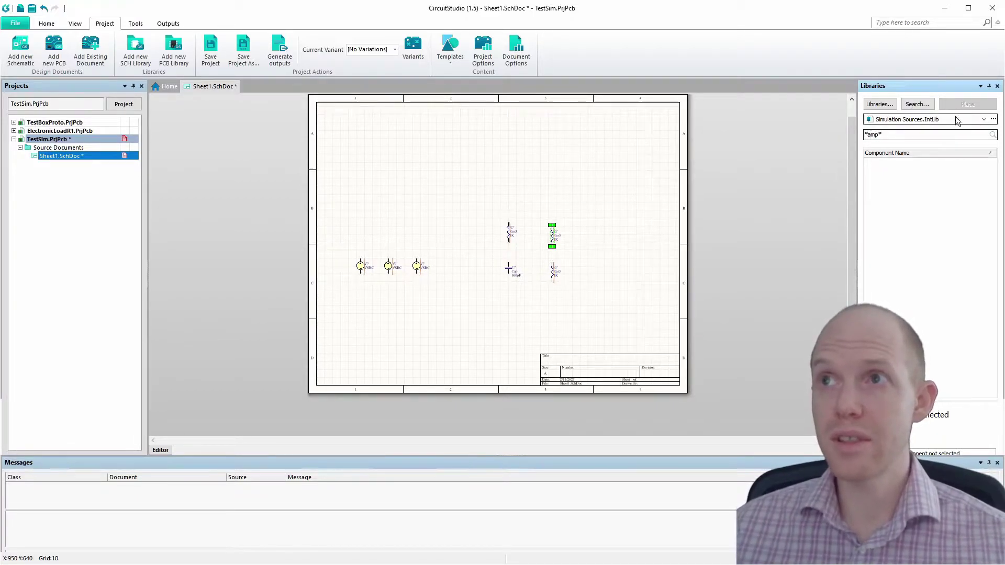
left_click(984, 119)
left_click(930, 131)
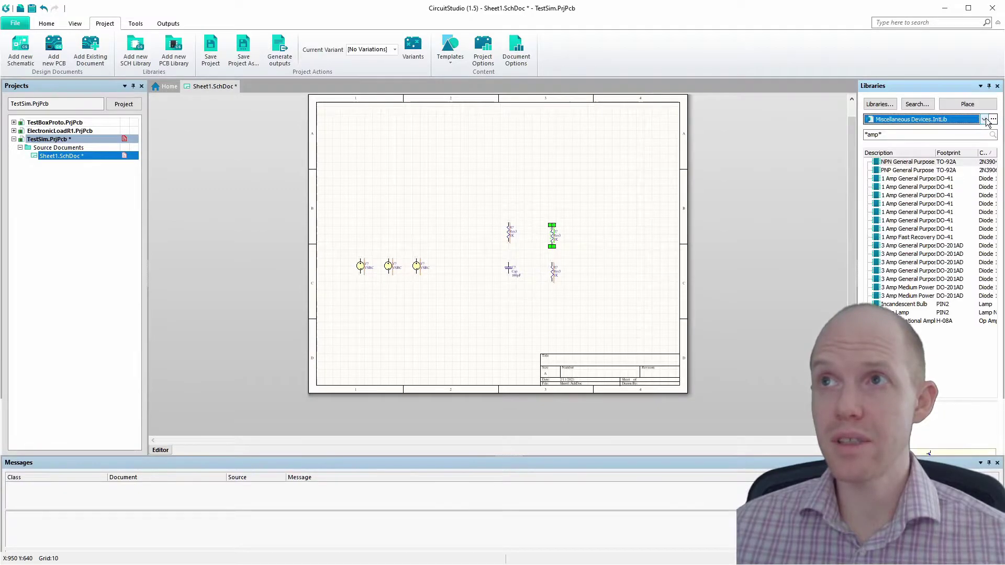
Place one Operational Amplifier right of the resistors and open its properties.
left_click(918, 314)
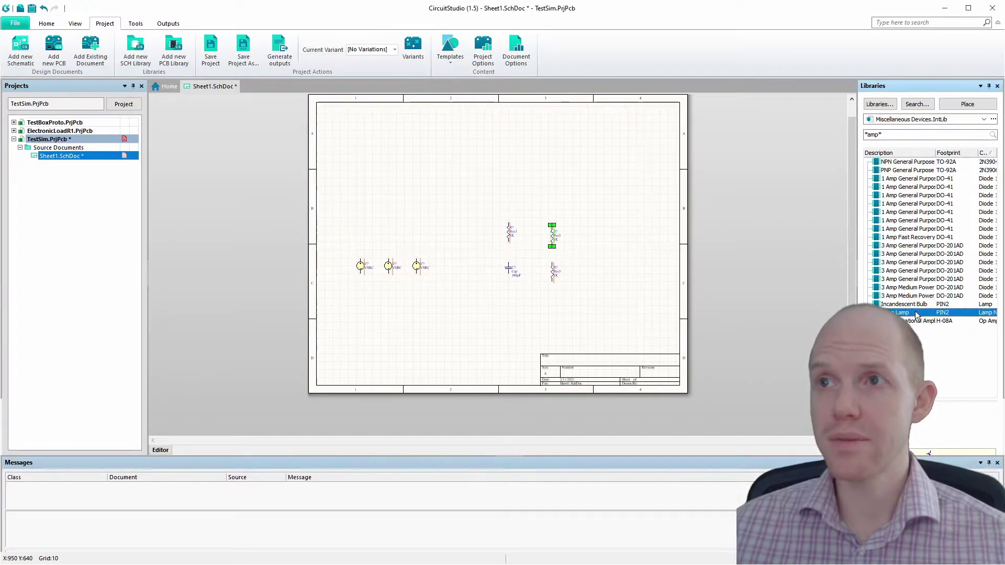
left_click(930, 321)
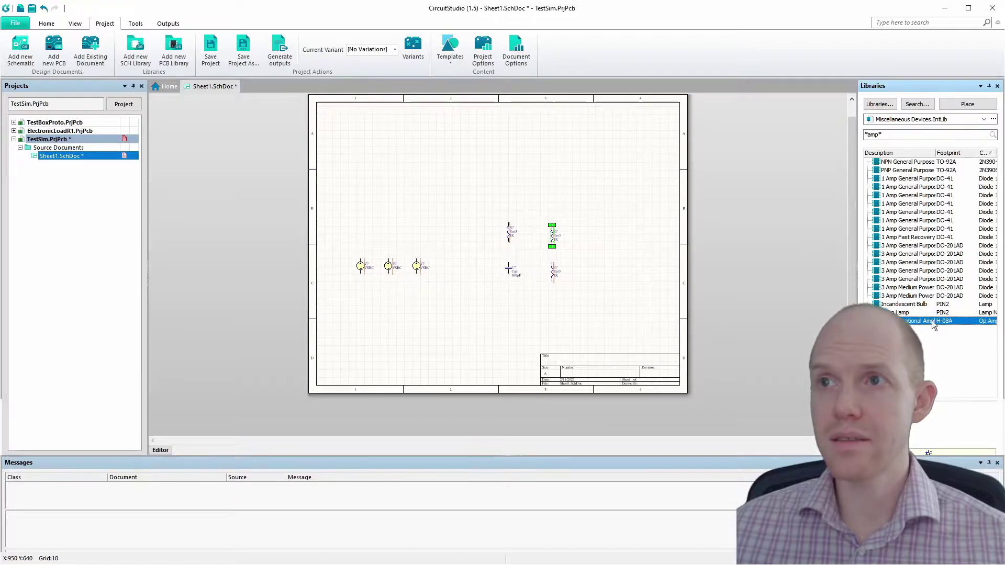
double_click(911, 322)
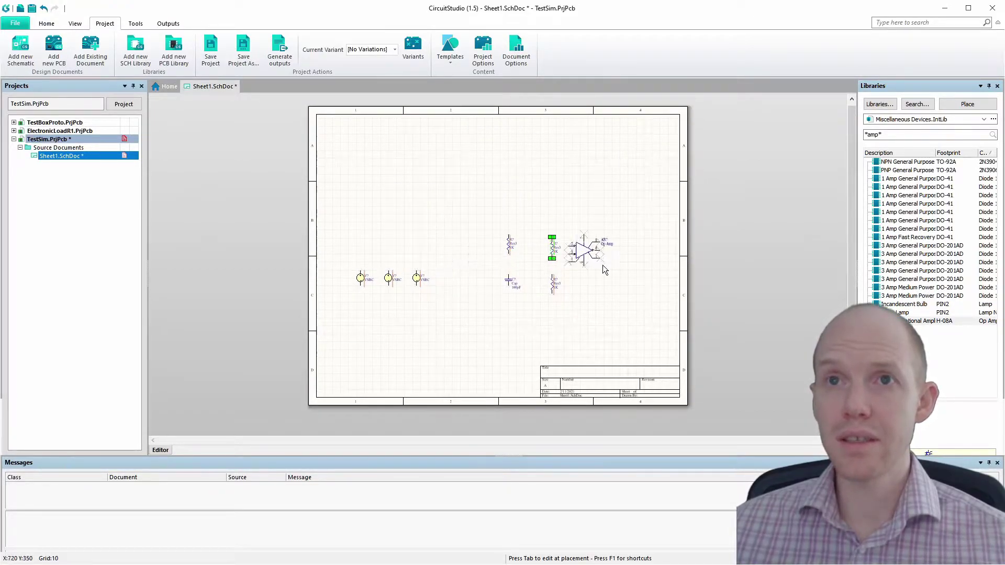
left_click(596, 254)
key("Escape")
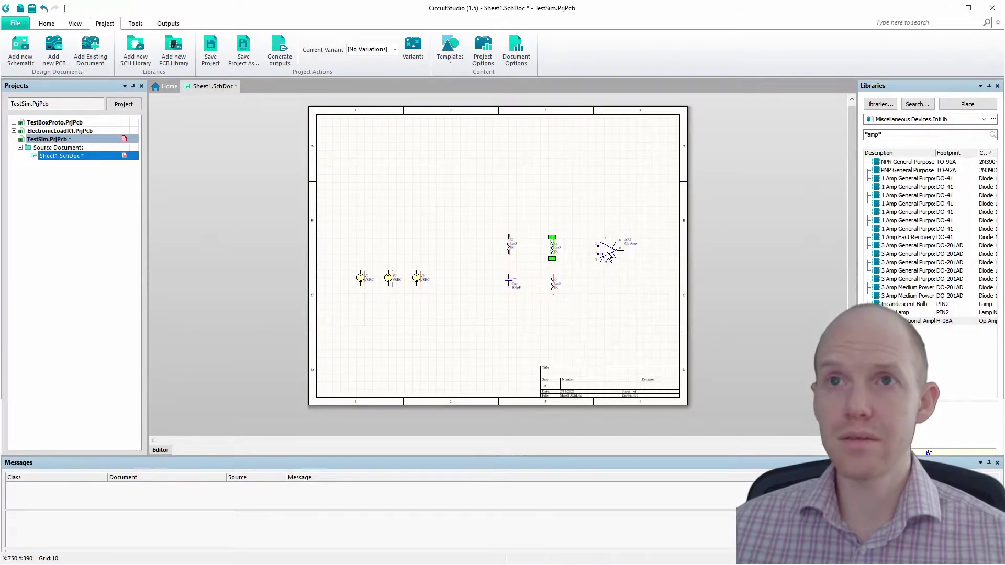
double_click(606, 255)
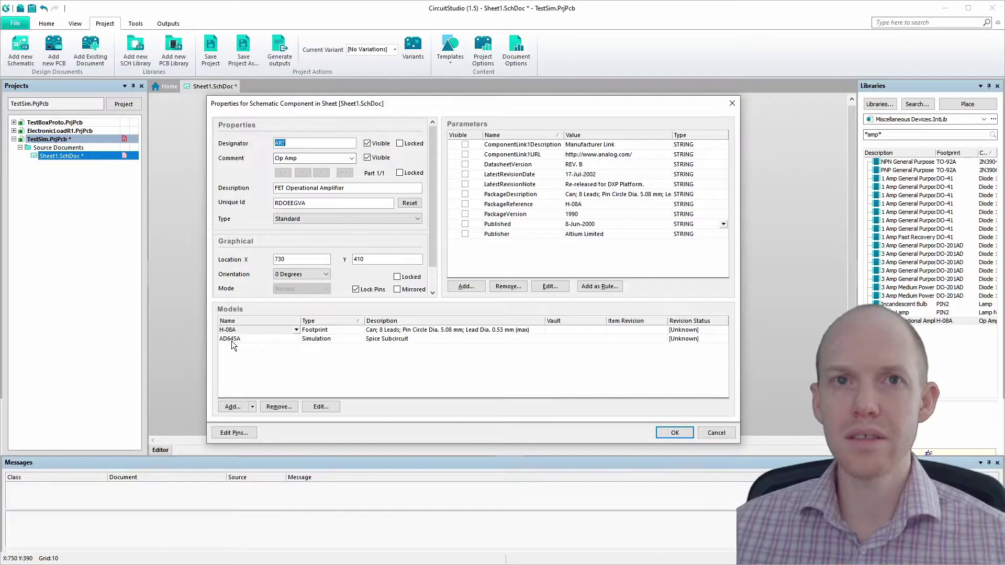
Open the AD645A simulation model and view its netlist preview and SPICE model file.
double_click(324, 340)
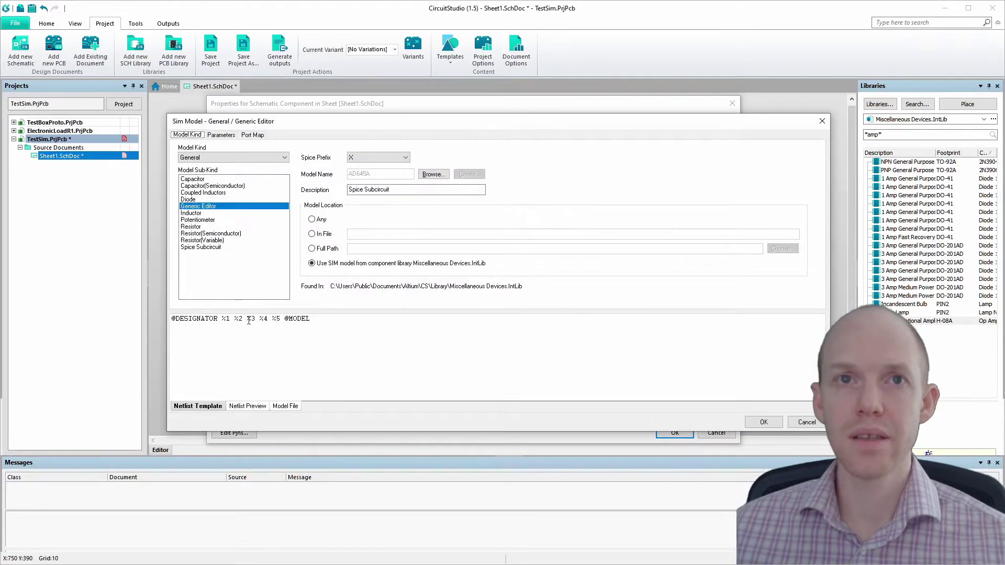
left_click(247, 406)
left_click(286, 406)
scroll(326, 374, "down", 10)
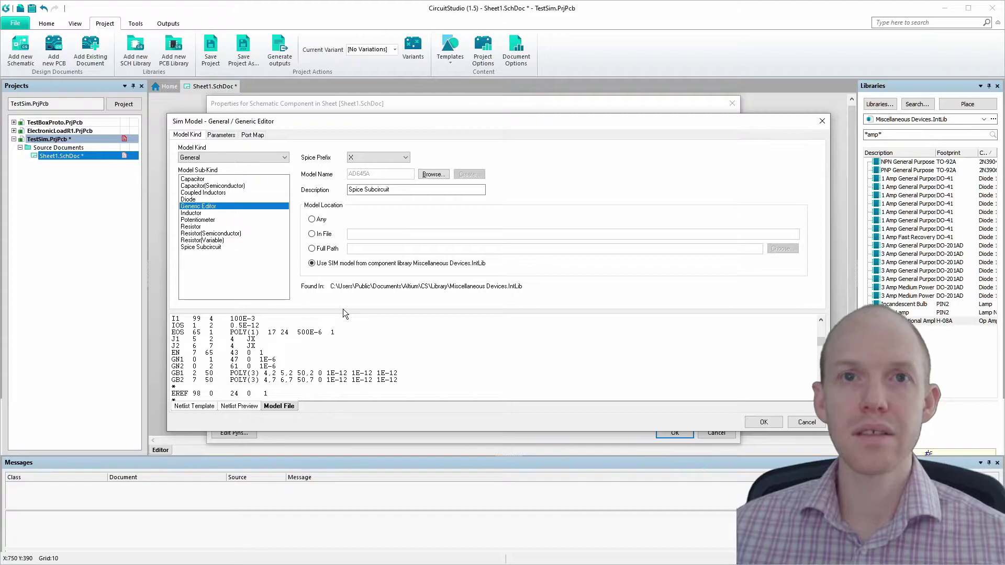
scroll(282, 376, "down", 8)
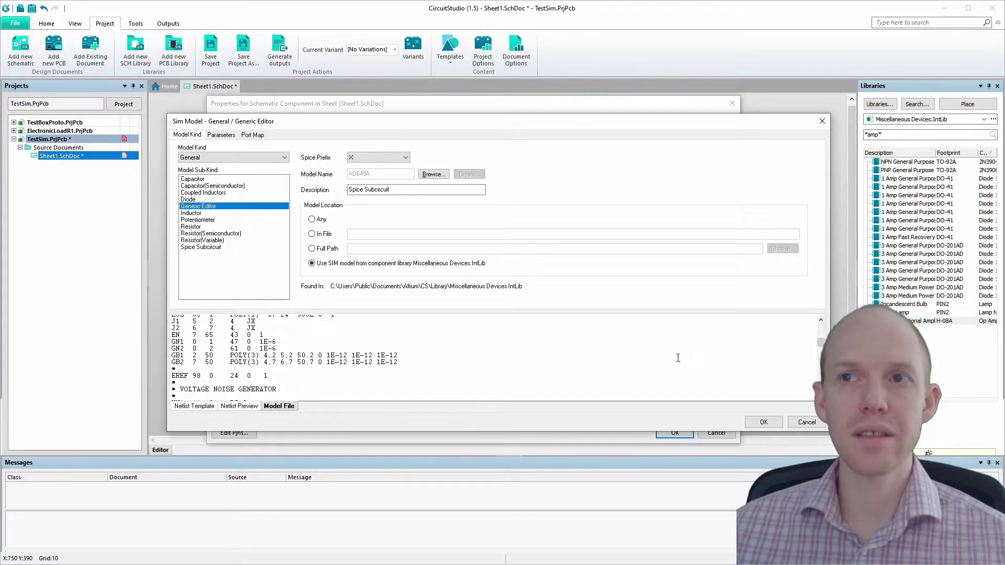
scroll(235, 362, "down", 1)
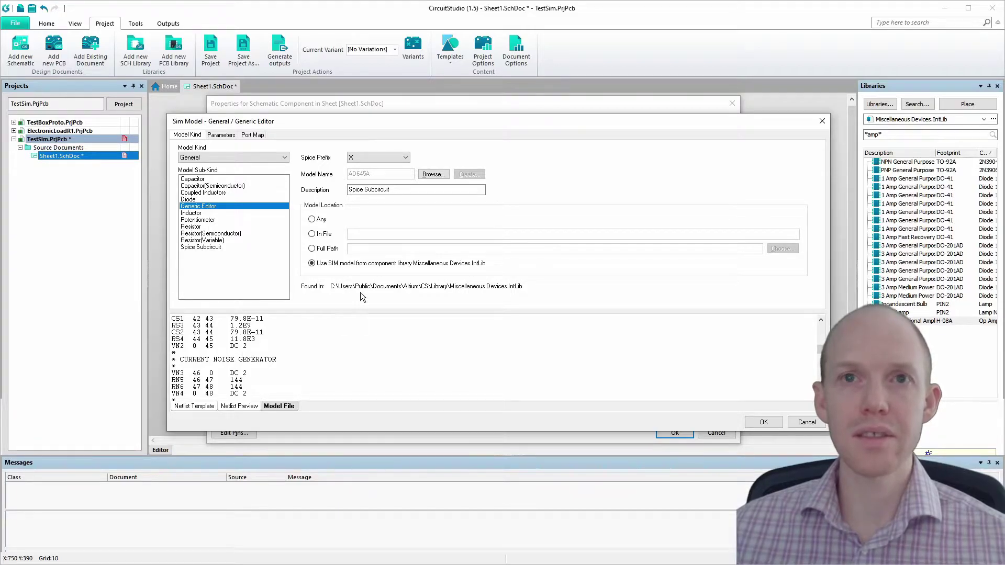
Enlarge the model text area, read through the rest of the AD645A file, and close both dialogs with OK.
left_click_drag(335, 432, 327, 489)
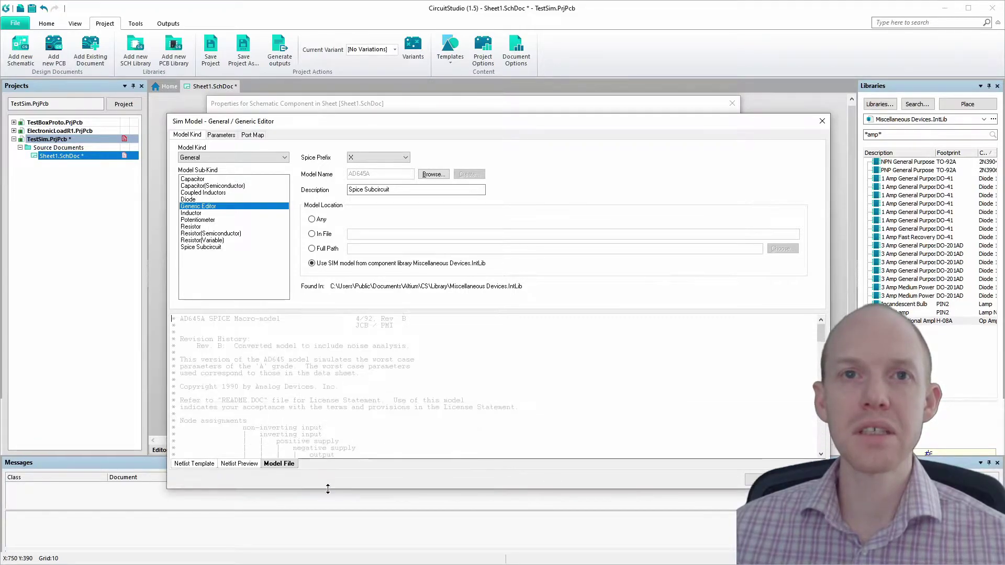
left_click_drag(475, 489, 478, 540)
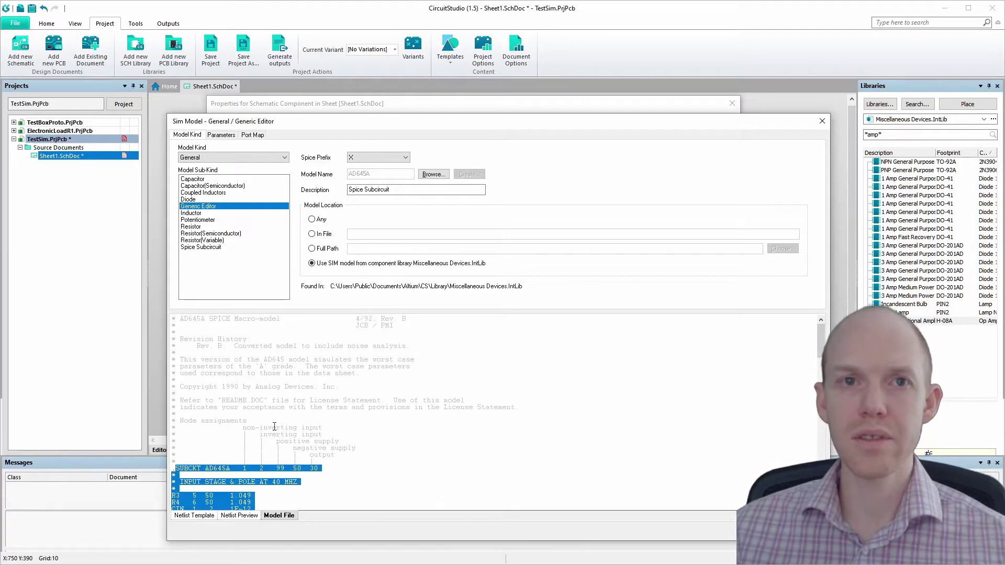
scroll(262, 419, "down", 9)
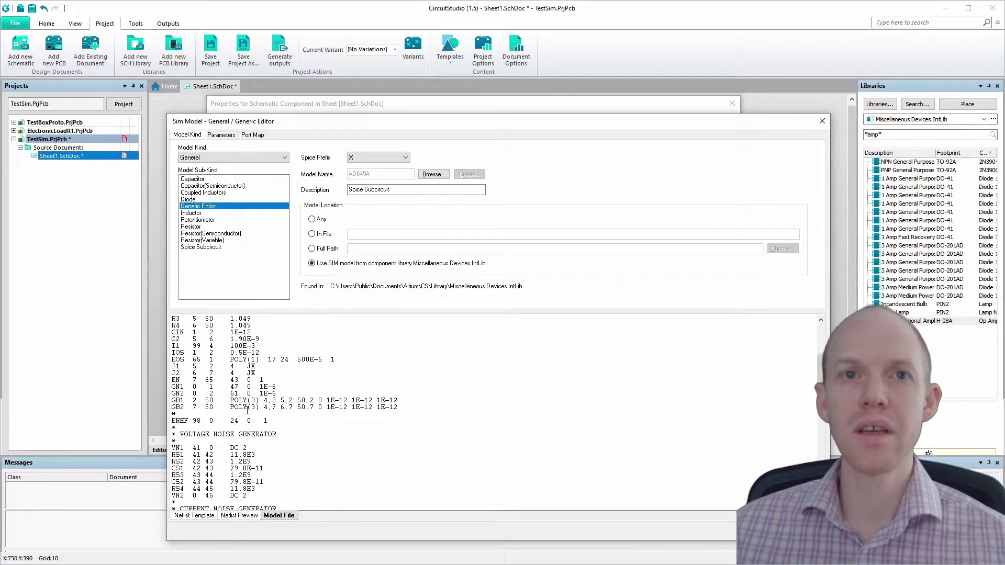
scroll(247, 411, "down", 5)
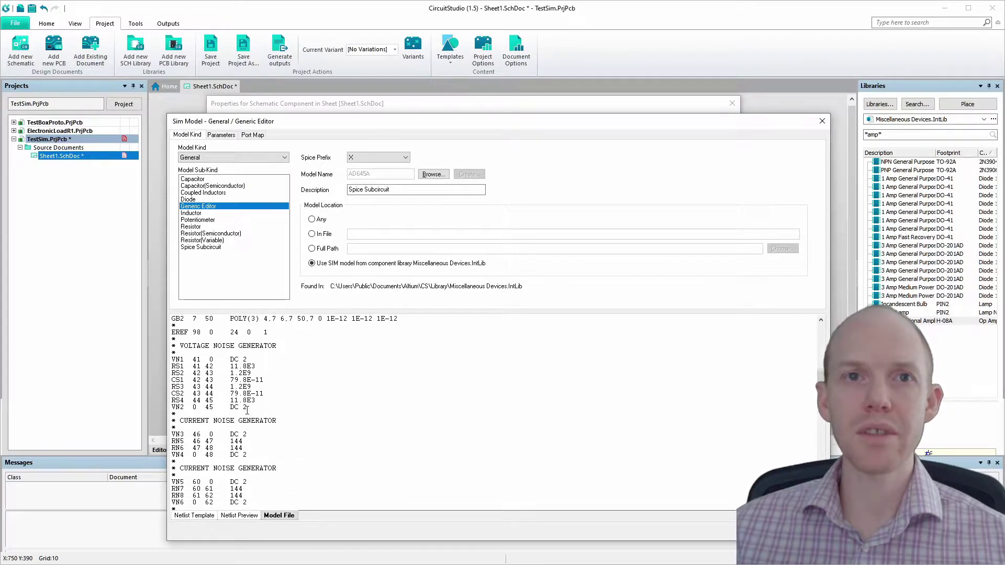
scroll(247, 411, "down", 13)
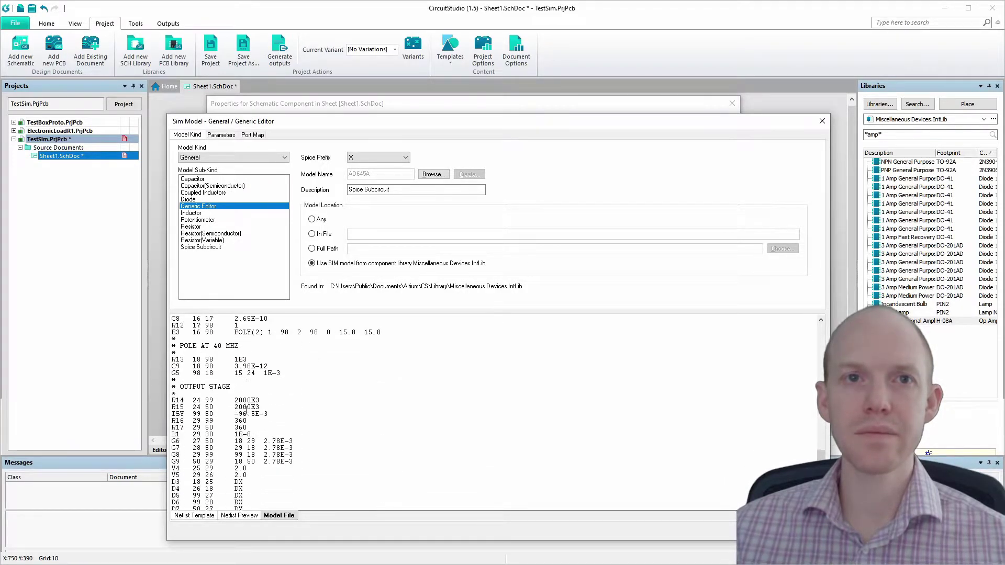
scroll(246, 410, "down", 5)
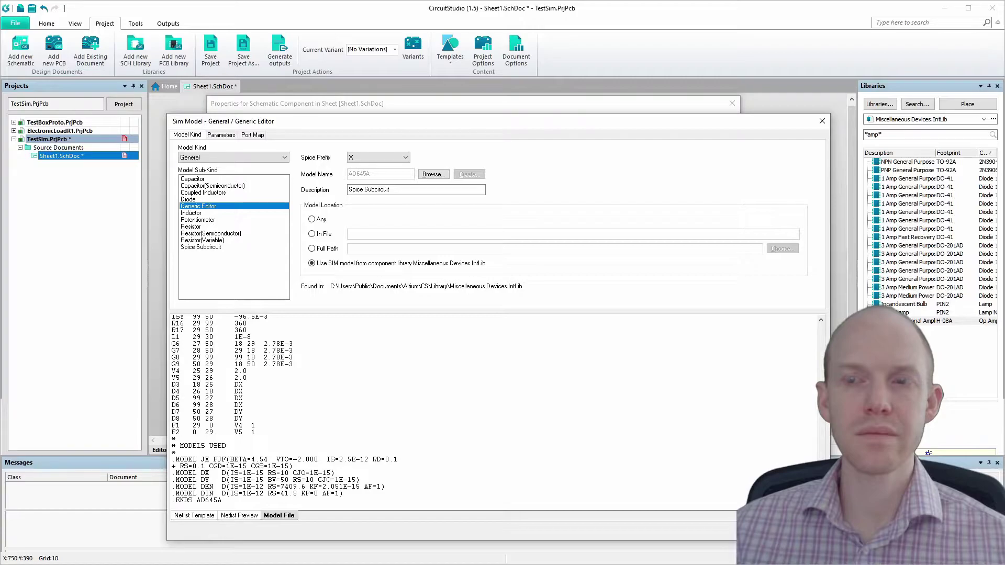
left_click(759, 529)
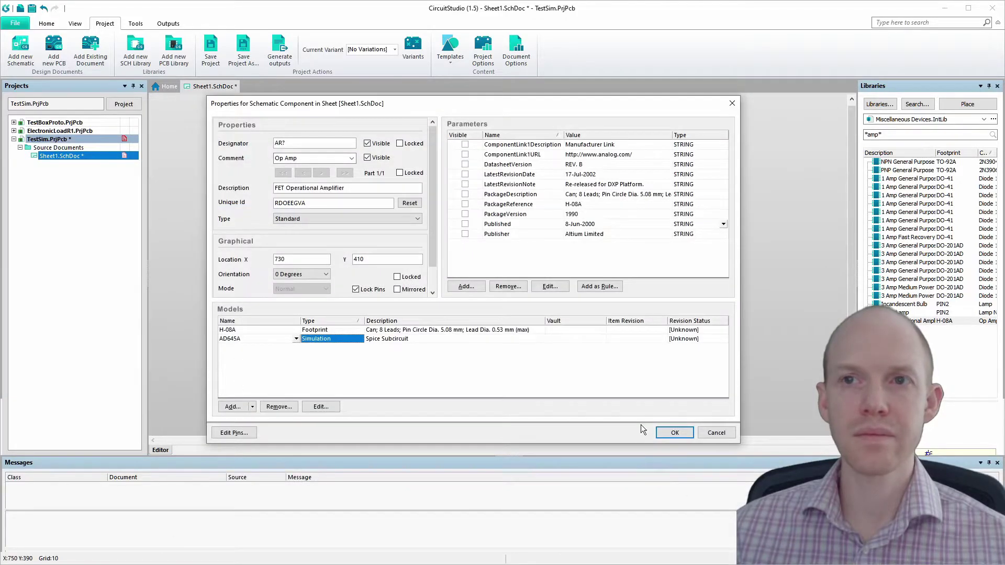
left_click(669, 433)
Place a GND power port below the voltage sources, then fit and zoom the sheet view.
left_click(596, 317)
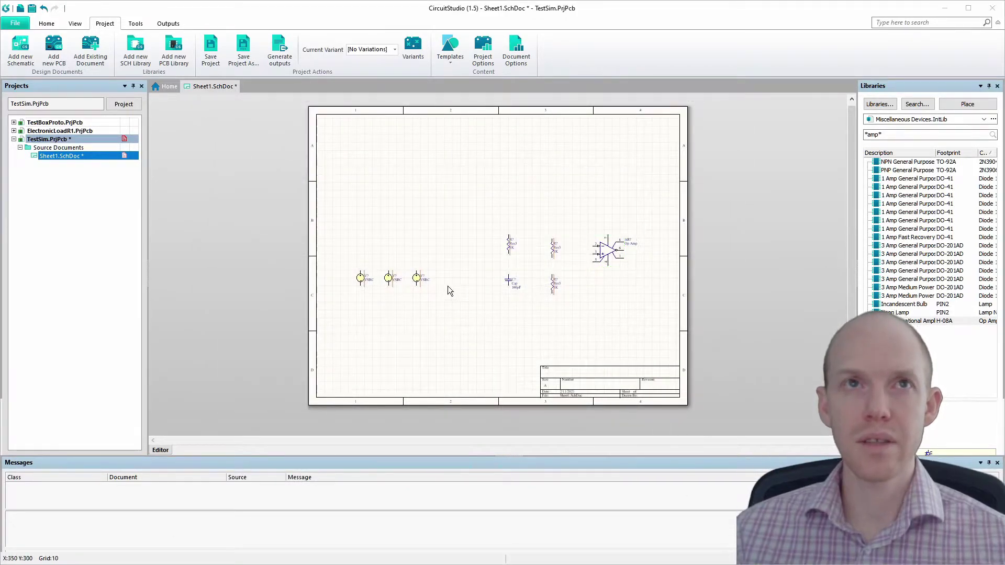
left_click(46, 24)
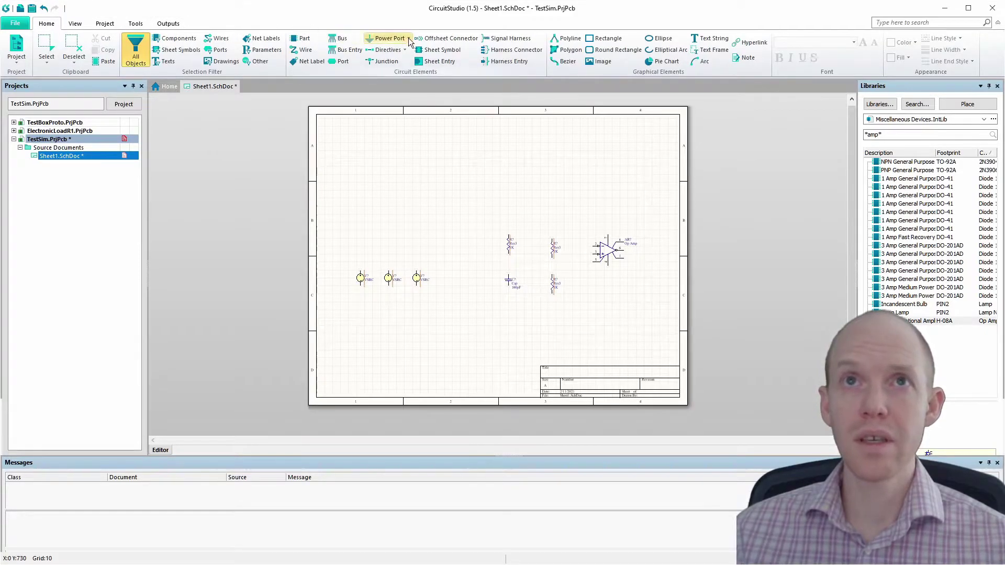
left_click(389, 39)
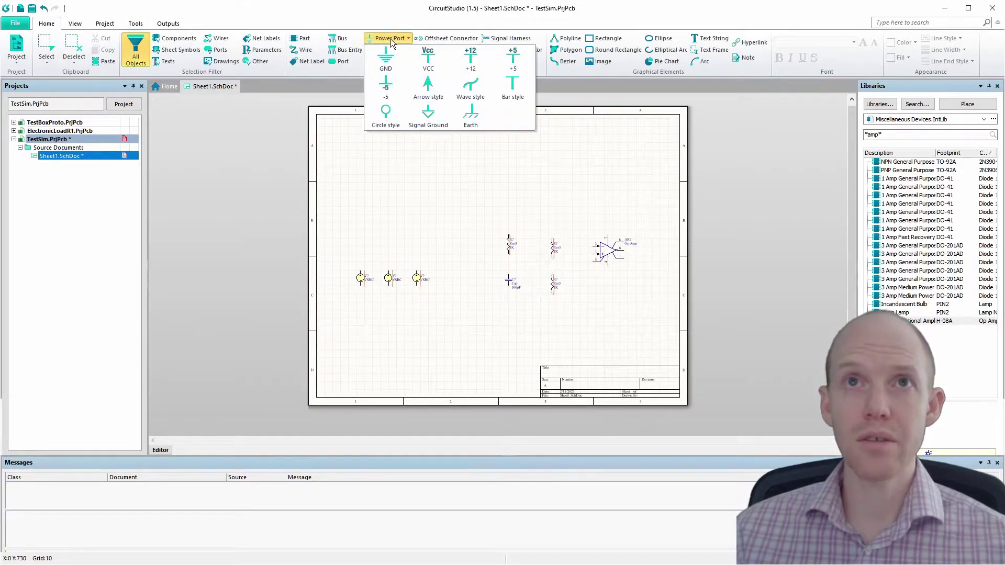
left_click(386, 58)
left_click(461, 312)
key("Escape")
key("ctrl+Page_Down")
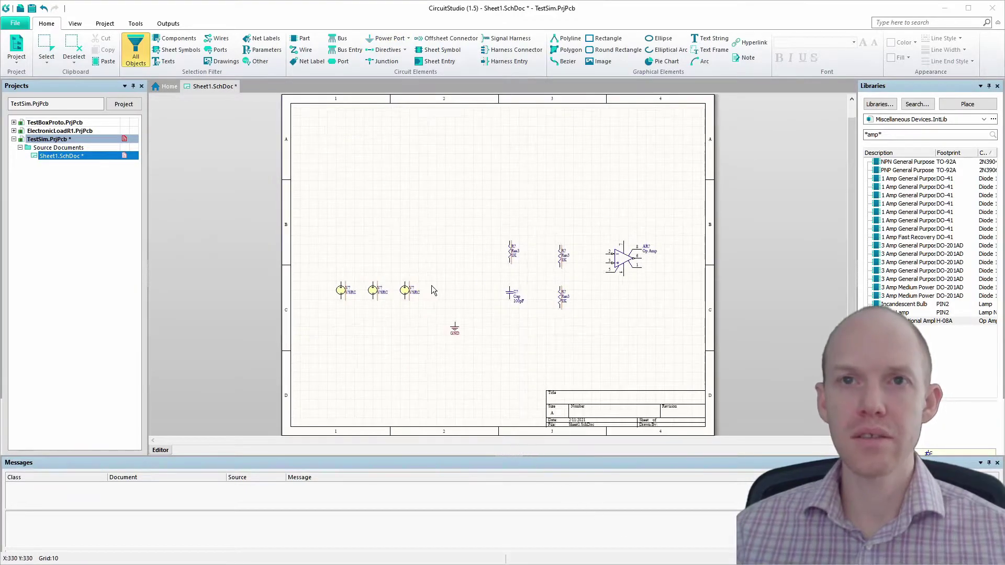
scroll(416, 275, "up", 2, "ctrl")
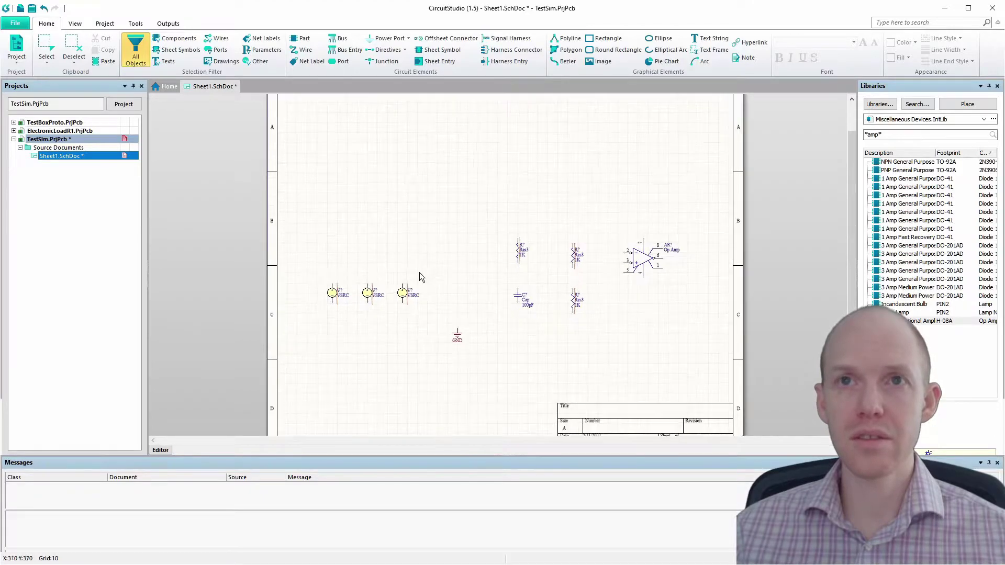
scroll(444, 288, "up", 2, "ctrl")
scroll(464, 271, "down", 1, "ctrl")
scroll(559, 291, "up", 1, "ctrl")
scroll(630, 301, "up", 1, "ctrl")
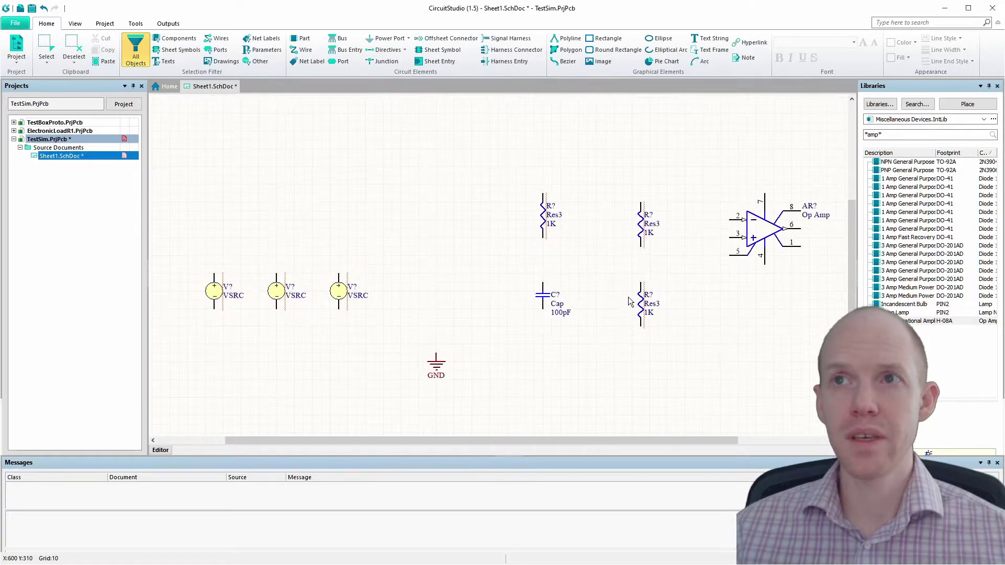
Wire the lower pins of all three sources, the capacitor and the lower resistor to the GND rail.
key("ctrl+w")
left_click(214, 309)
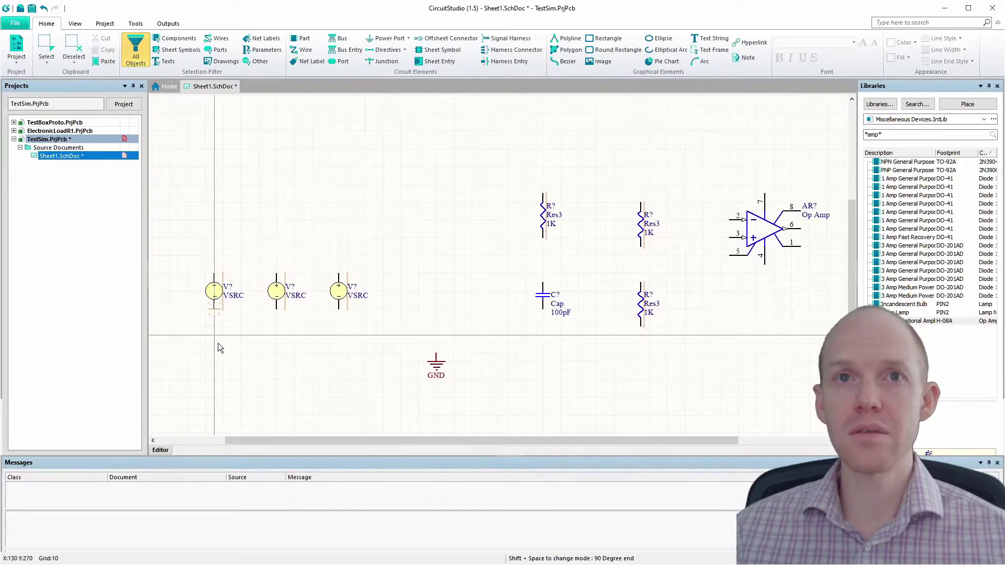
left_click(436, 344)
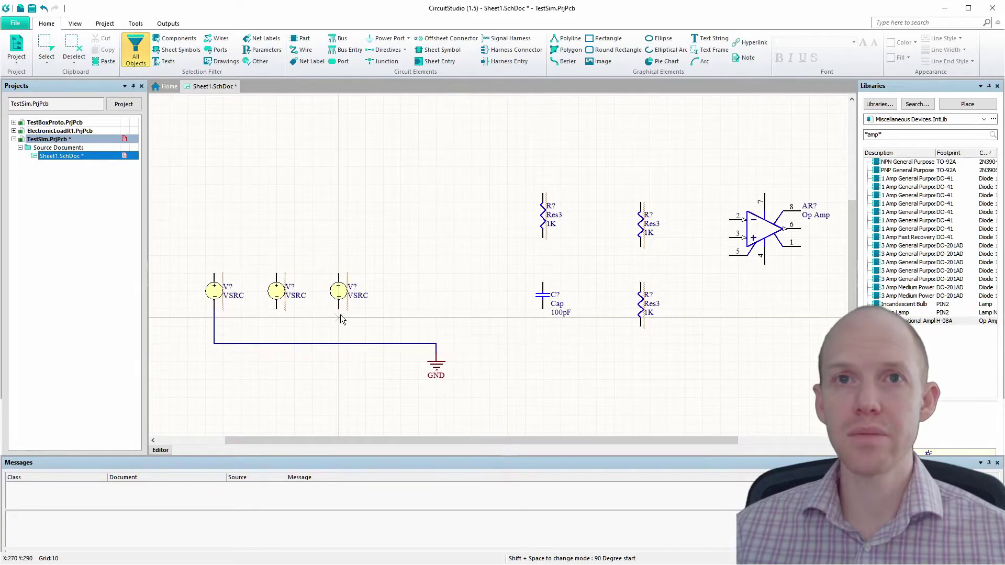
left_click(338, 309)
left_click(339, 344)
left_click(277, 309)
left_click(276, 344)
left_click(436, 344)
left_click(641, 327)
left_click(543, 309)
left_click(543, 344)
Join the right resistors and capacitor, and run a top wire across to the third source's top.
left_click(641, 247)
left_click(641, 285)
left_click(543, 285)
left_click(543, 238)
left_click(641, 201)
left_click(338, 166)
left_click(339, 273)
left_click(543, 194)
left_click(543, 166)
Move the op amp closer, extend its pin 6 output wire, and paste a 1K resistor to its right.
scroll(795, 231, "down", 5)
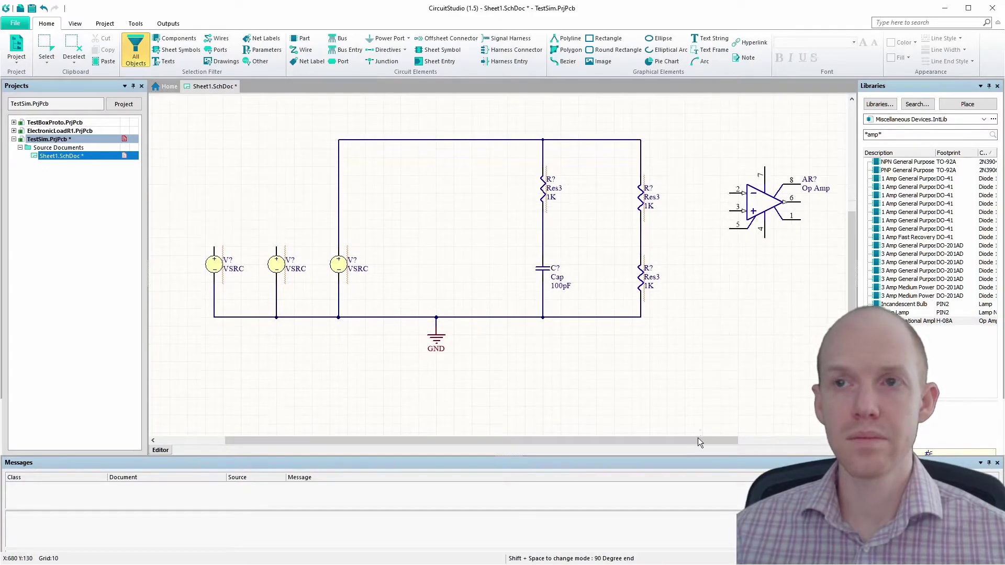
scroll(715, 292, "up", 6)
scroll(698, 438, "right", 4, "shift")
left_click_drag(652, 263, 615, 332)
left_click(680, 274)
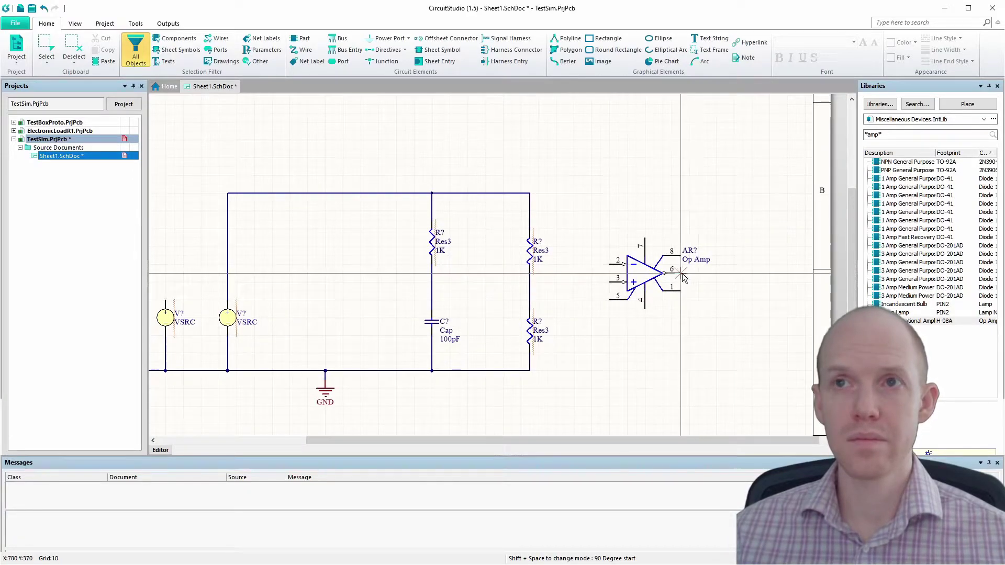
left_click(734, 274)
key("Escape")
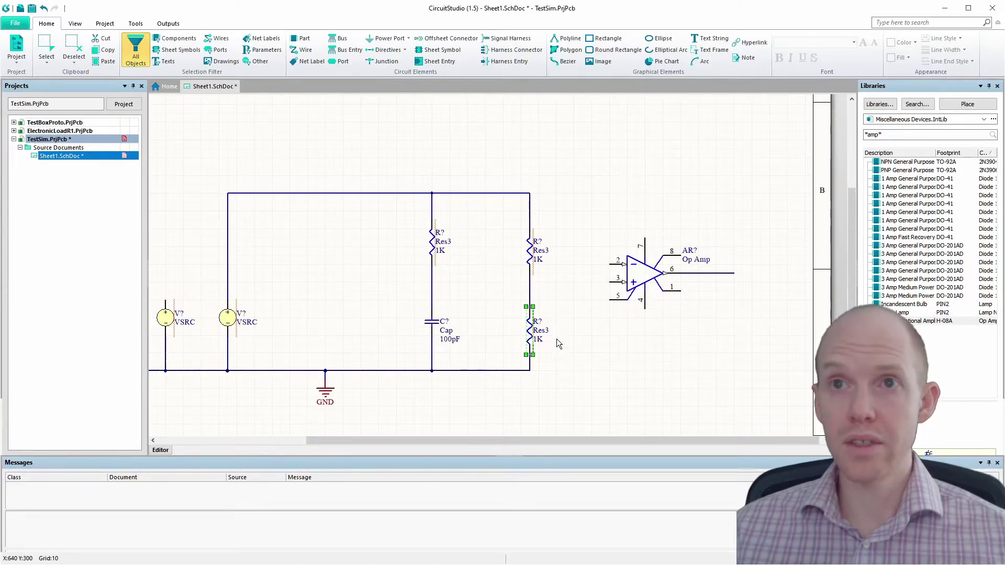
key("ctrl+v")
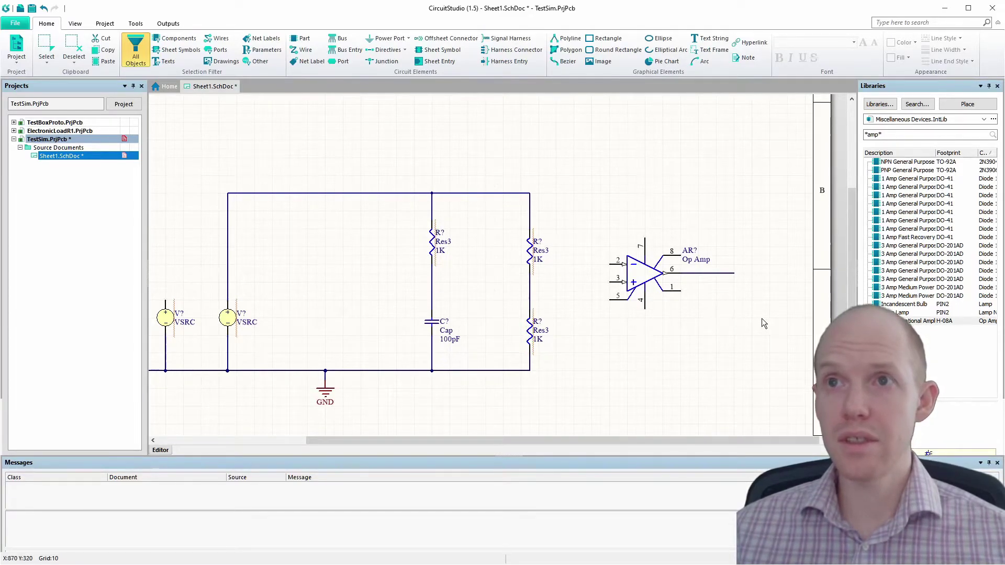
left_click(737, 352)
Draw a short wire stub from op amp pin 7 and start one at the first source's top pin.
key("ctrl+w")
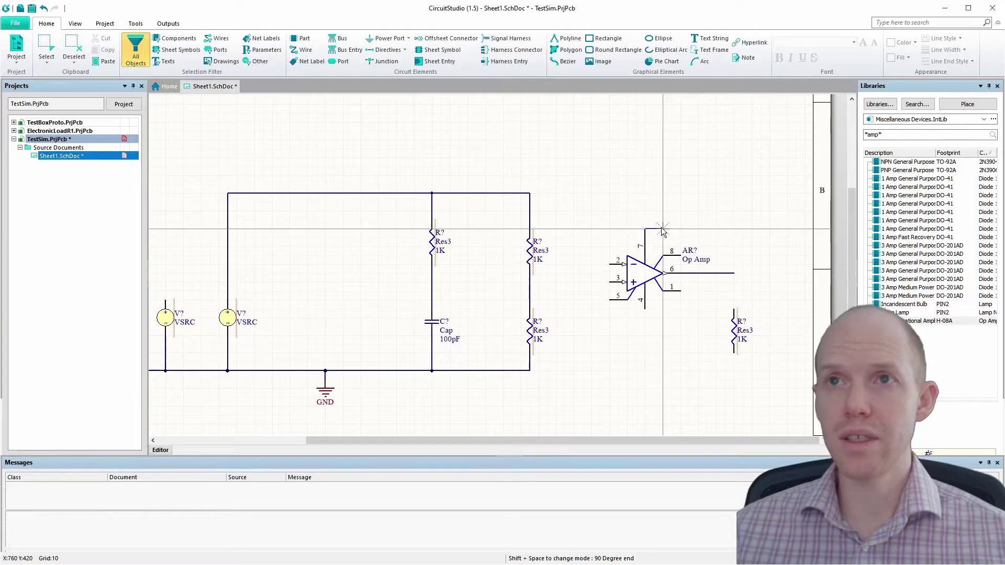
left_click(663, 229)
right_click(663, 229)
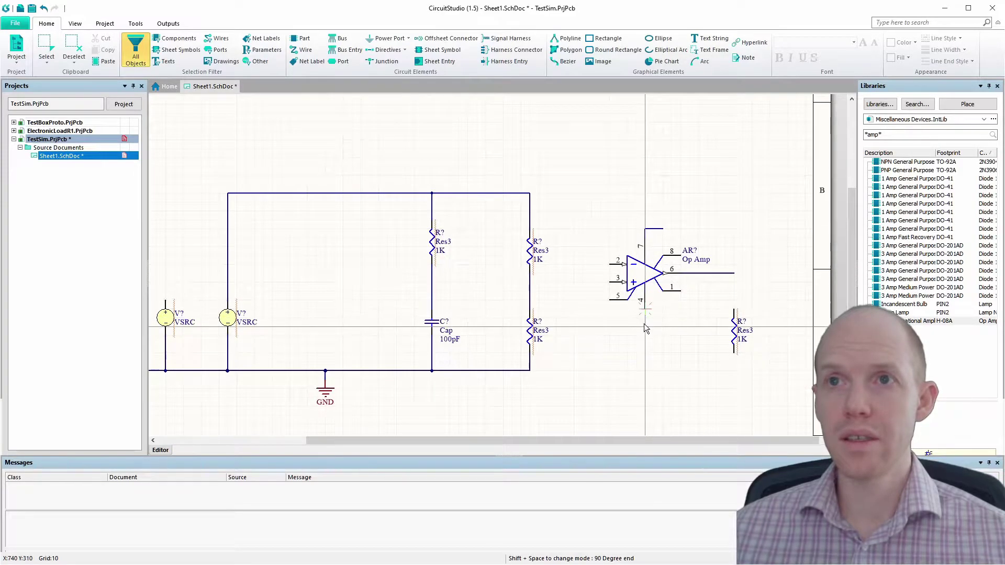
key("space")
scroll(494, 449, "down", 3)
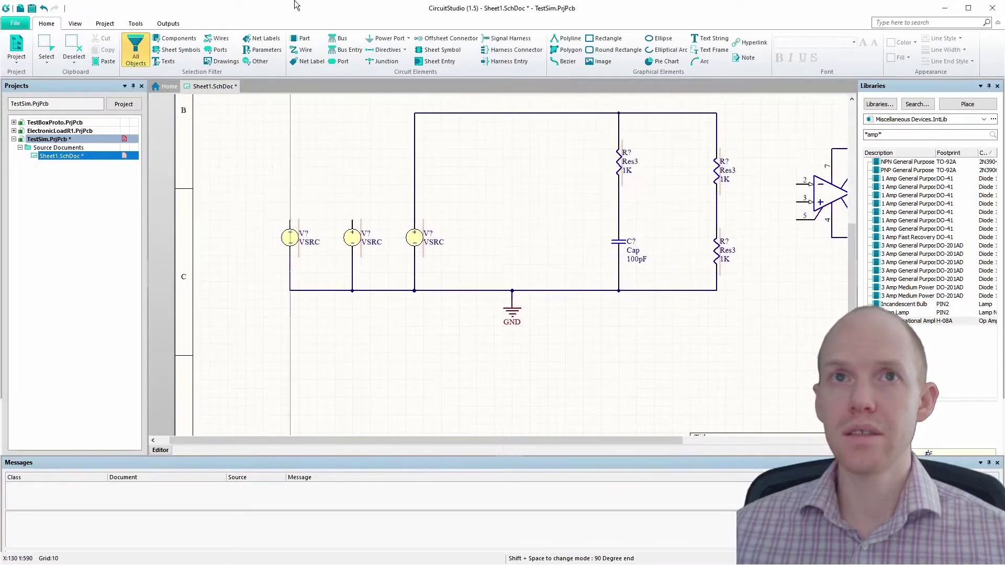
left_click(289, 329)
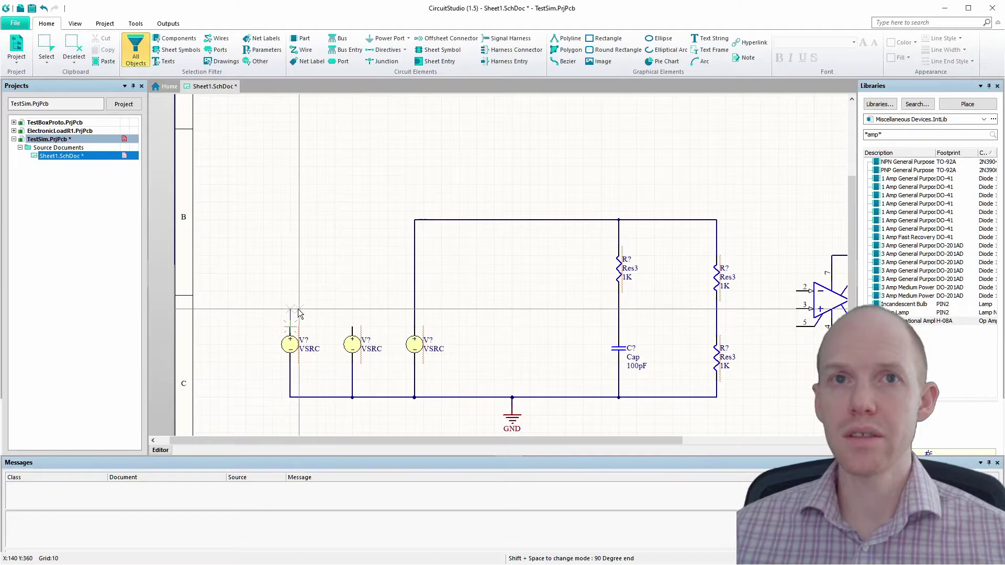
key("shift+space")
key("shift+space")
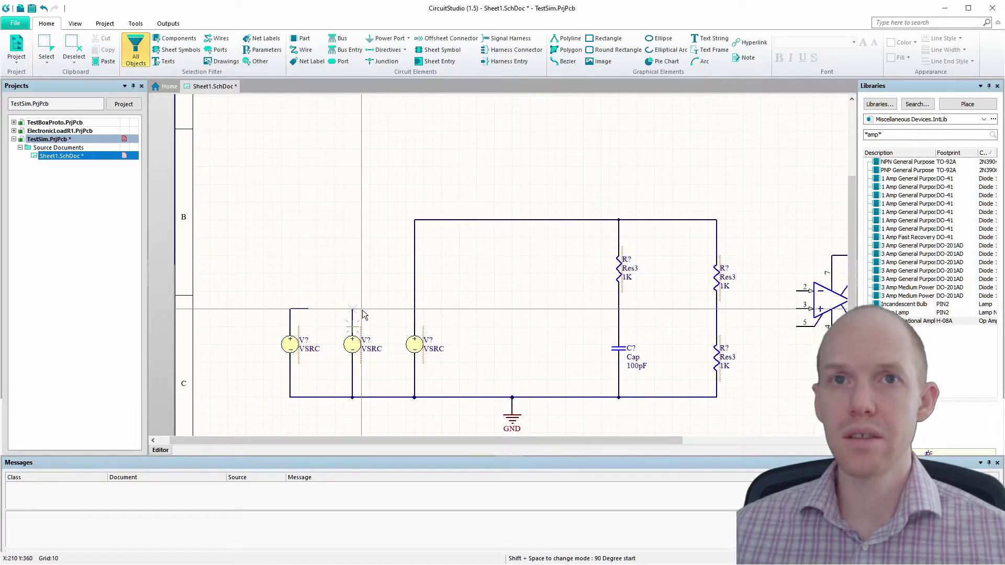
Finish the second source's wire stub and exit wire drawing.
left_click(371, 308)
right_click(371, 309)
scroll(484, 281, "up", 3)
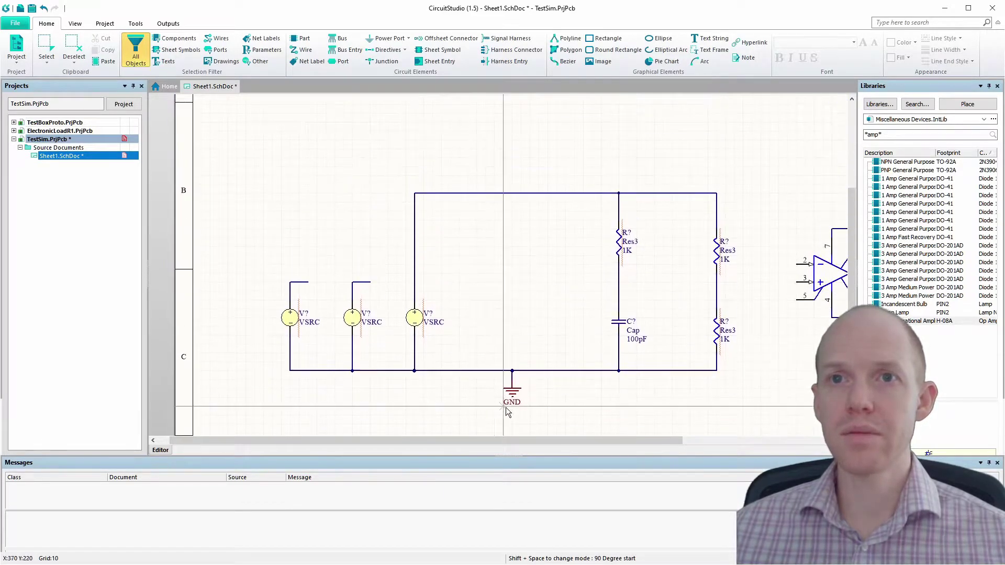
scroll(506, 407, "down", 4)
scroll(493, 355, "up", 4)
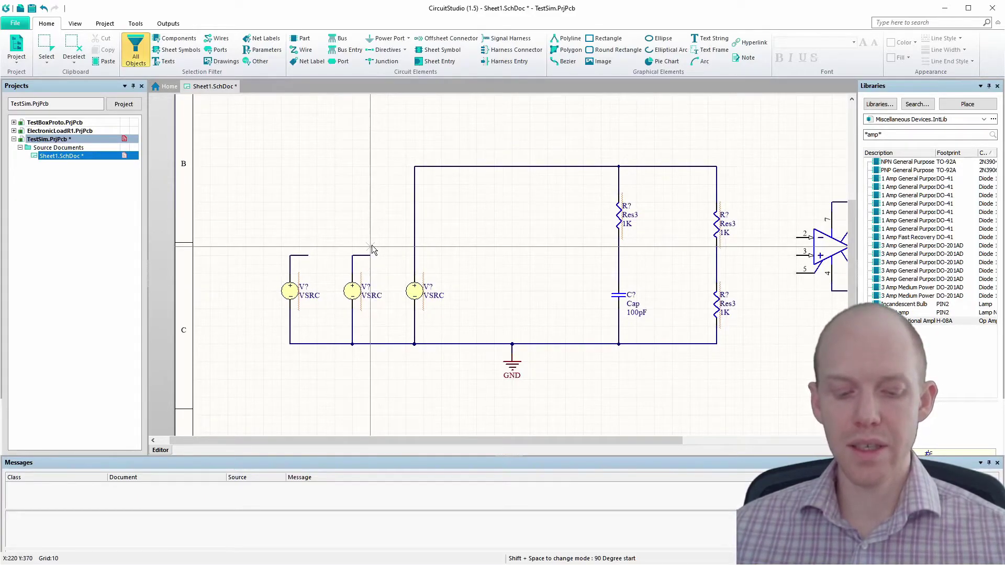
key("Escape")
Place net labels on the first two sources' wires and rename the first one VCC.
key("p")
key("n")
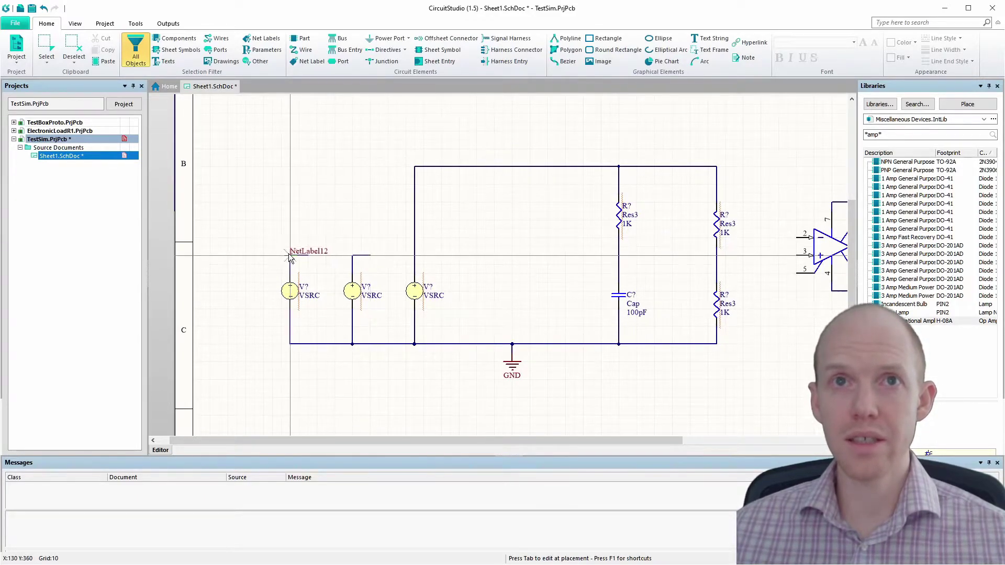
left_click(290, 255)
left_click(352, 256)
key("Escape")
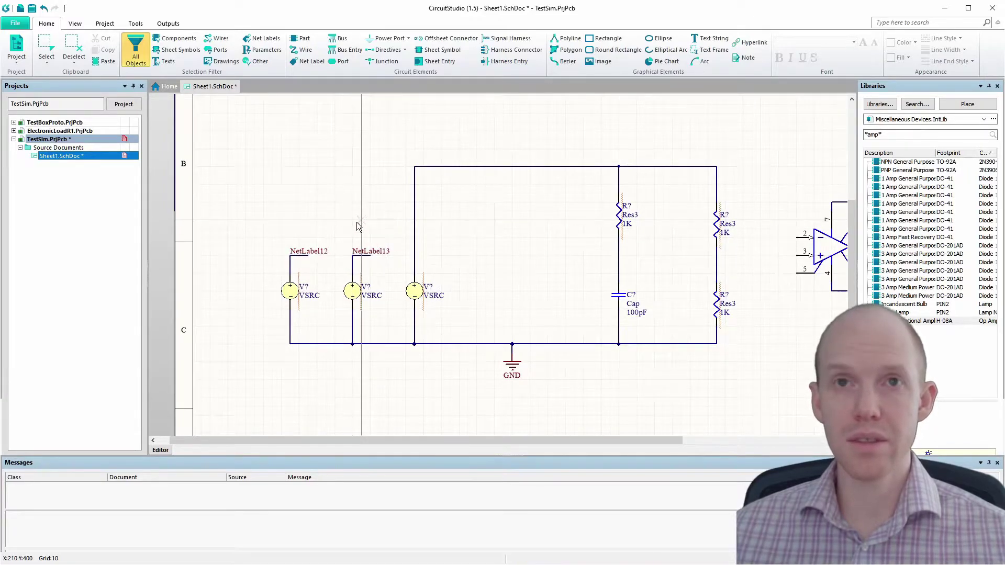
double_click(319, 251)
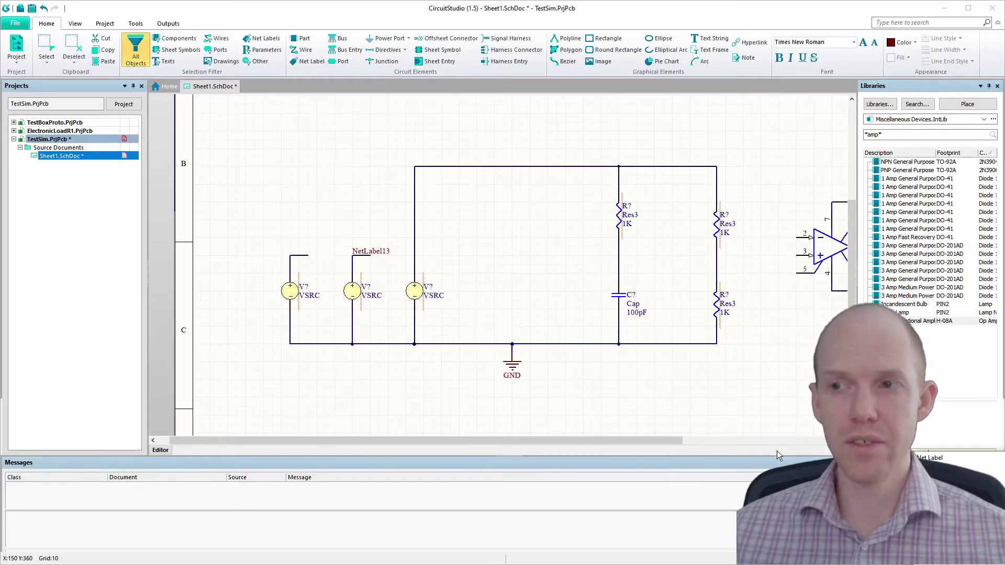
key("Return")
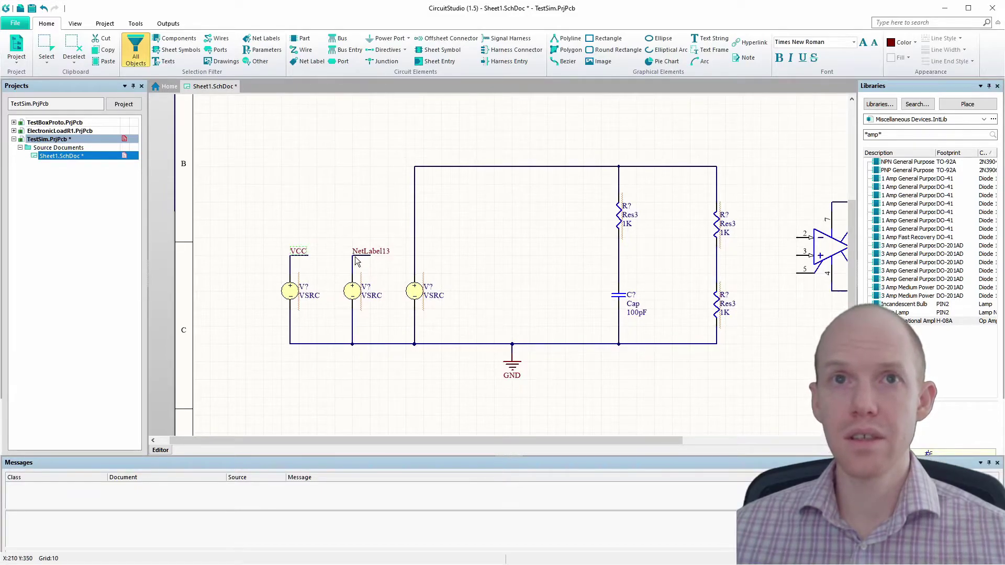
Attach a copy of the VCC label to the op amp's top supply pin.
left_click_drag(525, 439, 556, 438)
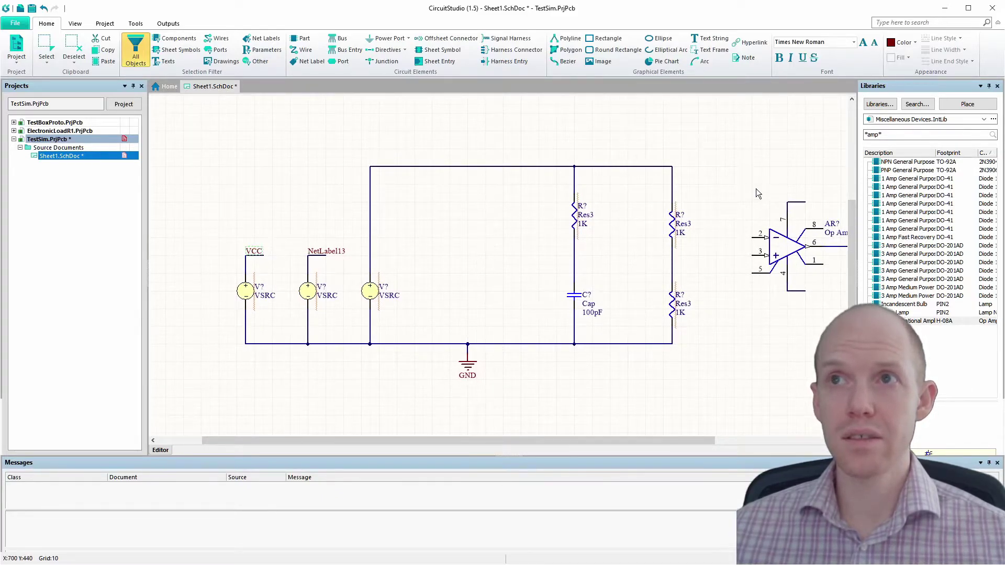
key("ctrl+v")
key("Escape")
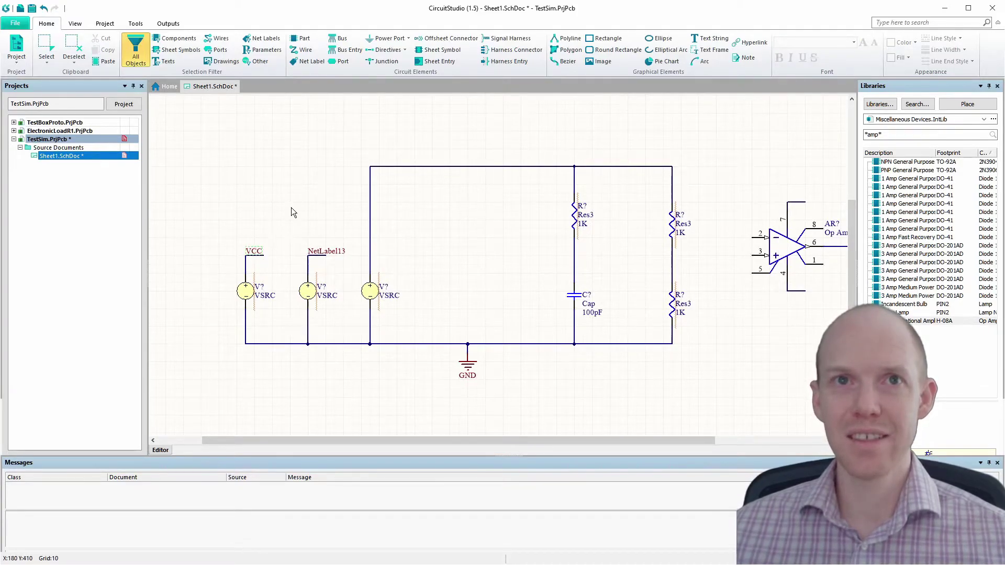
key("ctrl+v")
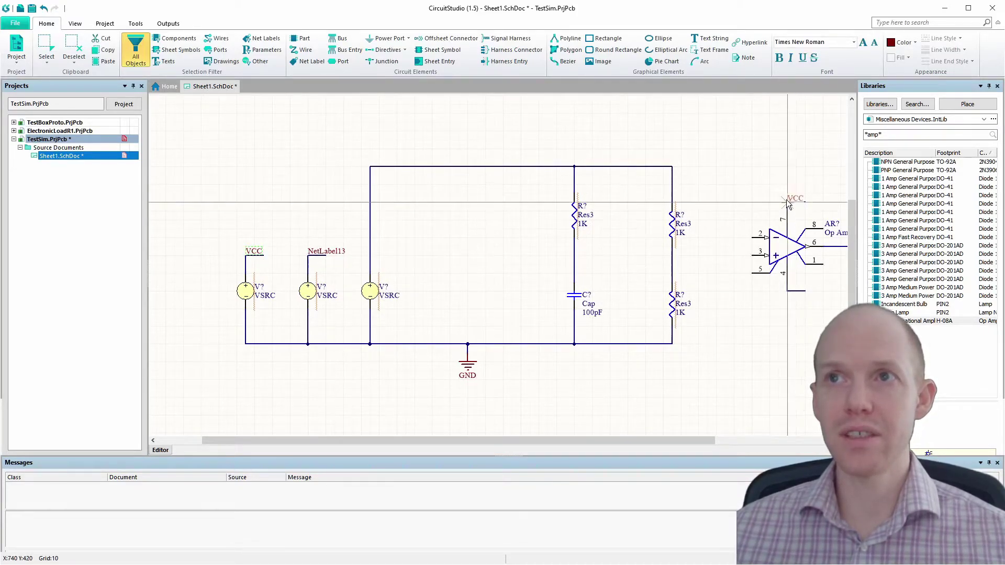
left_click(788, 202)
right_click(788, 203)
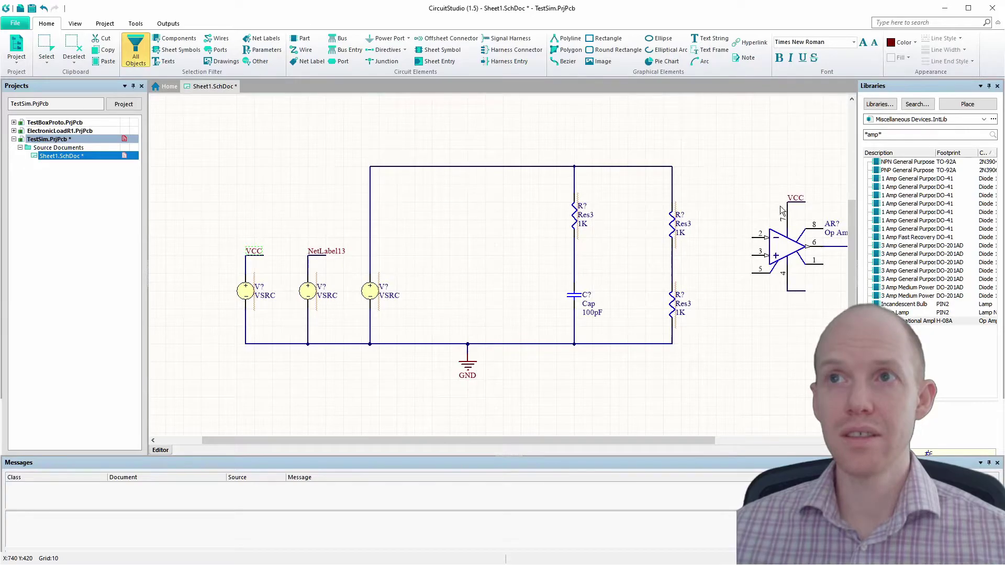
right_click(329, 255)
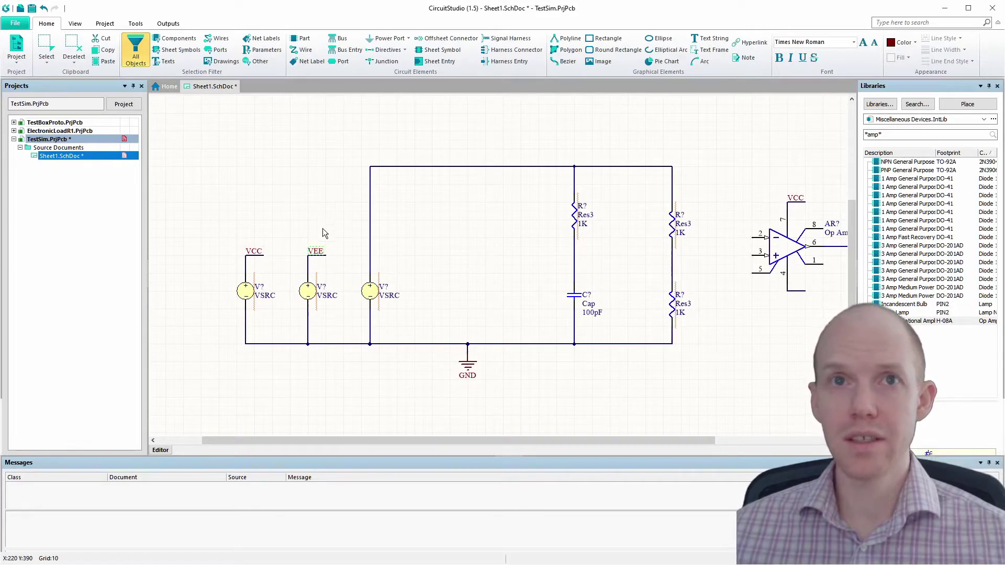
Copy the VEE label onto the op amp's bottom supply pin.
left_click(321, 248)
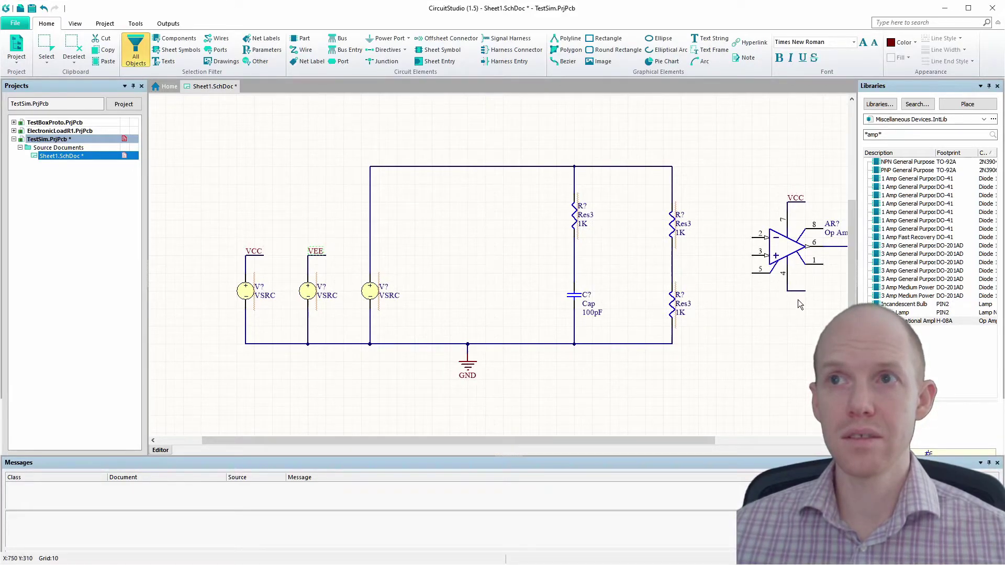
key("p")
key("o")
key("Escape")
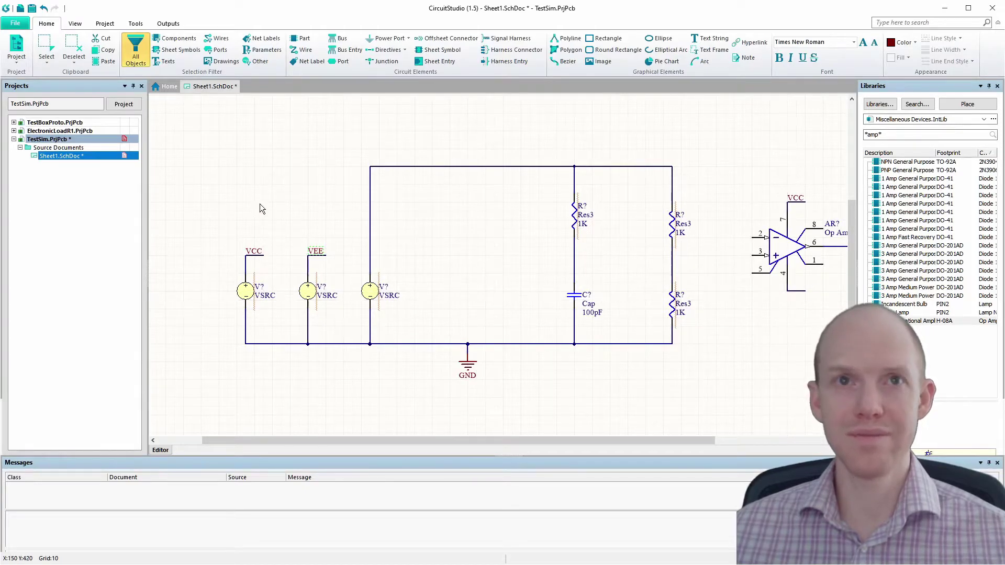
left_click(322, 251)
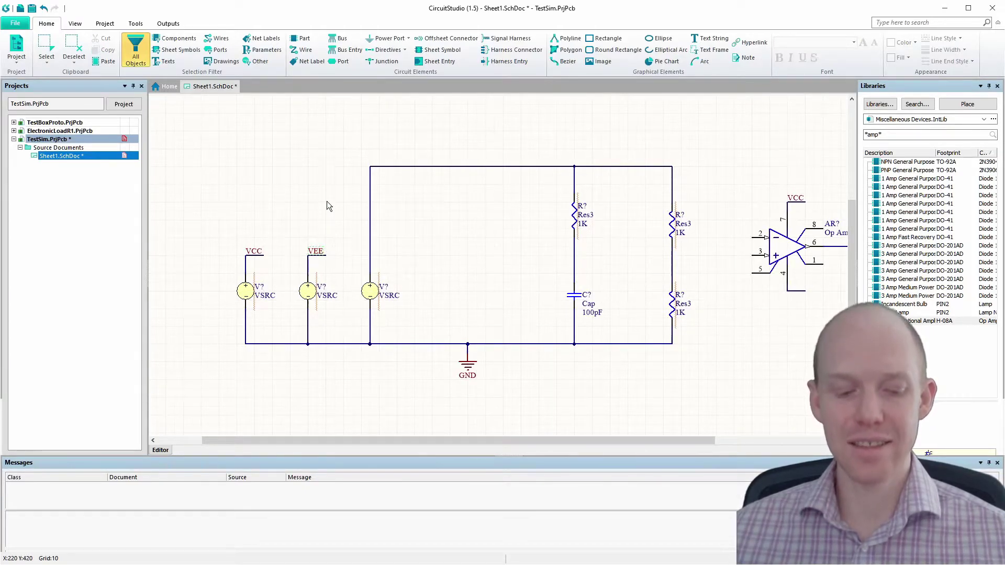
key("ctrl+c")
key("ctrl+v")
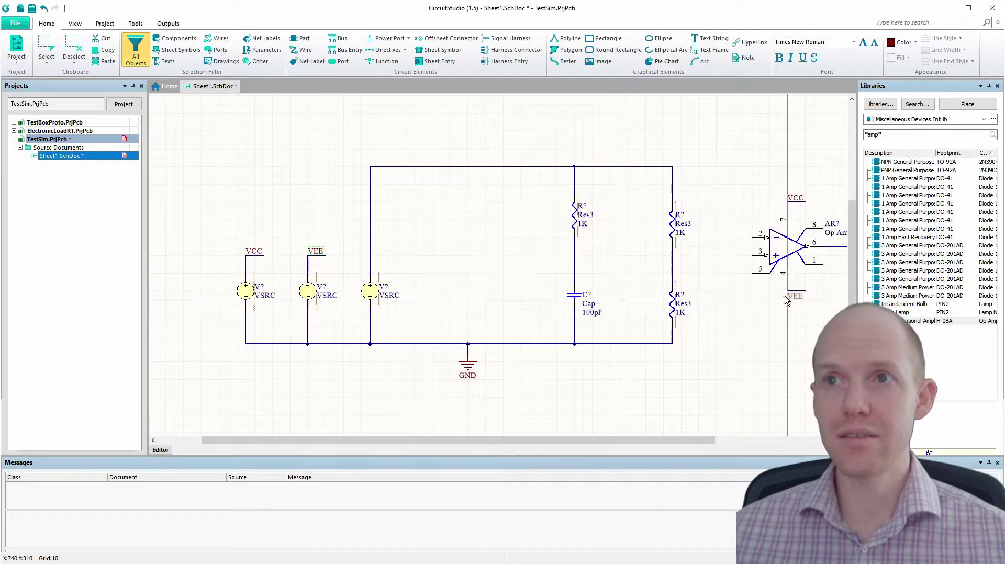
left_click(784, 296)
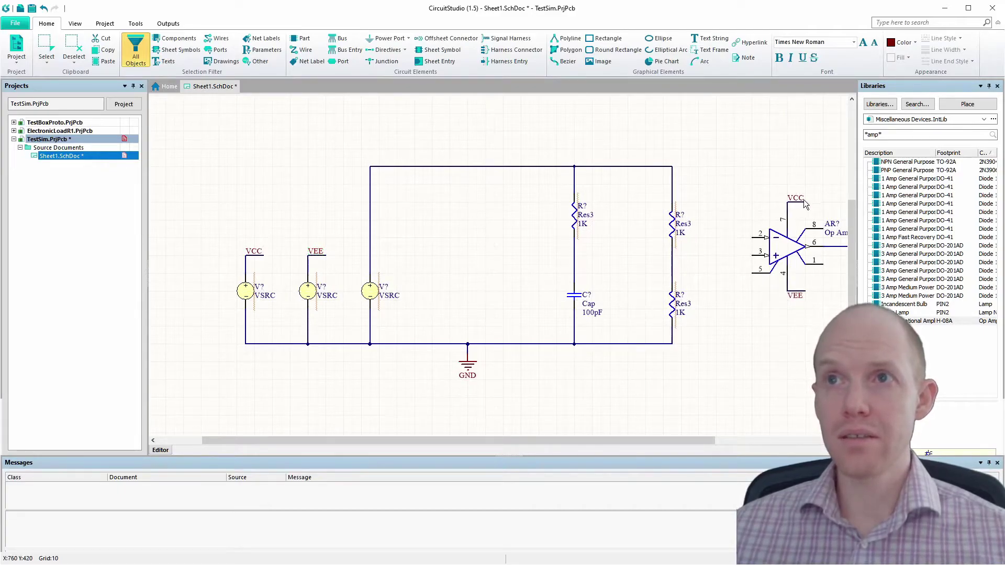
left_click(291, 237)
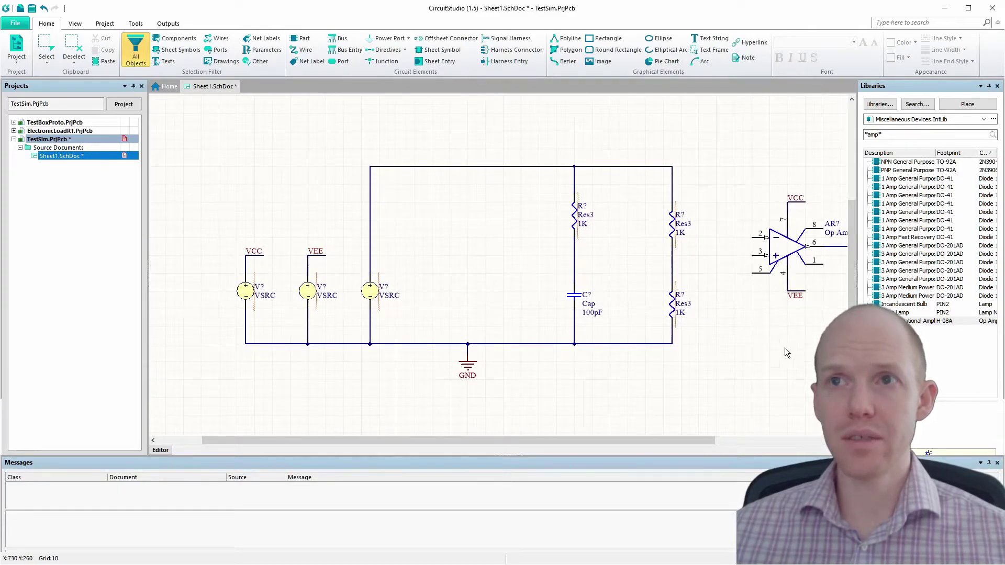
Designate the first source VCC and the second VEE, then open VCC's Properties dialog.
left_click(260, 289)
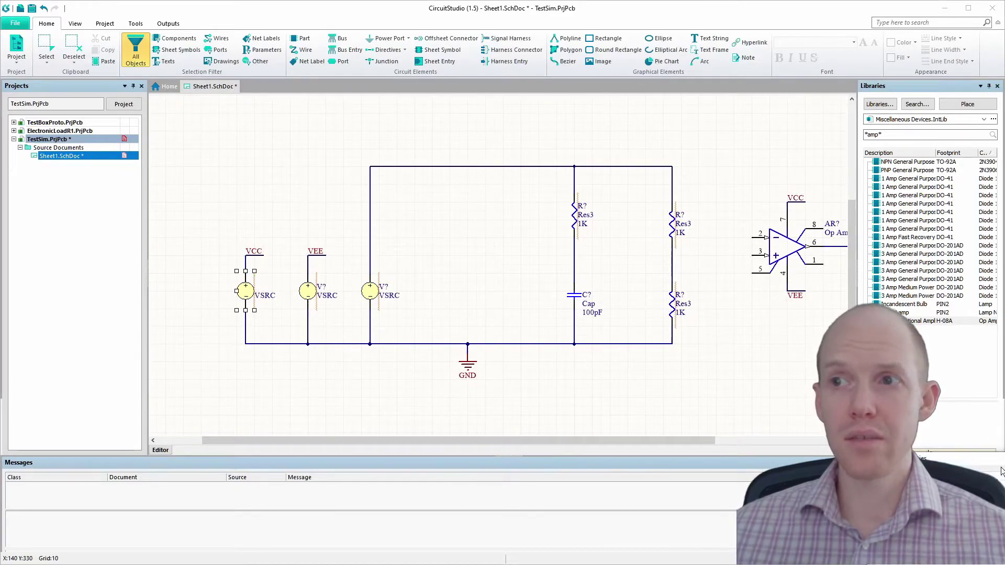
type("VCC")
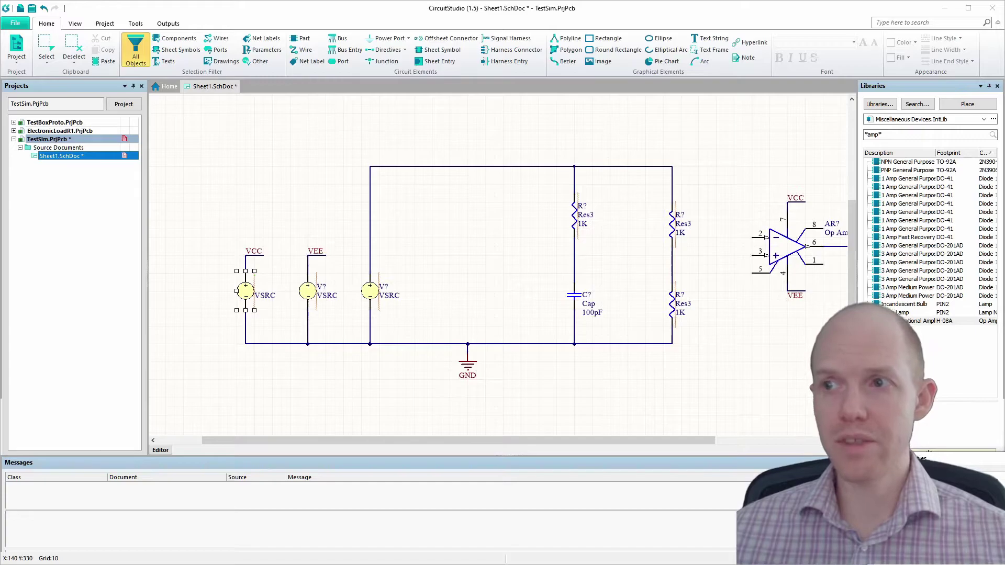
left_click(321, 287)
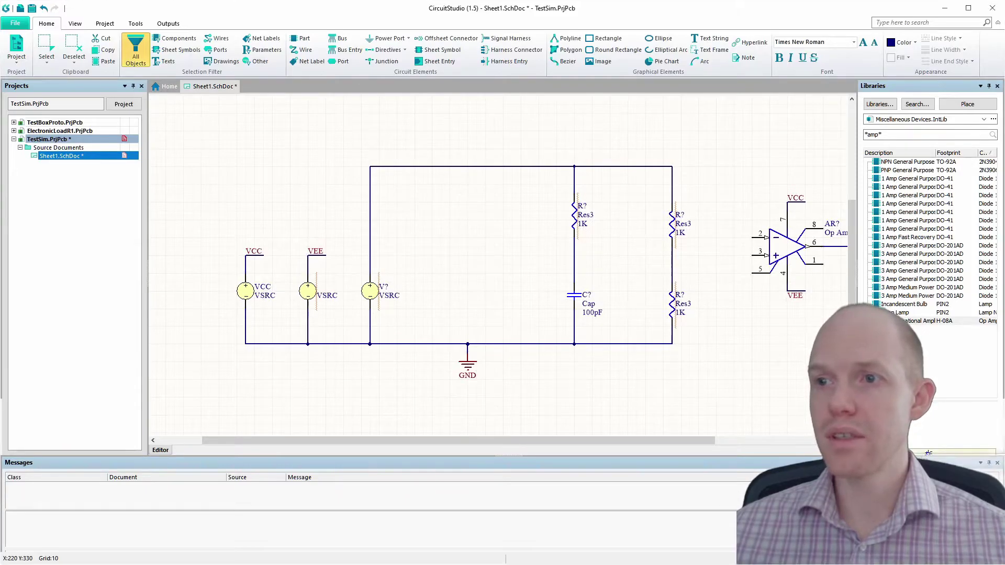
type("VEE")
double_click(250, 291)
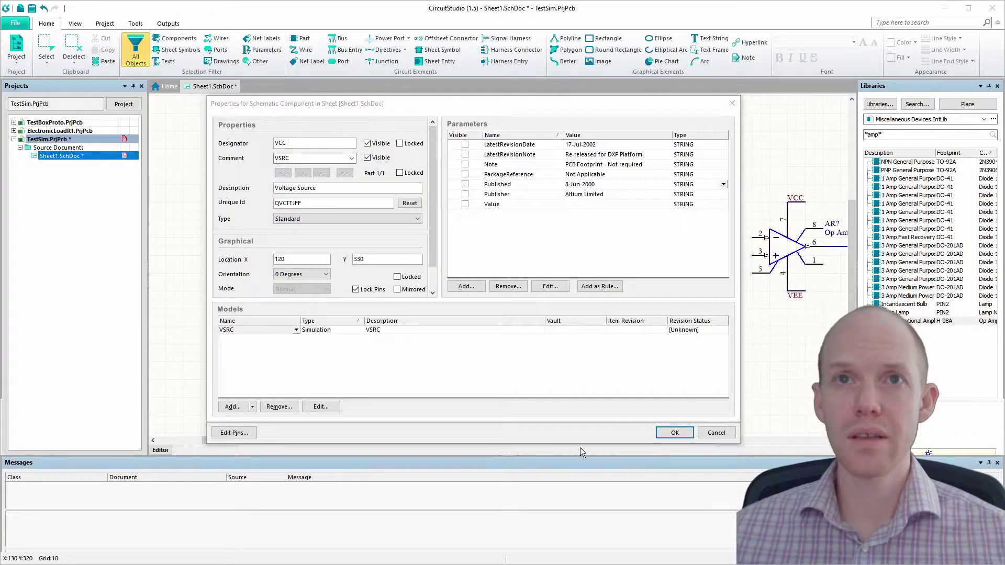
Inspect the designator, node and value placeholders in the VSRC Sim Model netlist template.
double_click(319, 330)
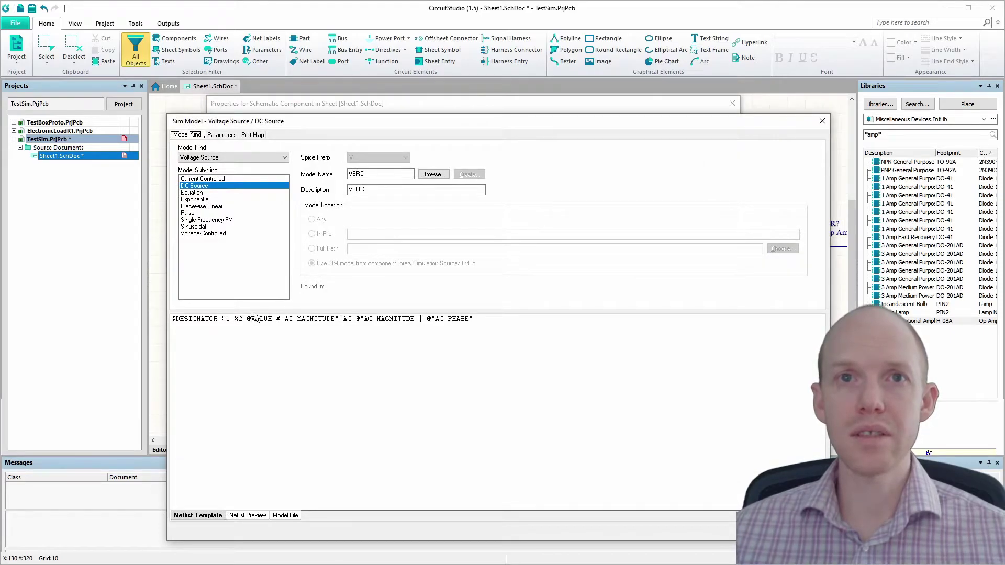
left_click_drag(173, 320, 210, 321)
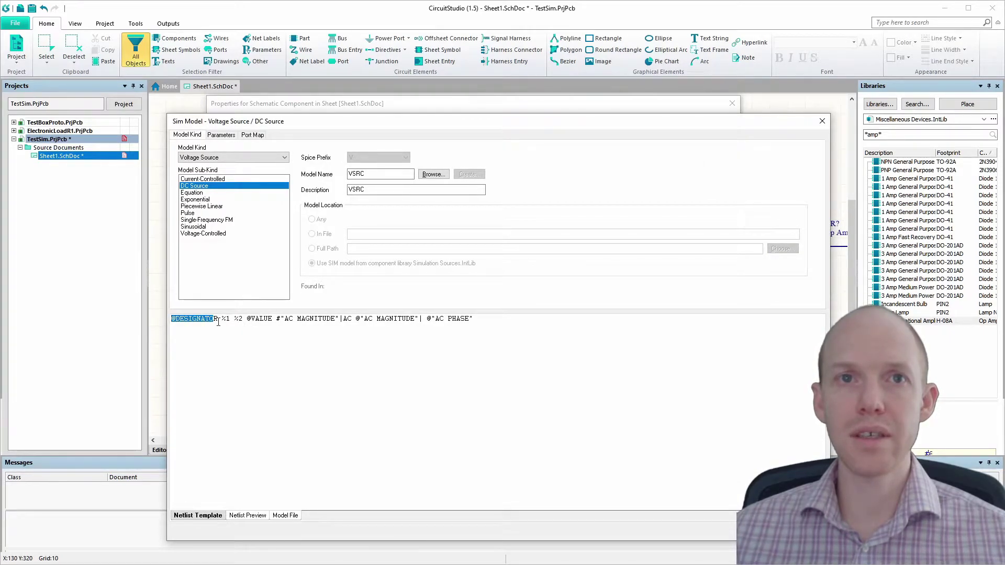
double_click(225, 319)
double_click(239, 319)
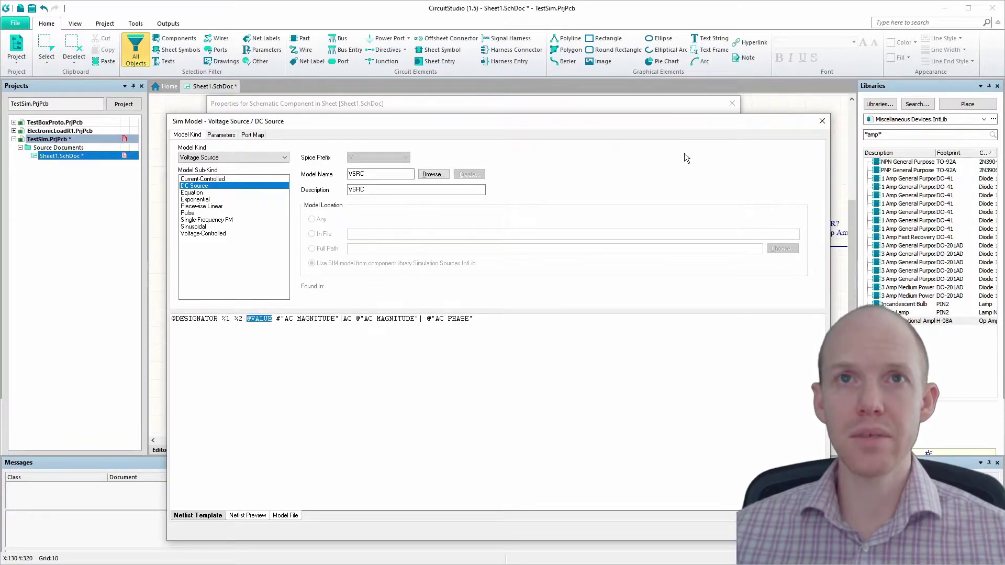
left_click(822, 122)
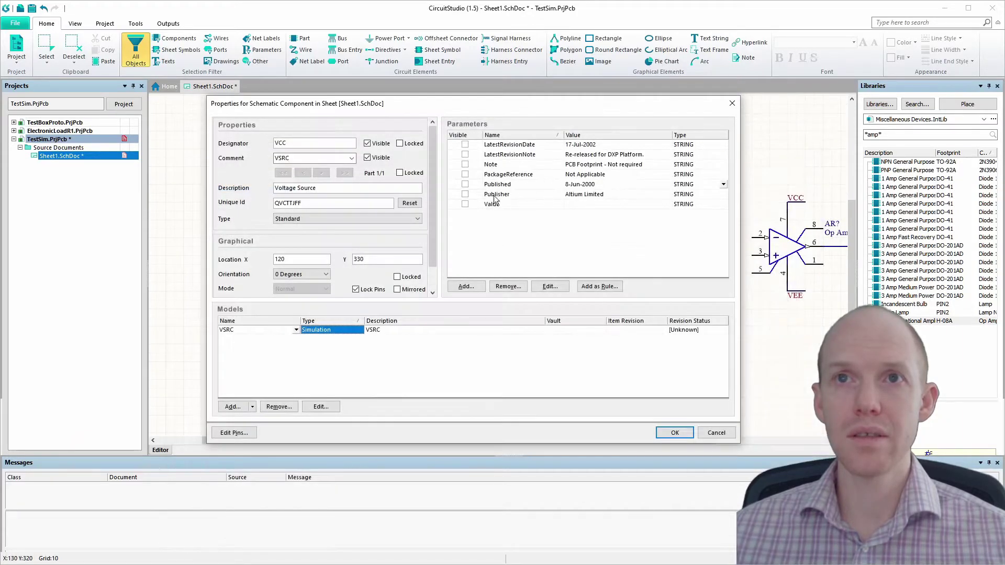
Make the Value parameter visible, set it to 10, and confirm the properties.
left_click(520, 204)
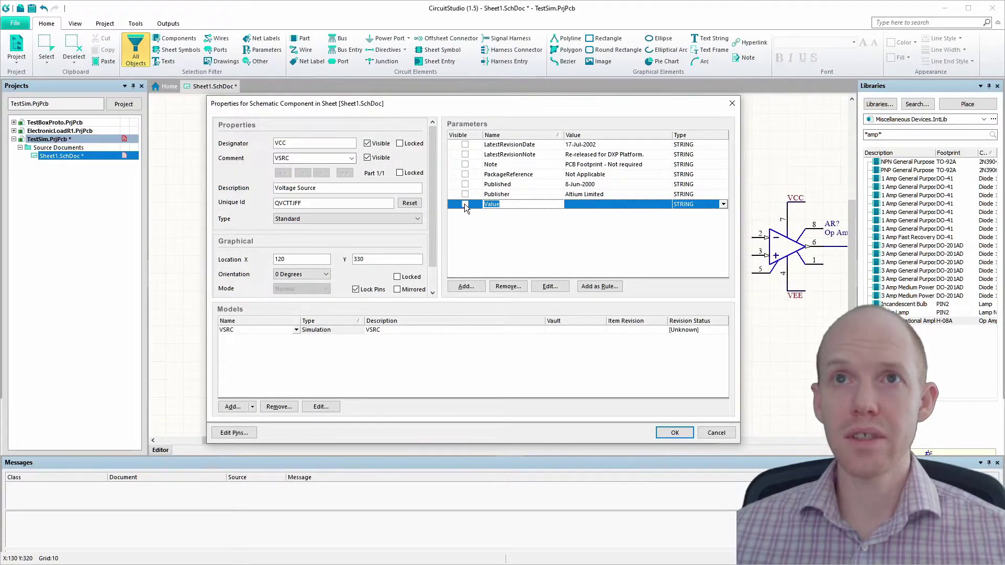
left_click(465, 205)
left_click(595, 205)
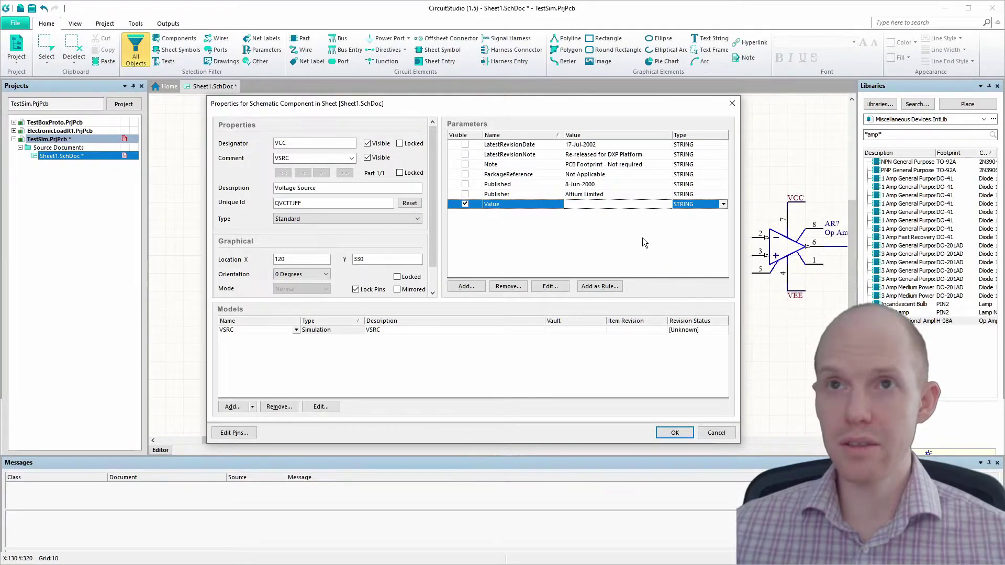
type("10")
left_click(675, 433)
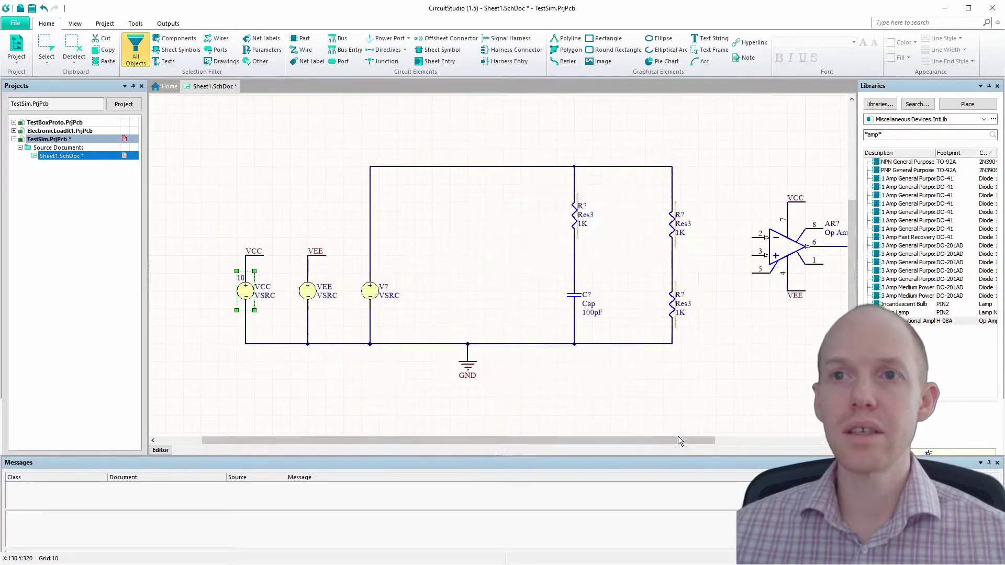
Move the VCC source's 10 value text below its VSRC label.
left_click(241, 278)
left_click_drag(241, 278, 258, 304)
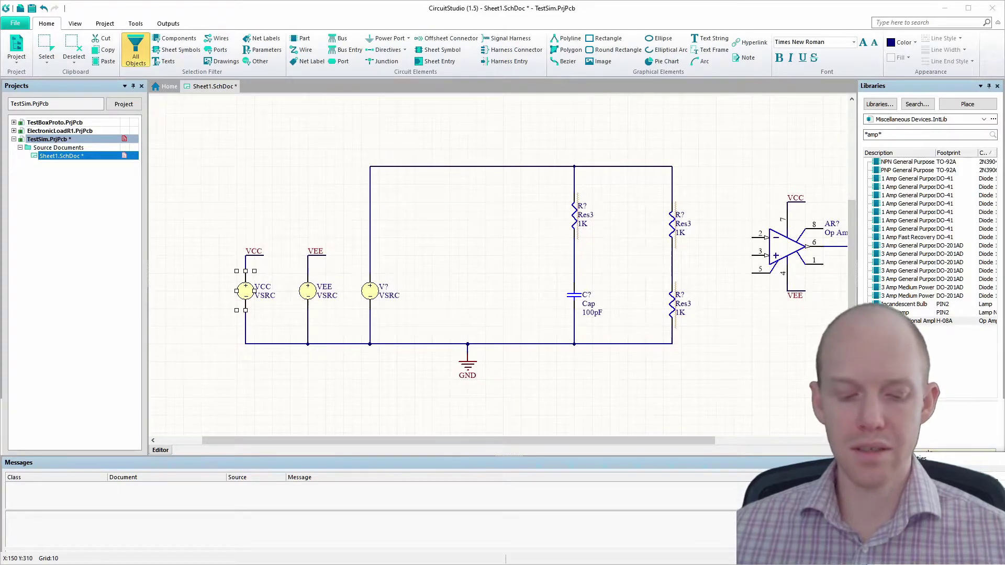
left_click(266, 300)
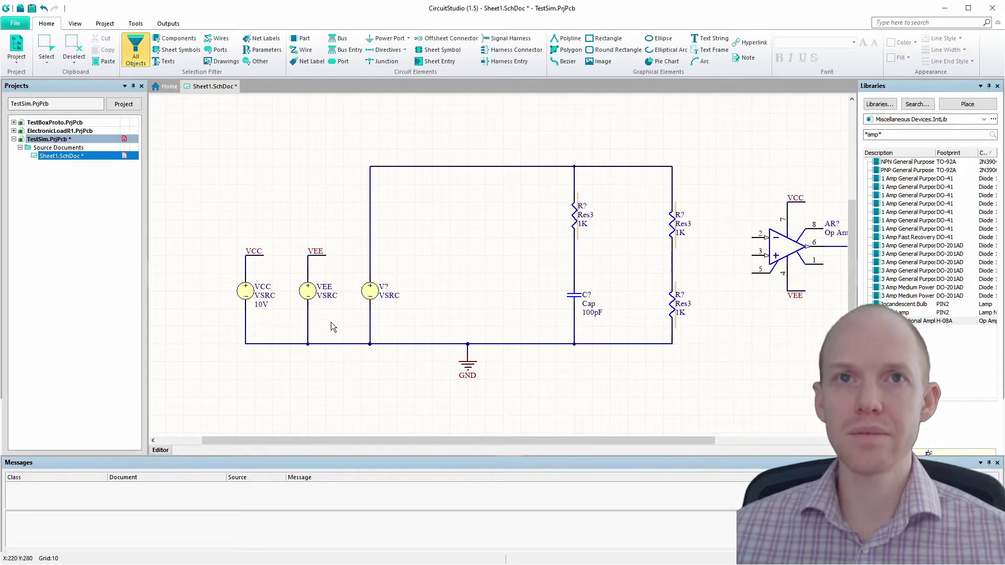
Replace the VEE and third sources with copies of the 10V VCC source.
left_click(312, 296)
key("Delete")
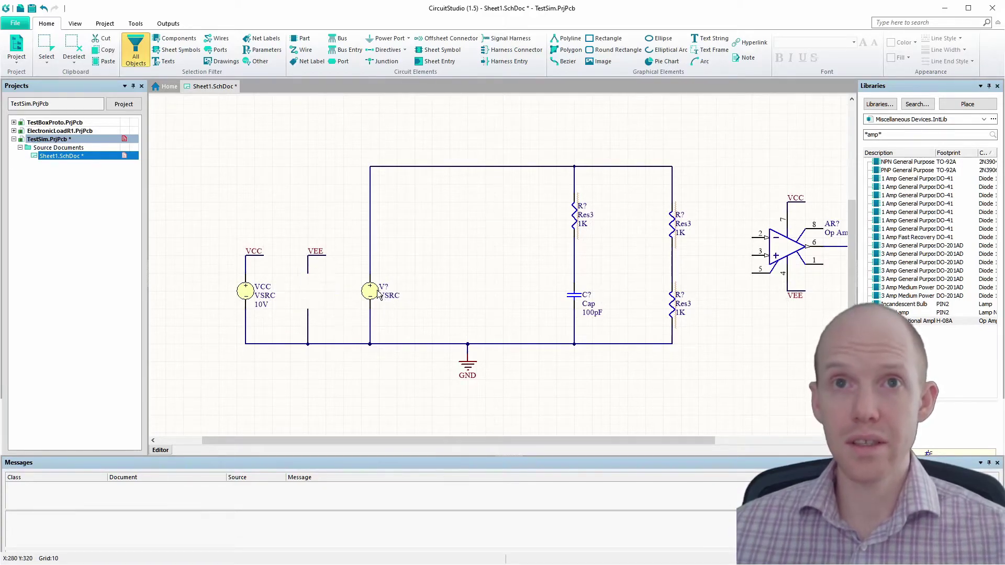
left_click(373, 295)
key("Delete")
left_click(246, 291)
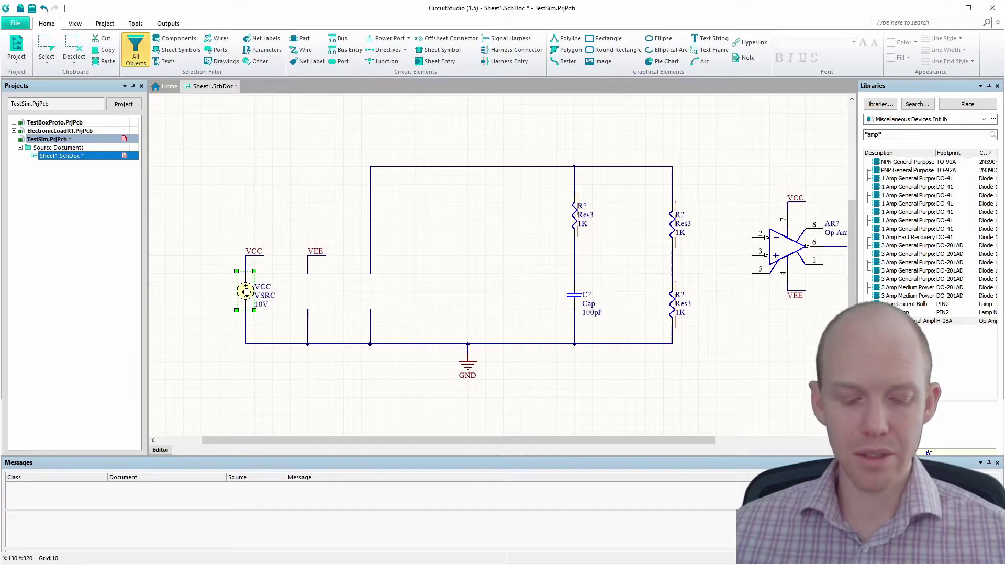
left_click_drag(246, 292, 370, 291, "shift")
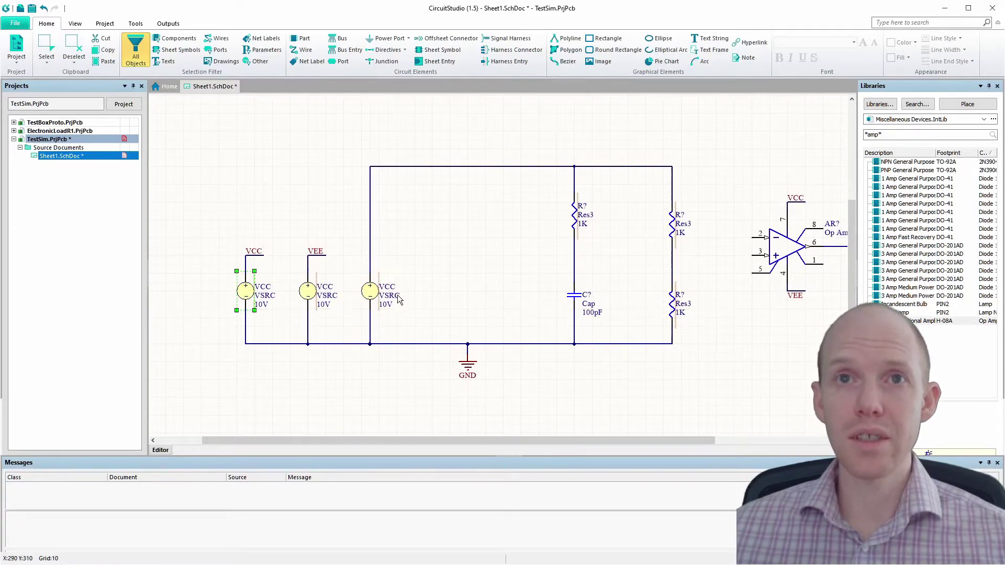
left_click(351, 286)
Rename the middle source VEE and the third source V1.
double_click(323, 292)
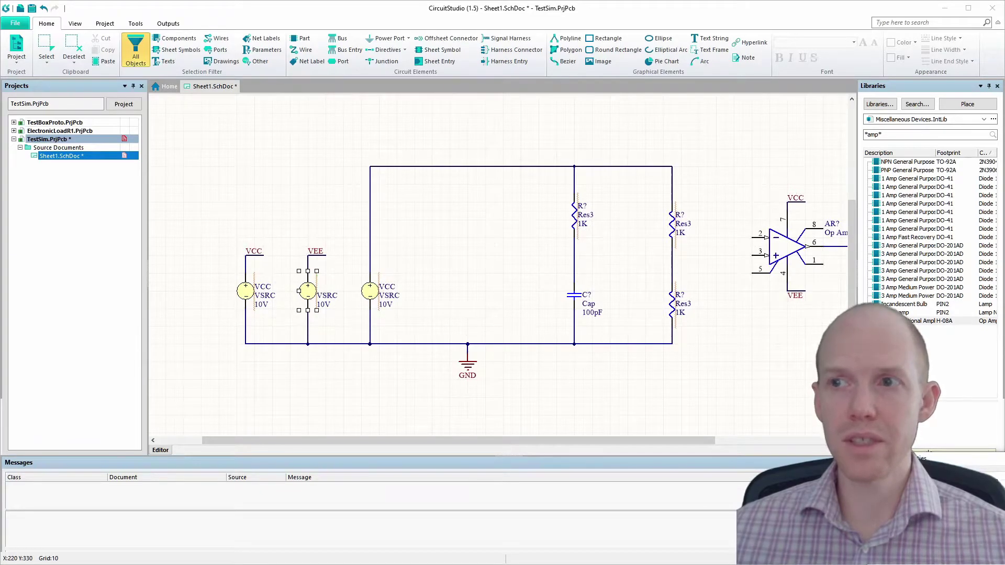
key("Return")
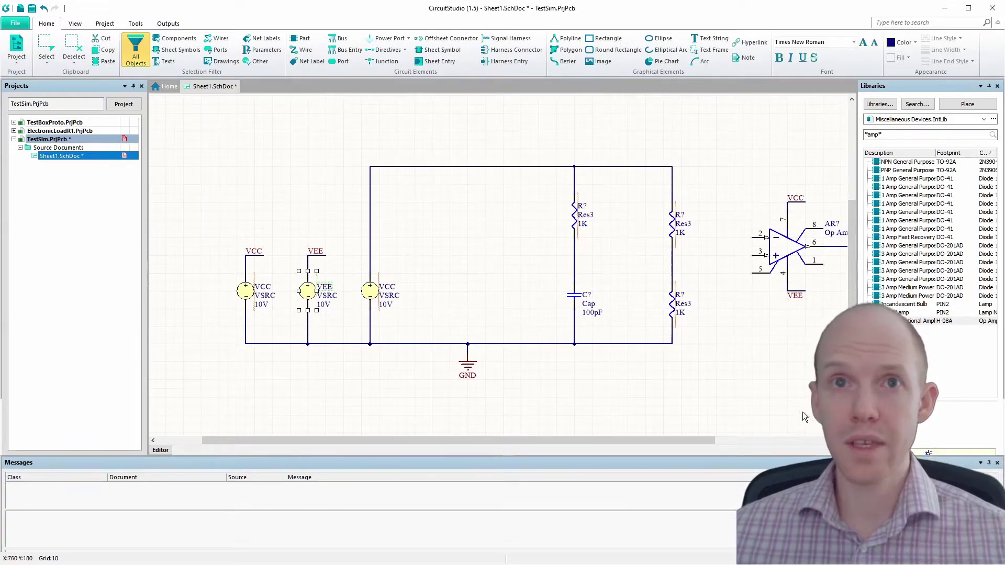
double_click(390, 291)
key("Return")
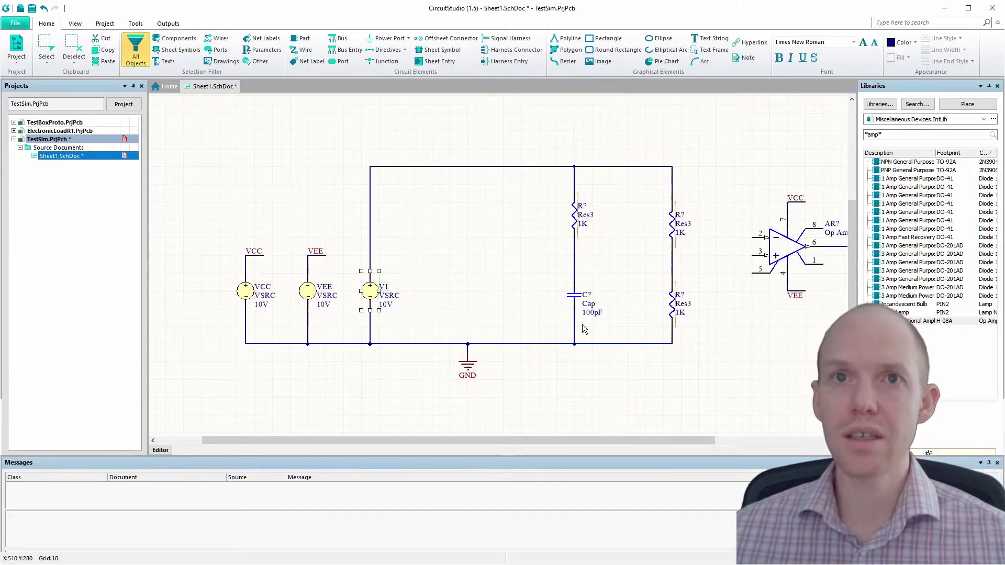
left_click(449, 286)
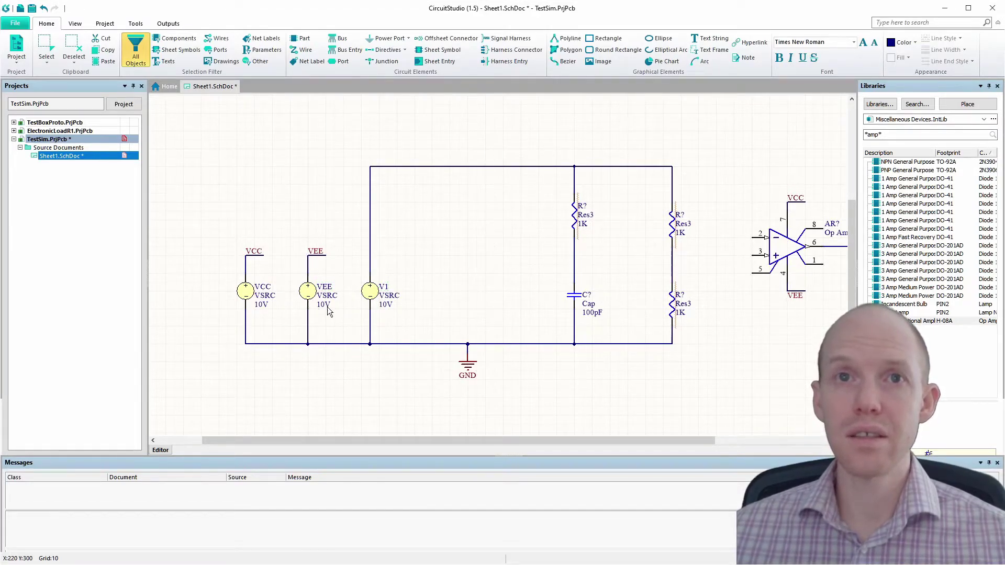
Set the VCC source's value to 15 and the VEE source's value to -15.
double_click(259, 306)
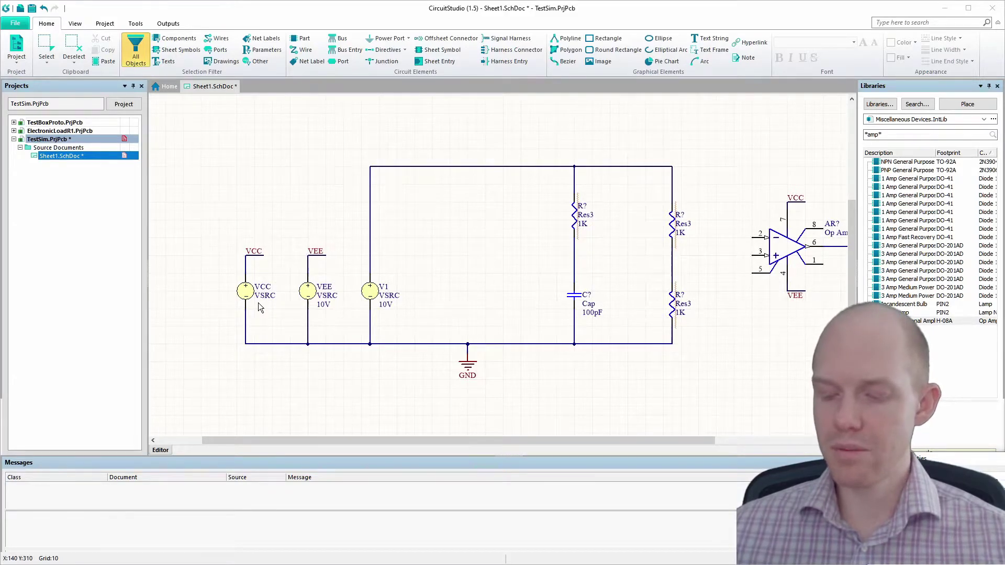
key("Return")
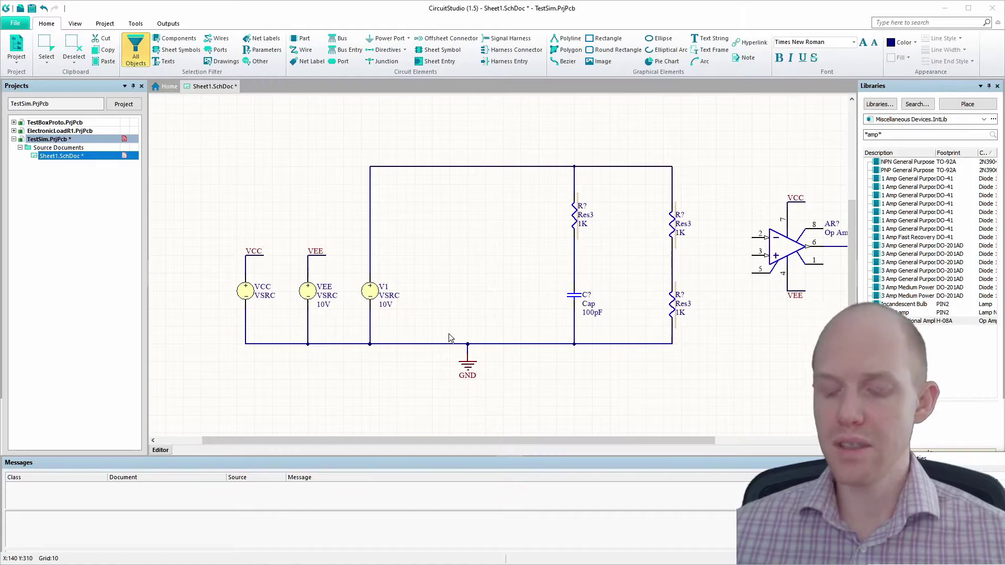
left_click(326, 307)
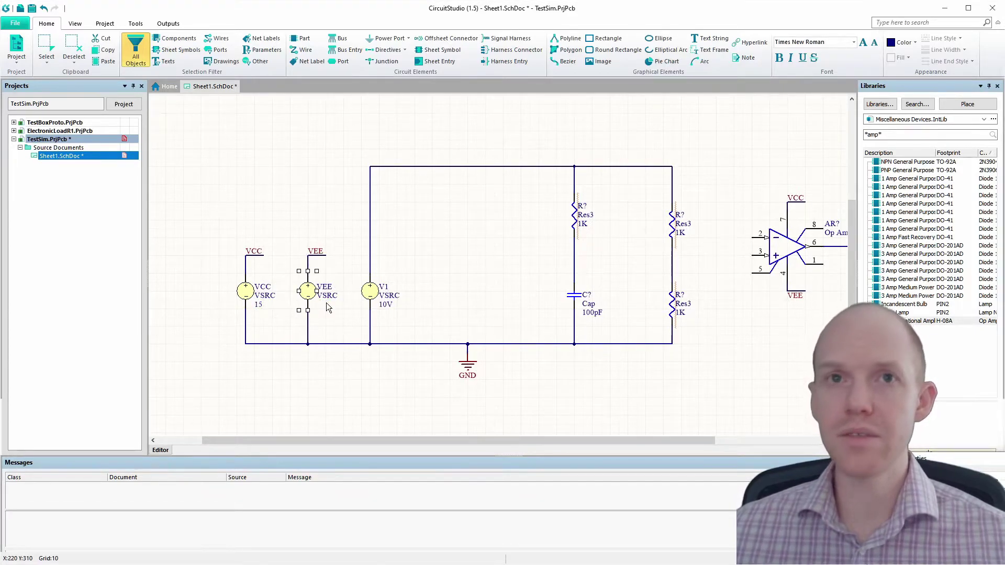
left_click(457, 248)
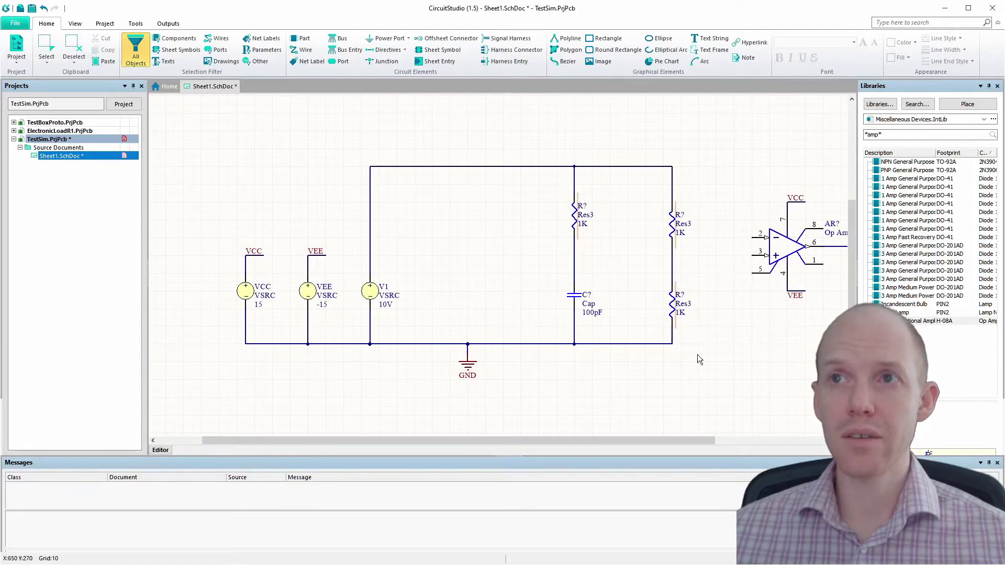
left_click_drag(613, 442, 692, 439)
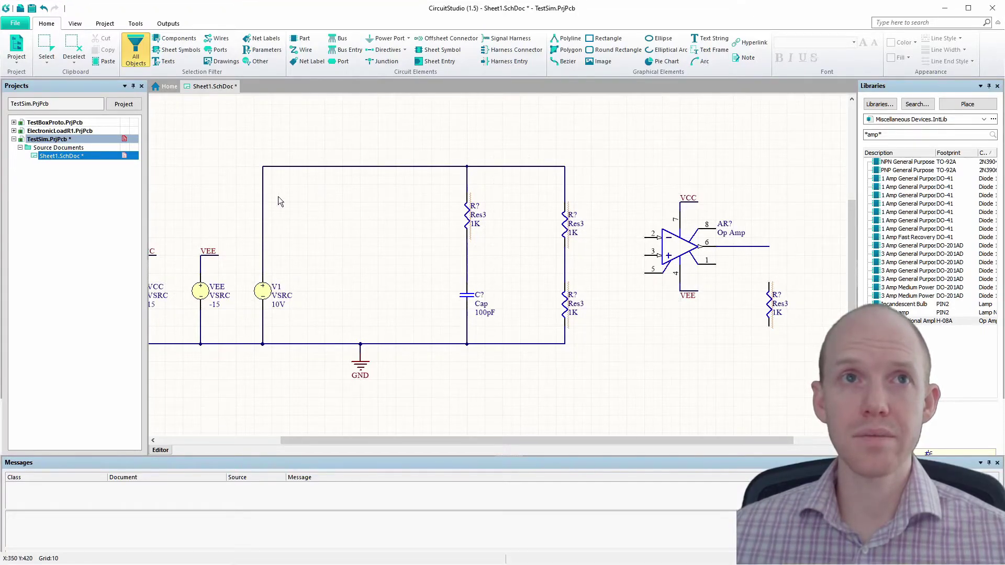
Save Sheet1.SchDoc under the new name Opamp, then save the TestSim.PrjPcb project.
right_click(55, 155)
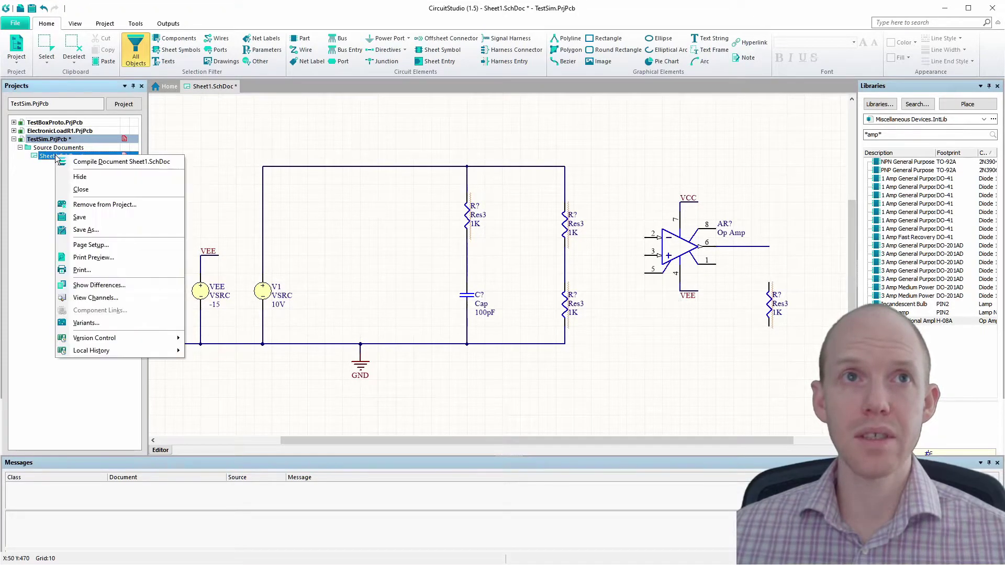
left_click(98, 231)
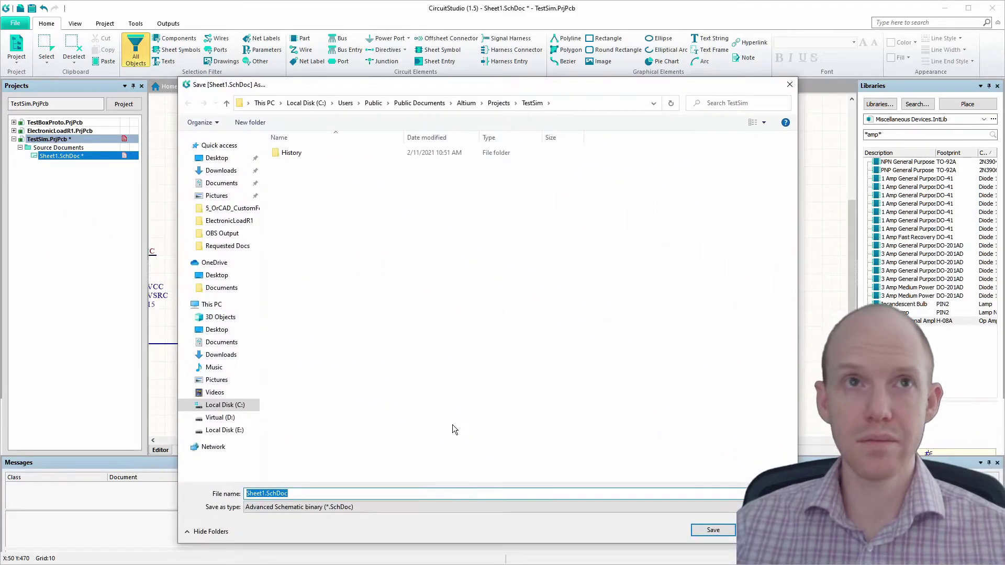
type("Normal")
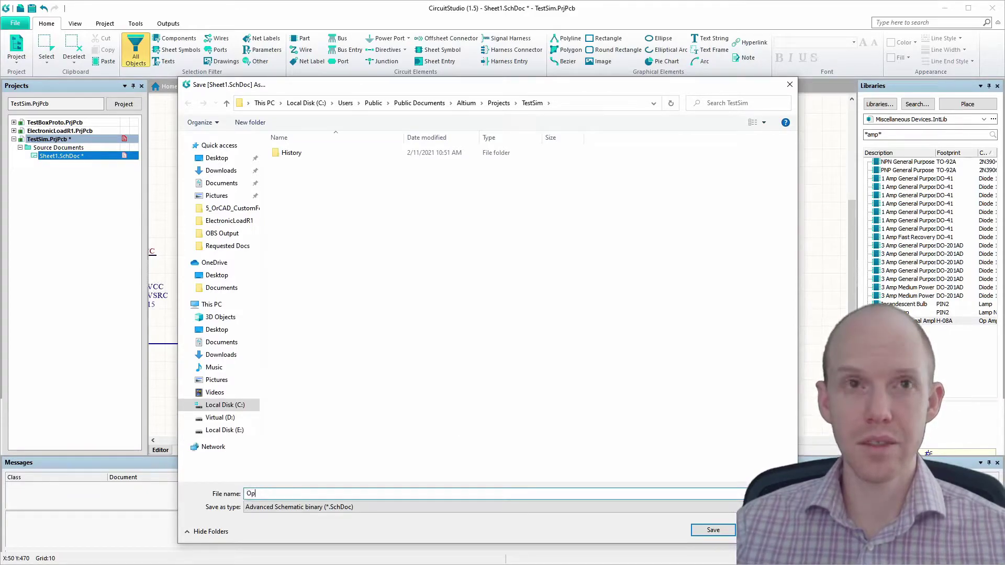
key("Return")
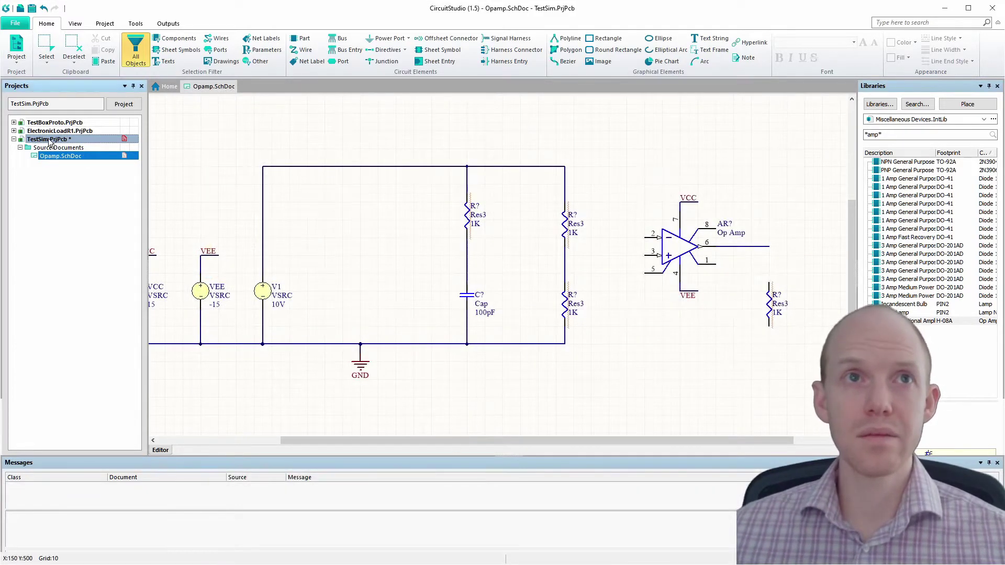
right_click(48, 139)
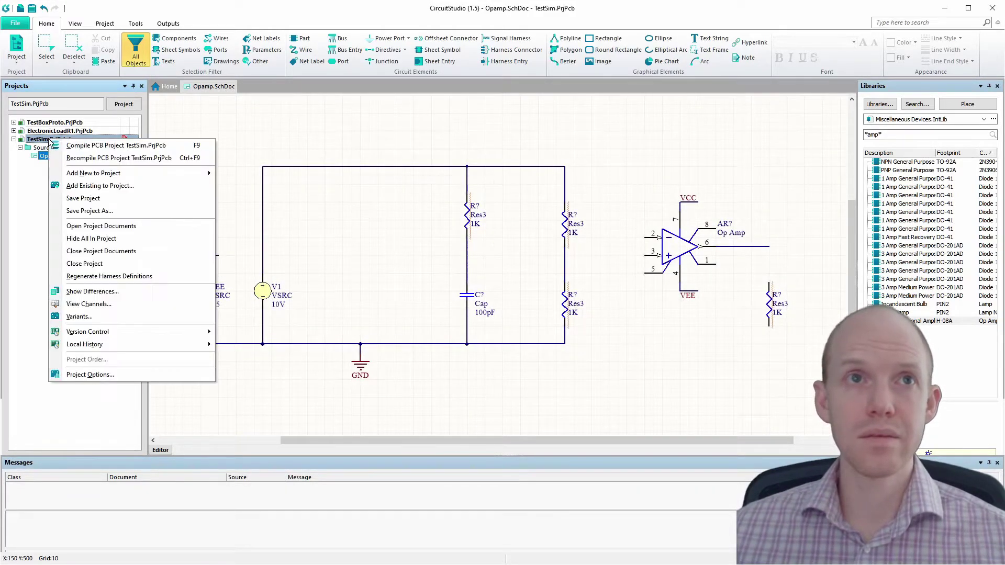
left_click(88, 199)
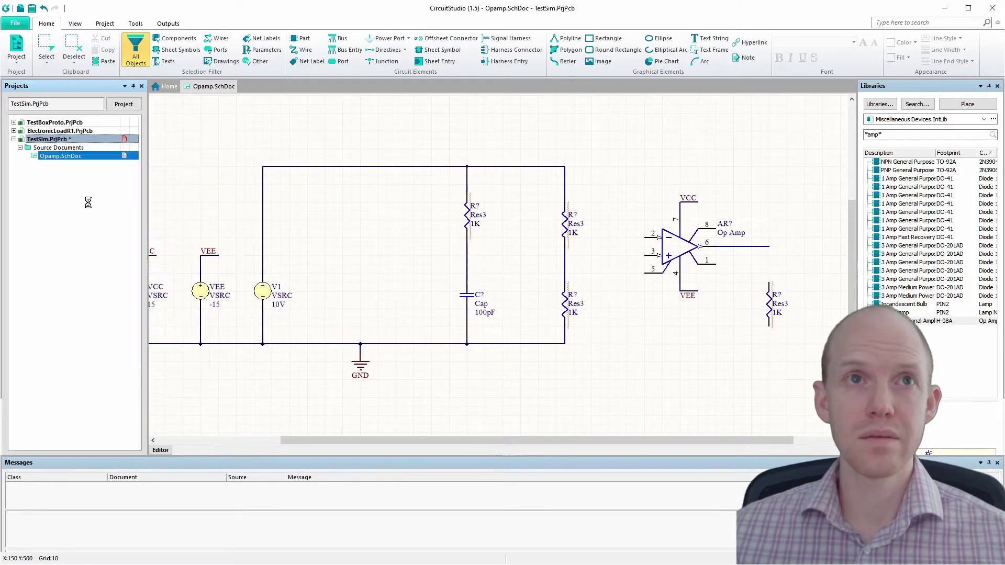
Designate the four resistors R1, R2, R3 and R4.
left_click(471, 206)
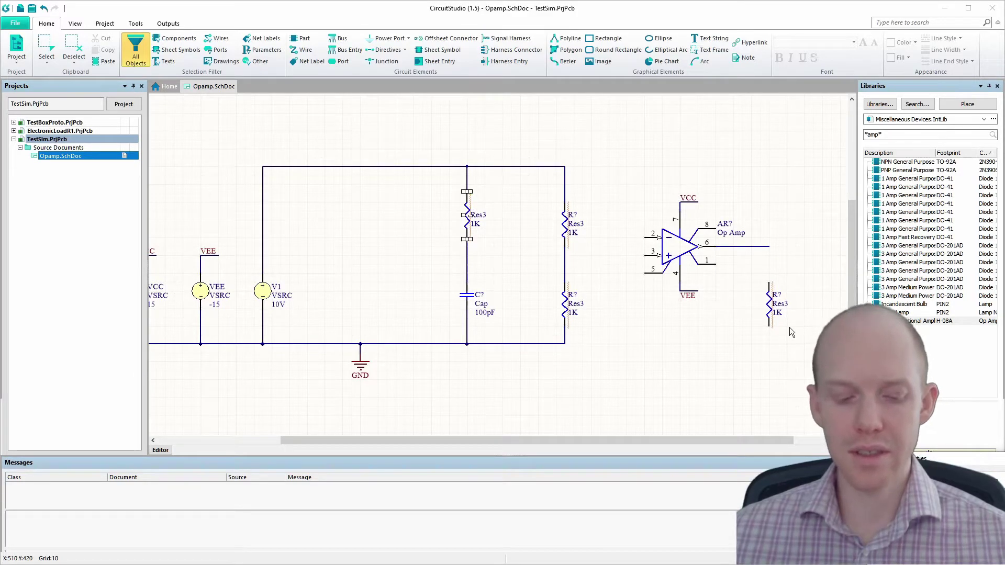
type("R1")
key("Return")
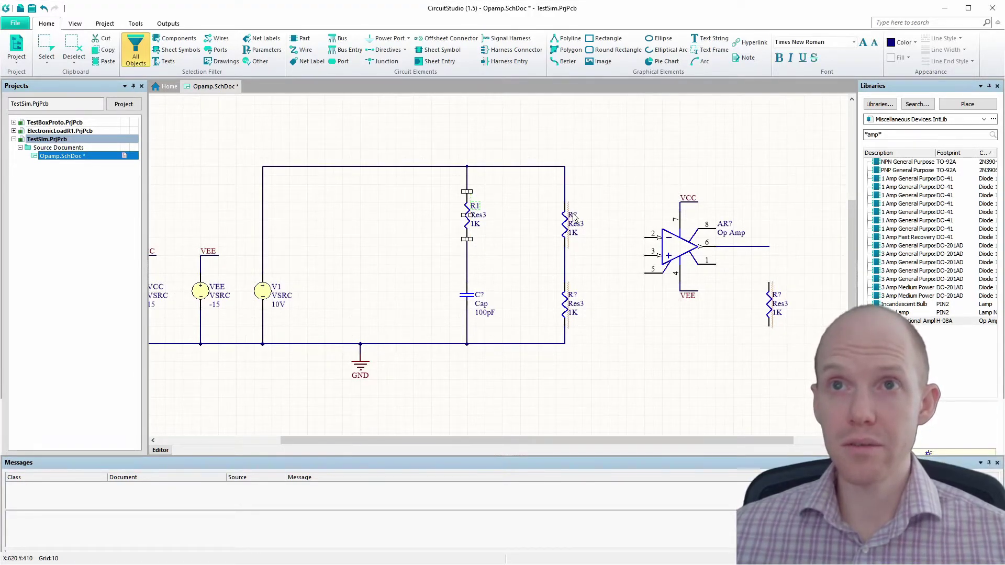
left_click(573, 213)
type("R2")
key("Return")
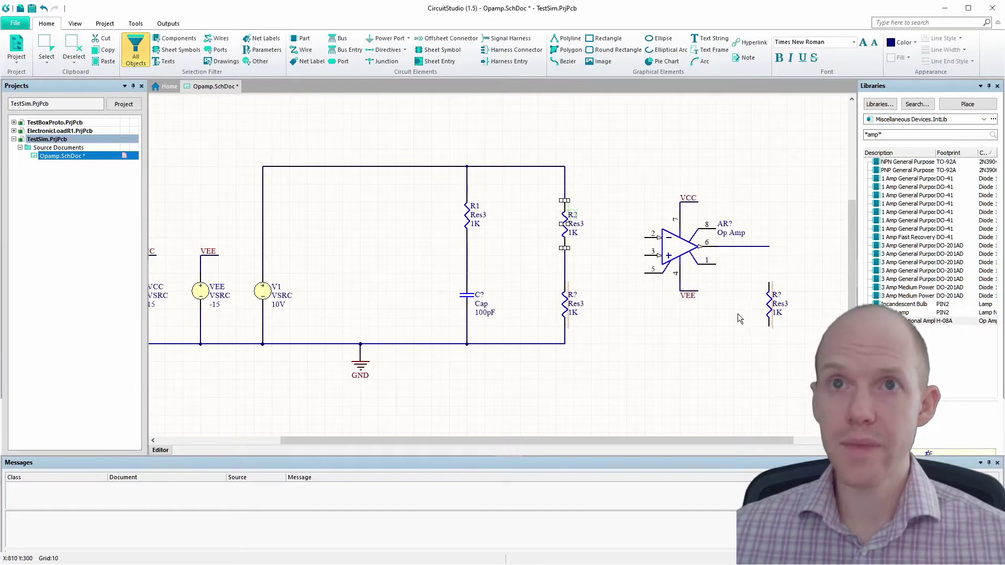
left_click(573, 295)
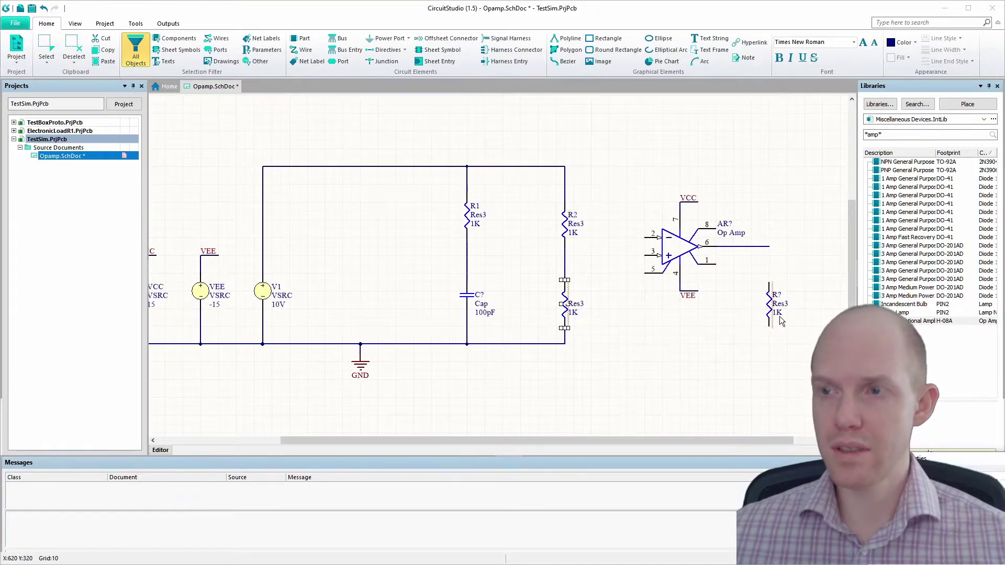
type("R3")
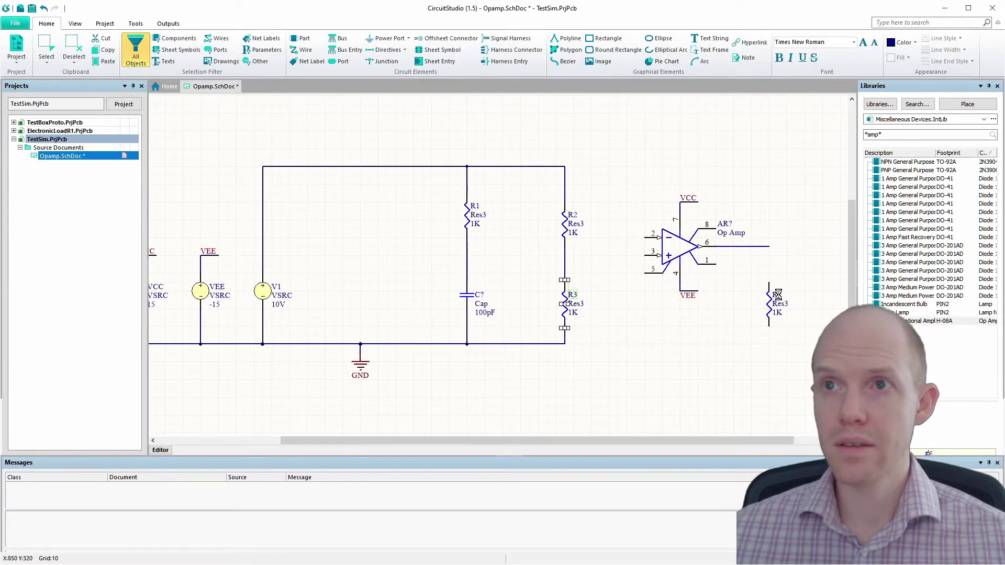
left_click(778, 295)
type("R4")
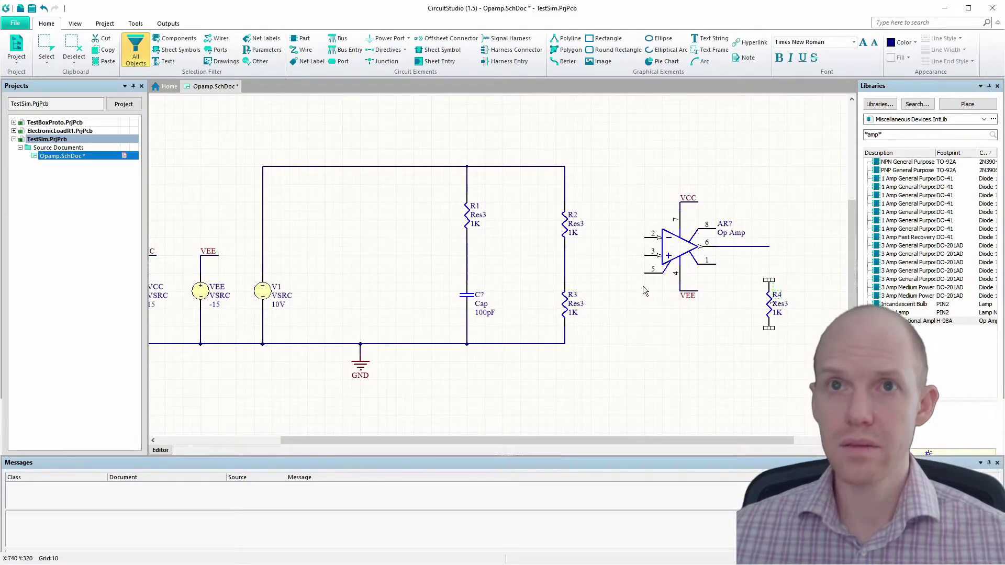
Designate the capacitor C1 and the op amp U1.
left_click(479, 295)
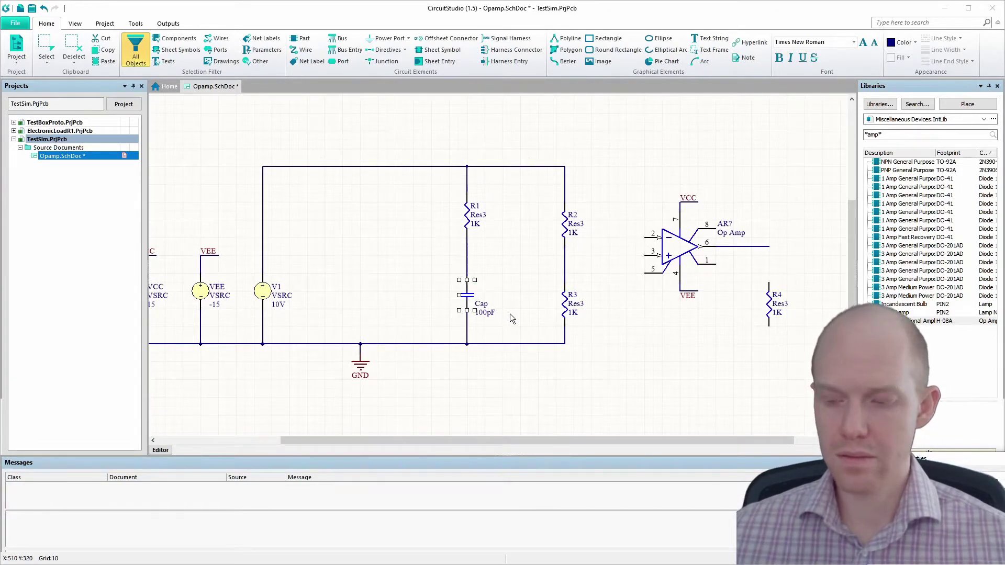
type("C1")
left_click(725, 224)
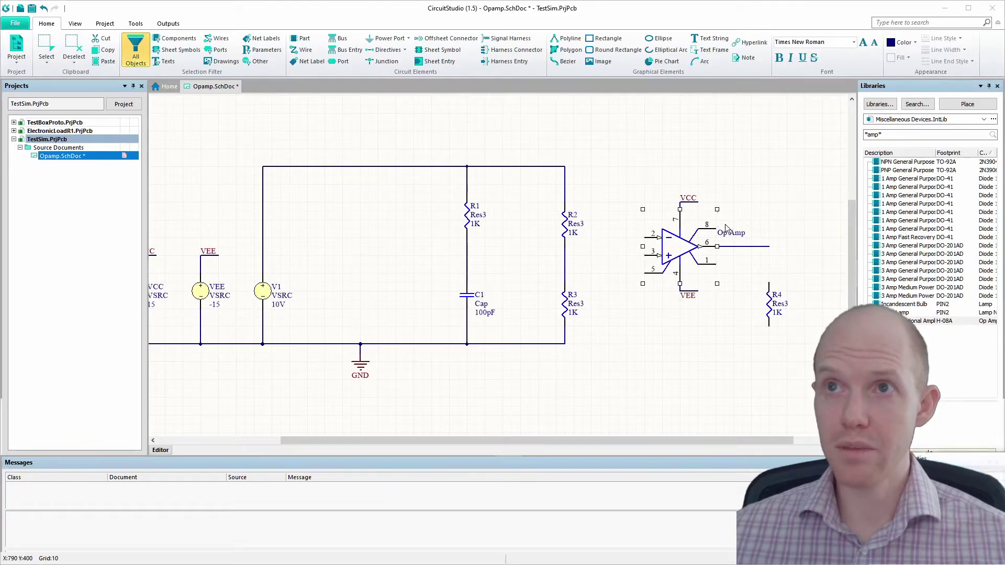
type("U1")
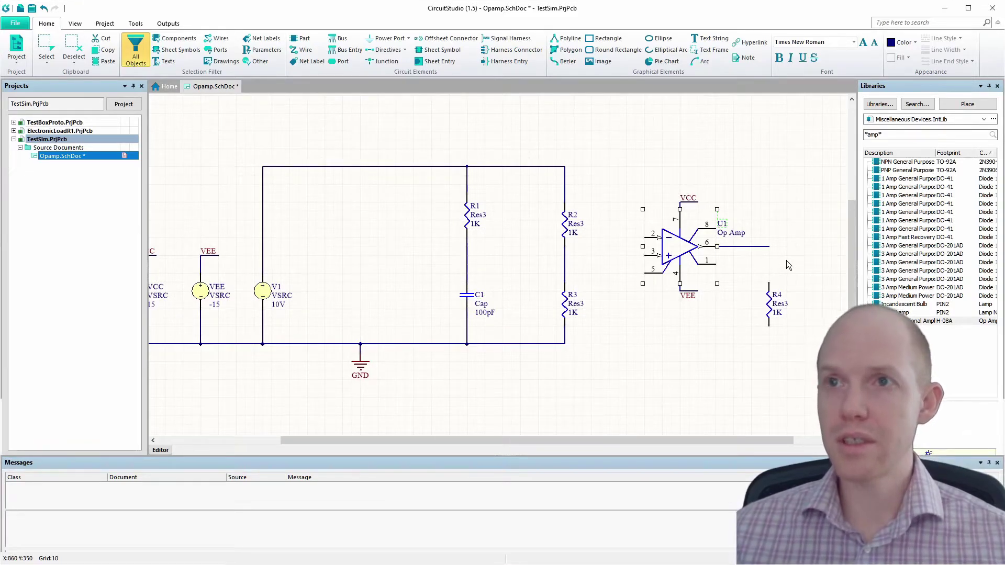
left_click(715, 332)
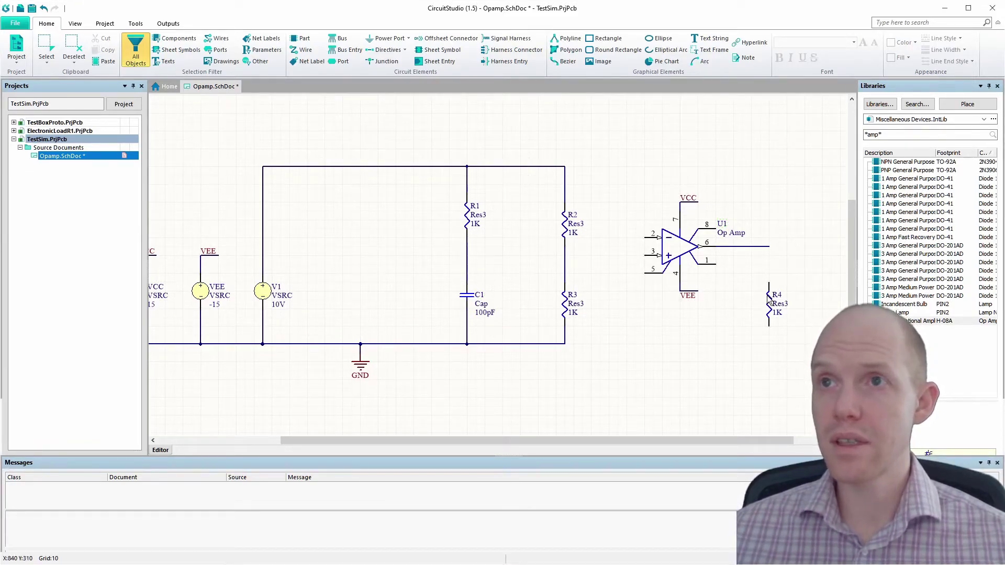
Wire op-amp output pin 6 to R4's top, and R4's bottom to the ground rail.
key("ctrl+w")
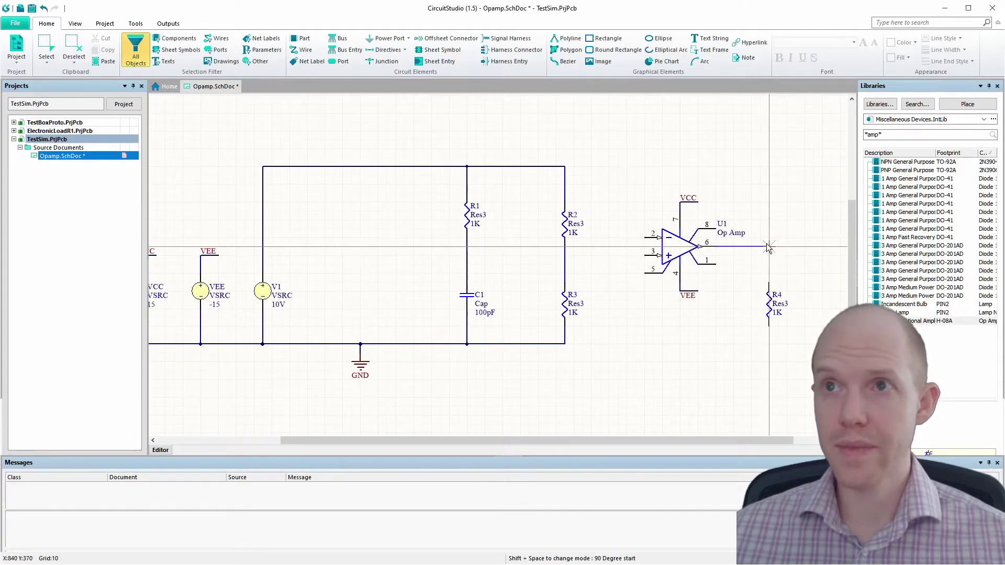
left_click(769, 285)
left_click(769, 326)
left_click(564, 344)
right_click_drag(564, 344, 538, 371)
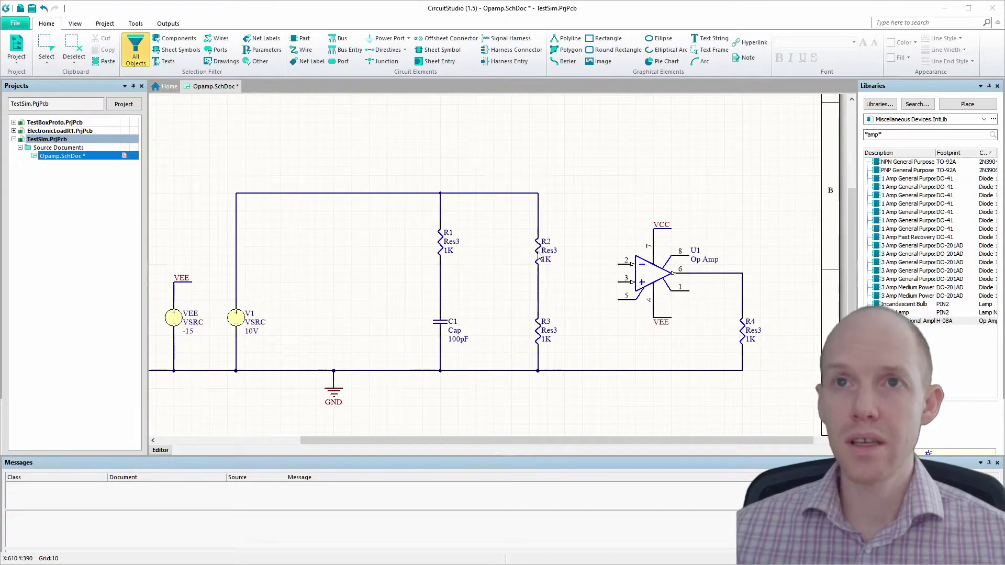
Keep the op-amp in place and nudge R2 and R1 slightly up their wires.
key("ctrl+w")
key("Escape")
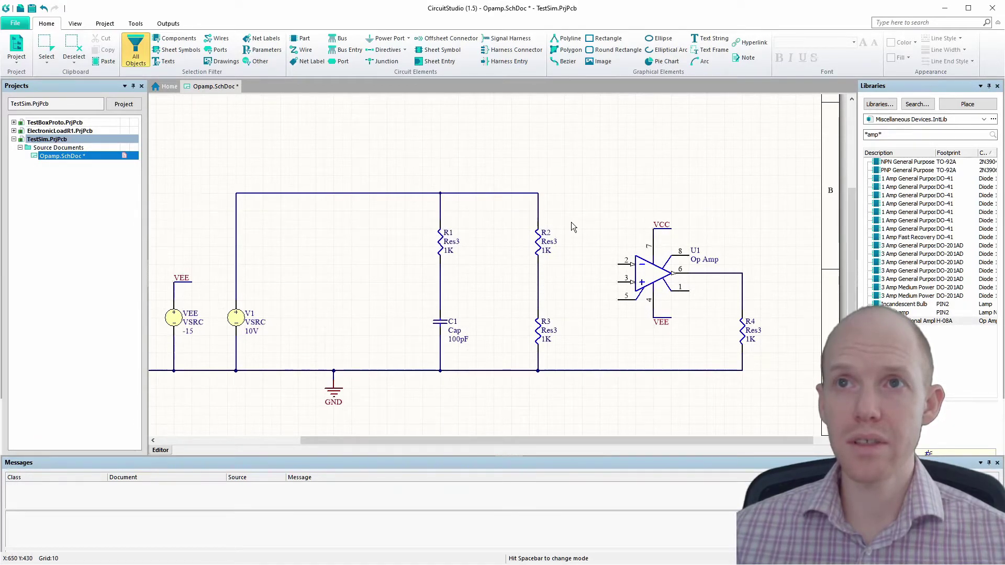
left_click(645, 274)
left_click_drag(617, 267, 616, 268)
left_click(617, 193)
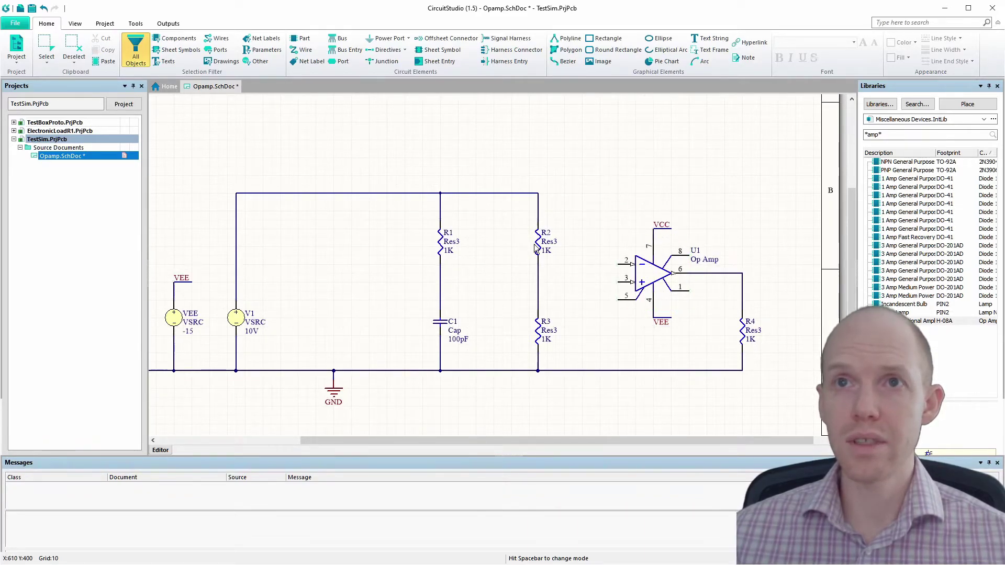
left_click_drag(534, 244, 534, 236)
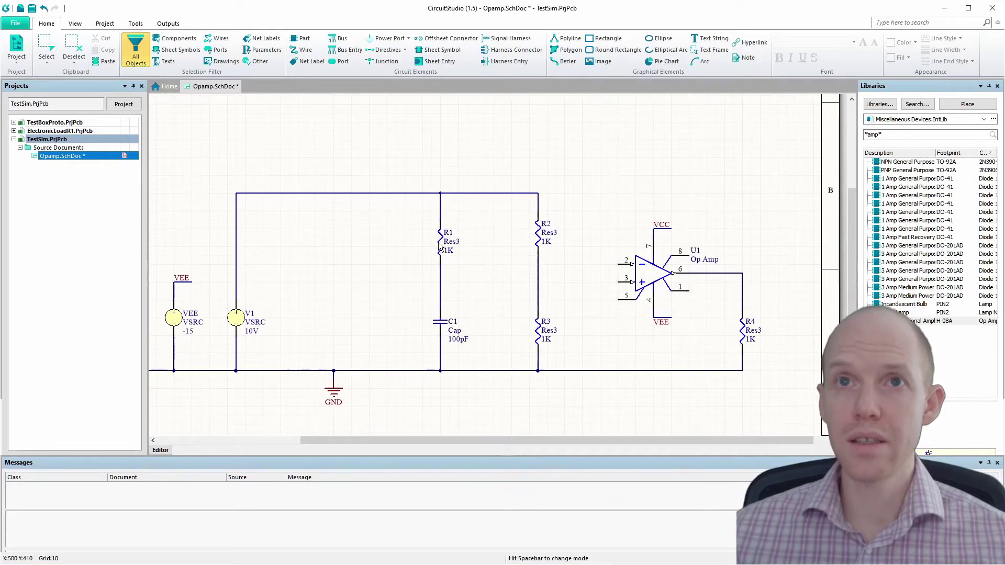
left_click_drag(442, 242, 441, 232)
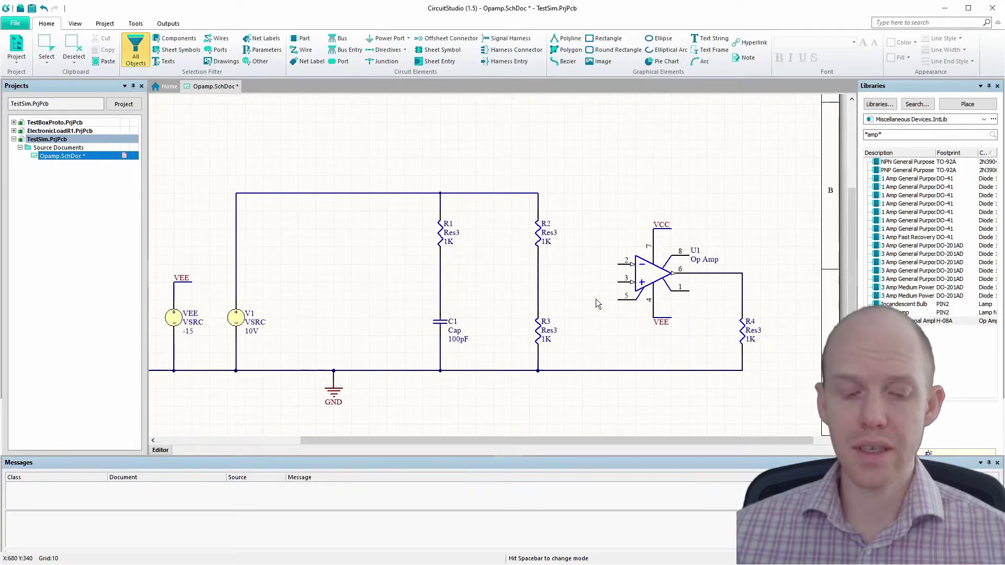
Wire op-amp pin 3 to the R1–C1 node and pin 2 to R2's vertical wire.
key("ctrl+w")
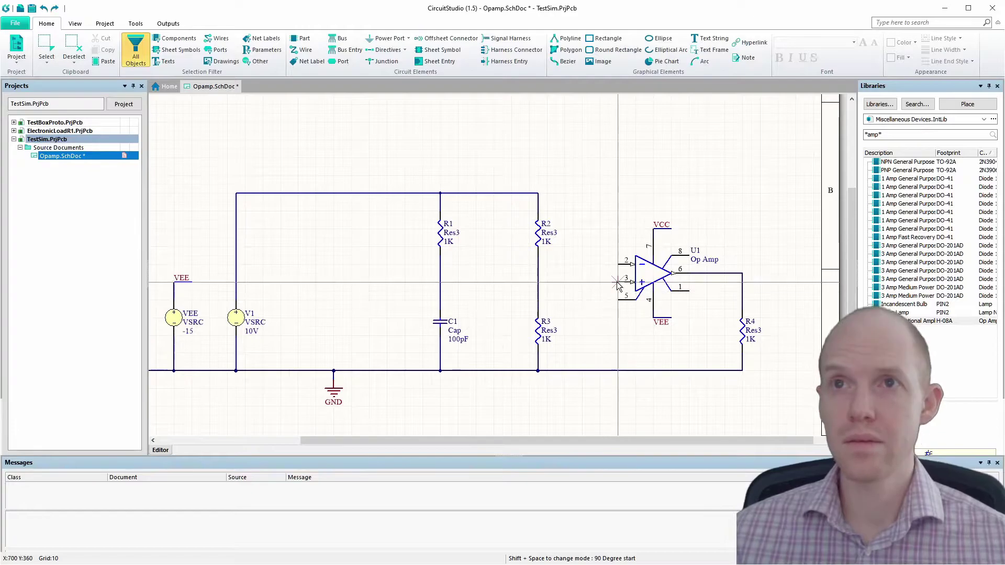
left_click(618, 283)
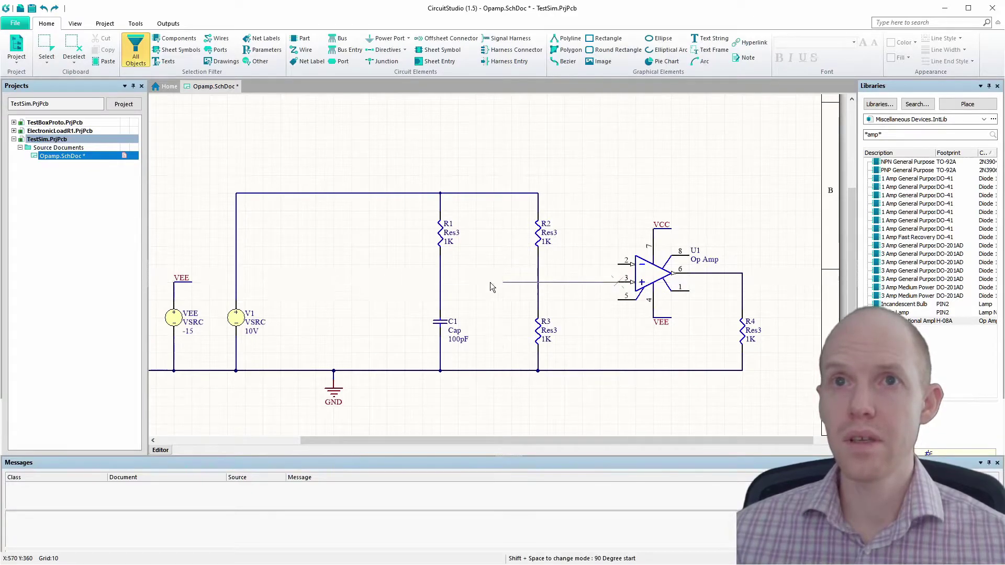
left_click(441, 282)
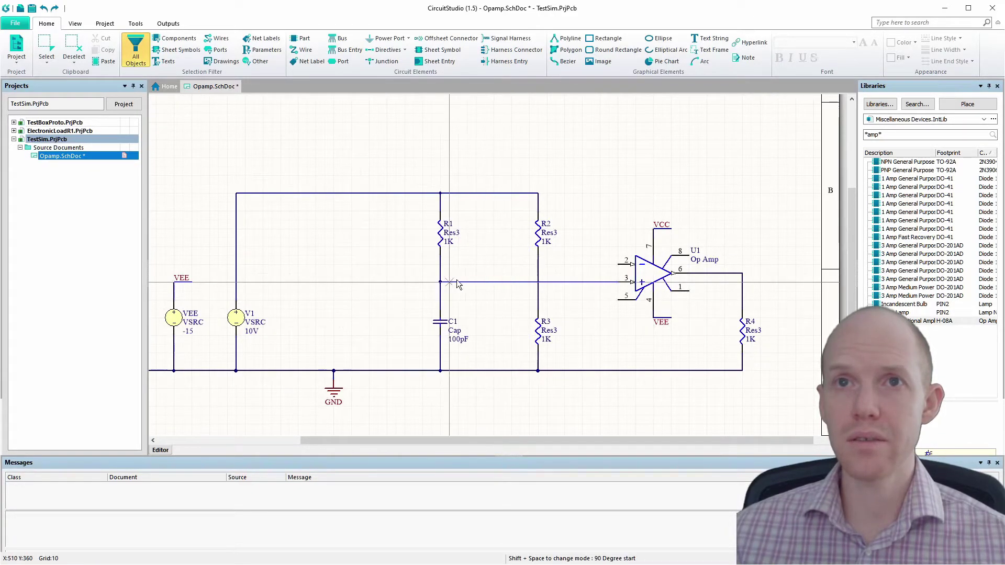
left_click(618, 265)
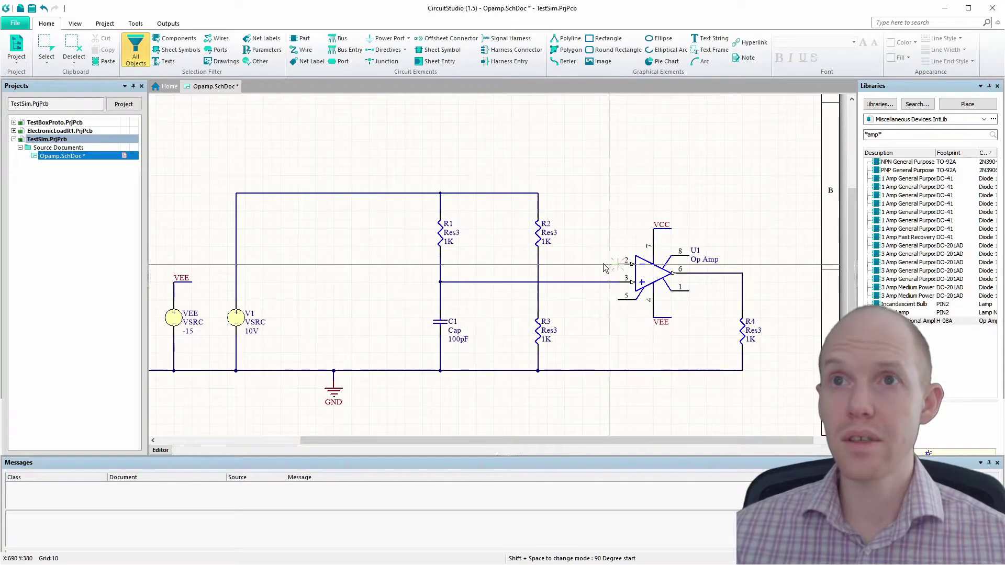
left_click(539, 266)
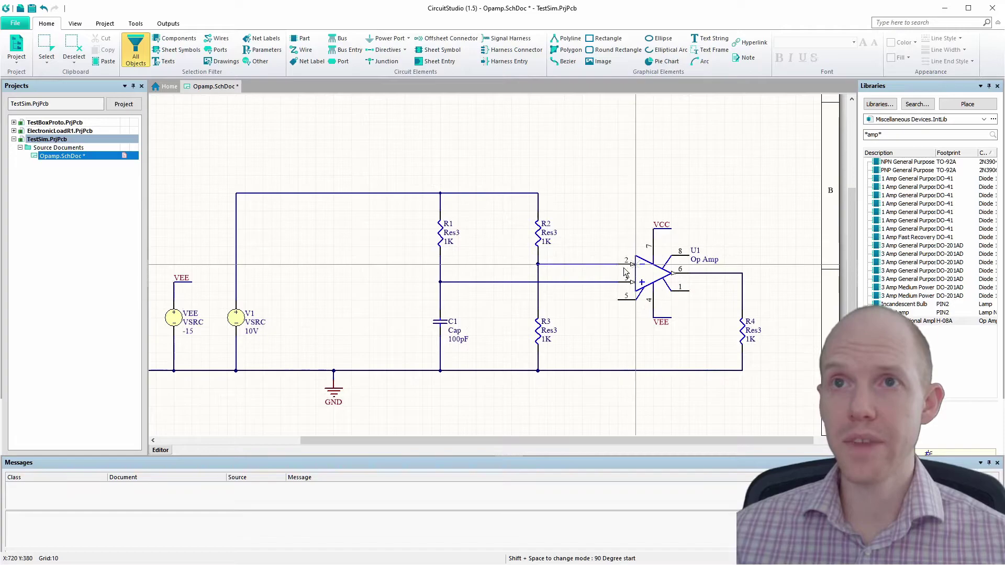
key("Escape")
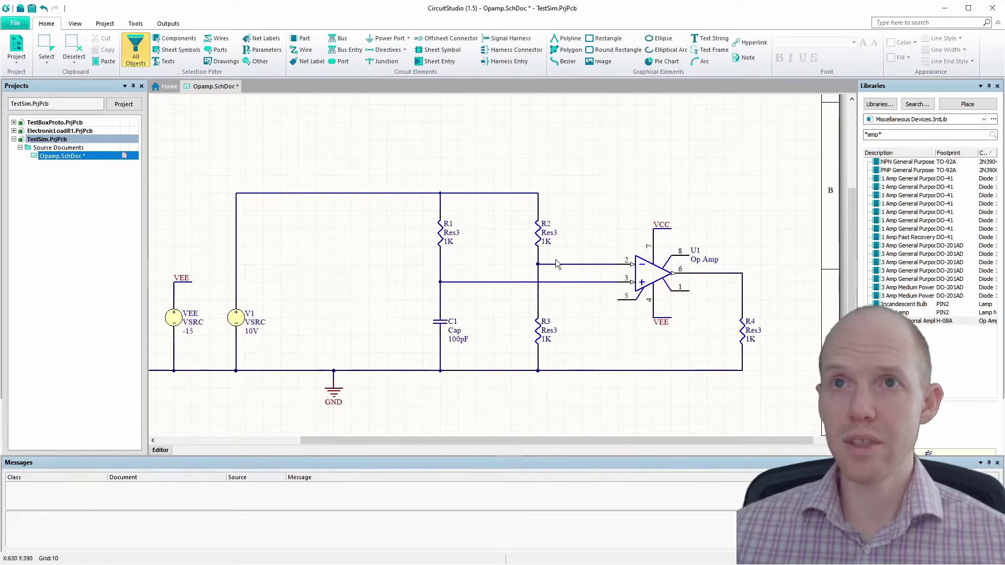
Set C1's value to 1u and save with Ctrl+S so the project compiles.
double_click(456, 346)
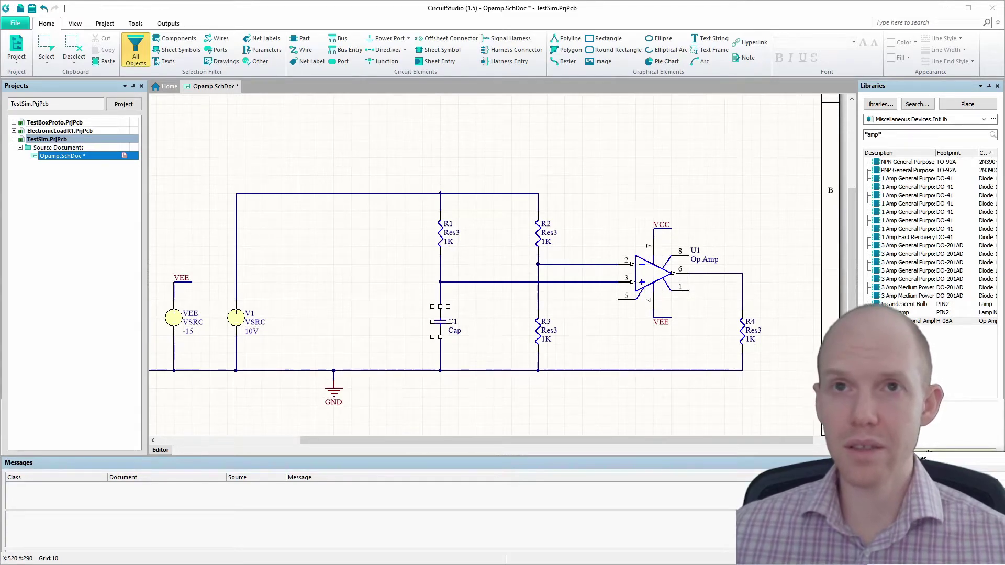
key("Return")
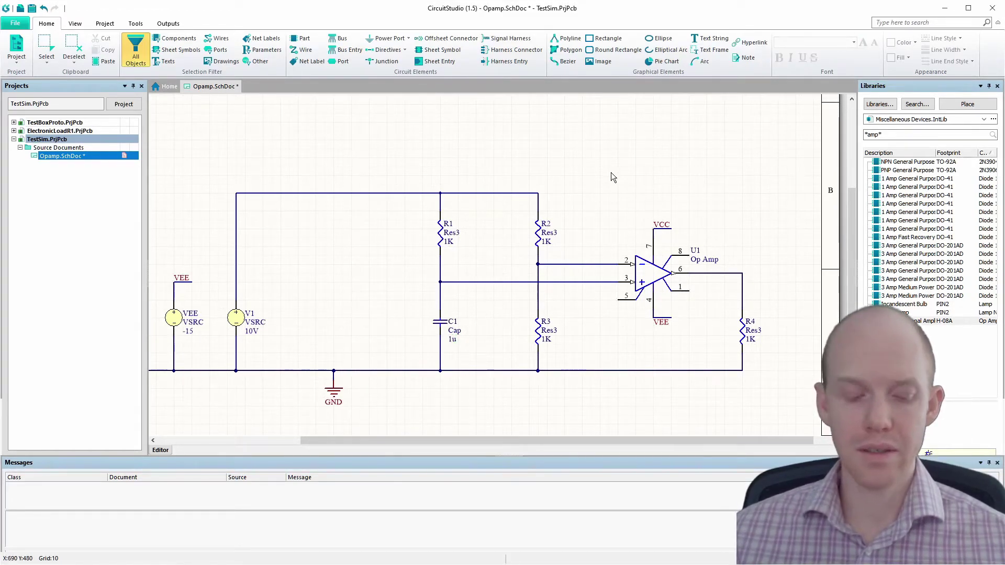
key("ctrl+s")
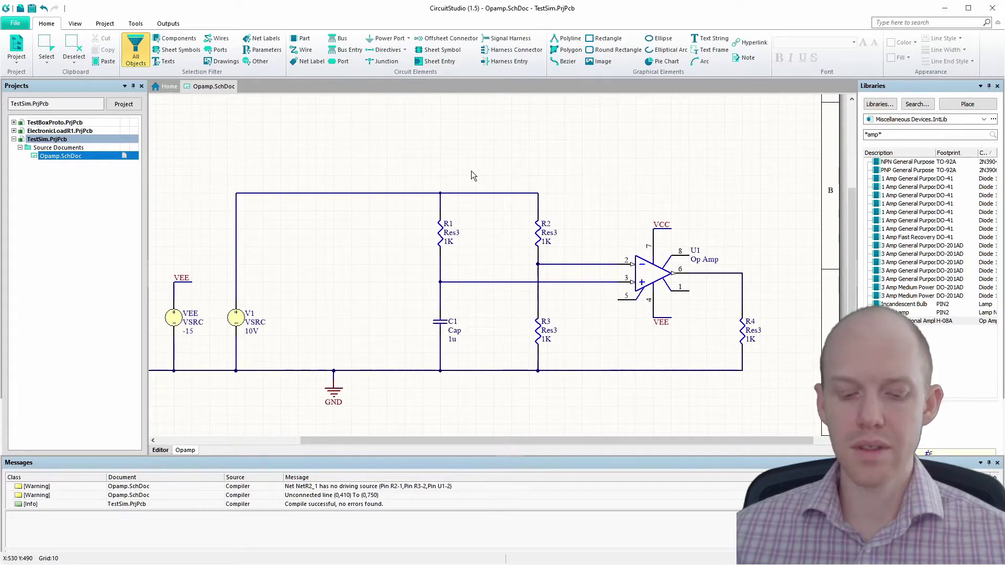
Place net labels on the top supply wire and the op-amp's pin 2 and pin 3 wires.
key("p")
key("n")
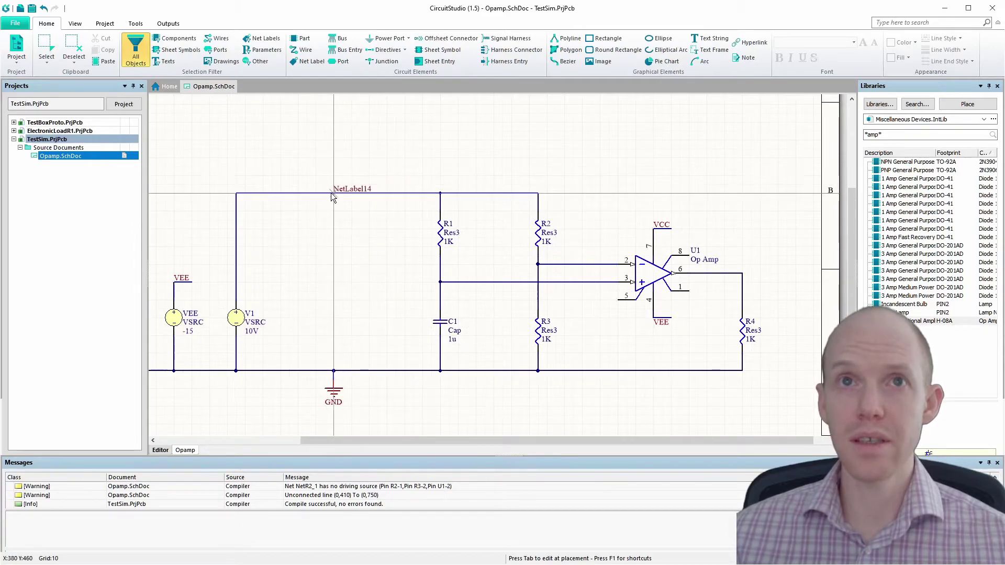
left_click(333, 194)
left_click(573, 263)
left_click(574, 283)
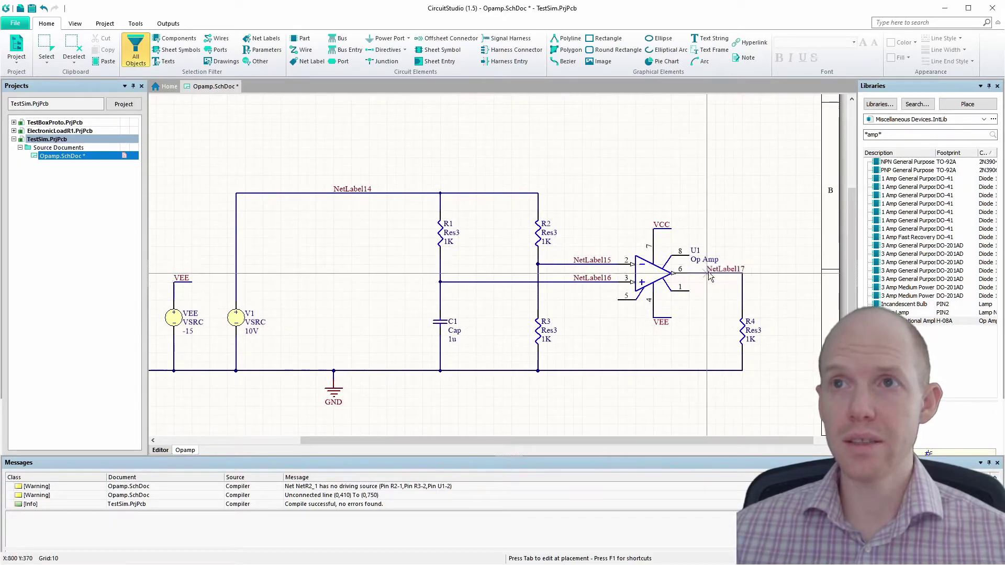
Label the op-amp output wire, then rename the top wire's label to SRC.
left_click(708, 274)
key("Escape")
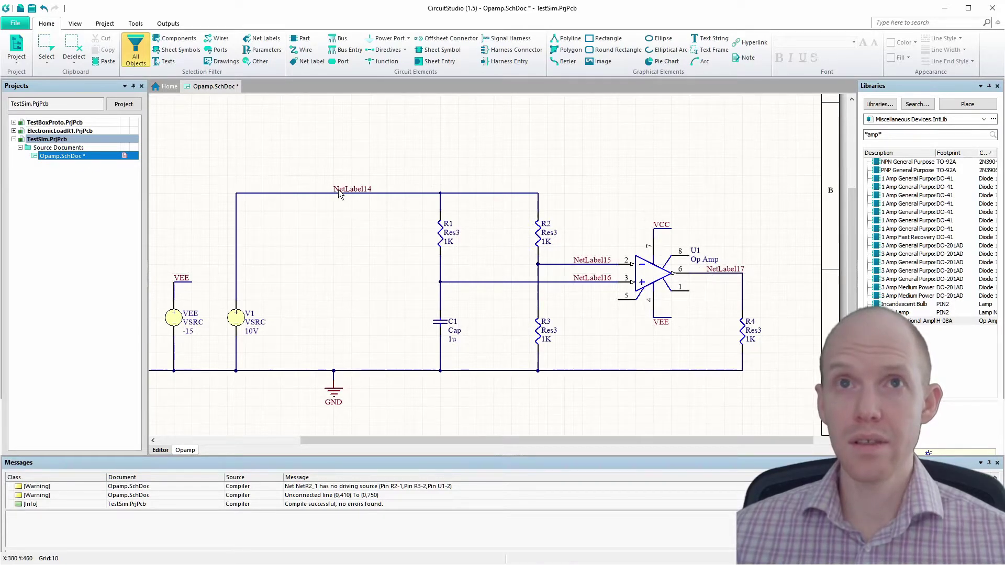
left_click(354, 190)
key("Delete")
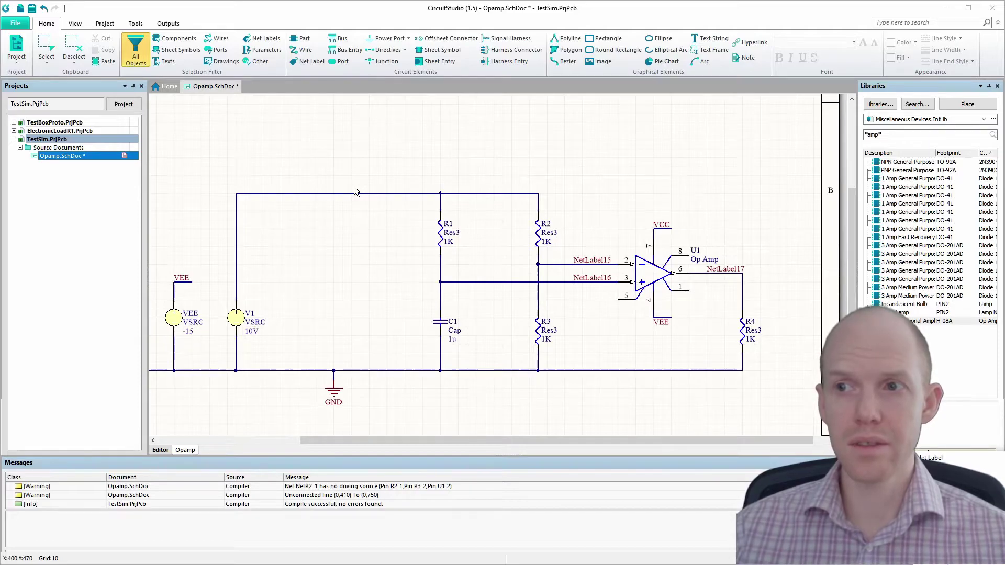
key("ctrl+z")
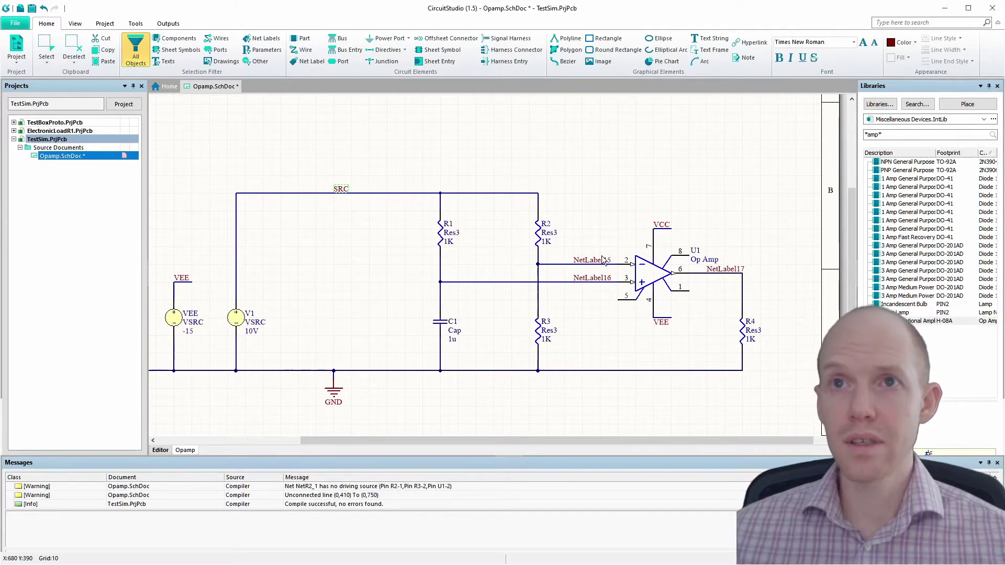
Rename the pin 2 and pin 3 input labels to IN_N and IN_P.
key("Delete")
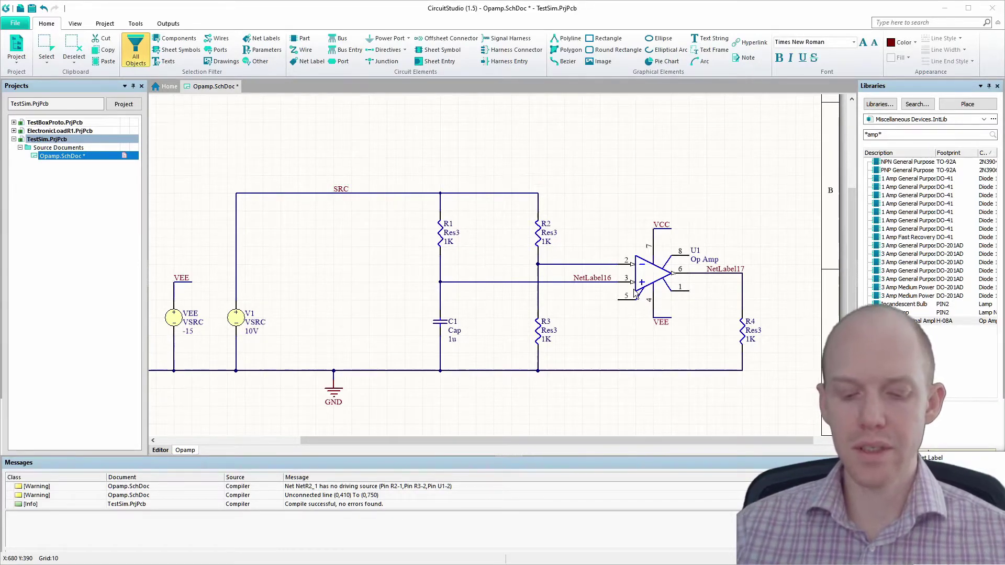
key("ctrl+z")
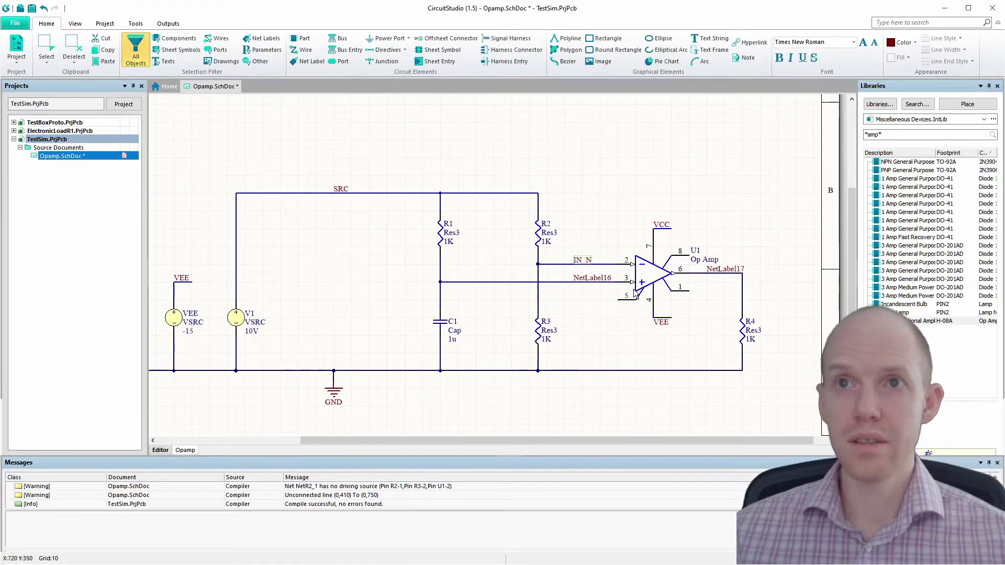
left_click(593, 279)
key("Delete")
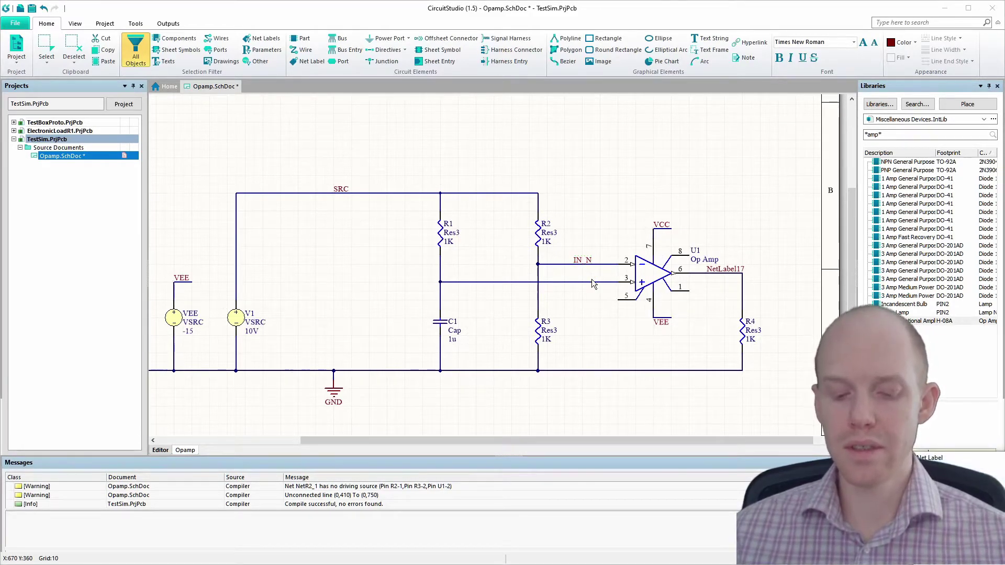
key("ctrl+z")
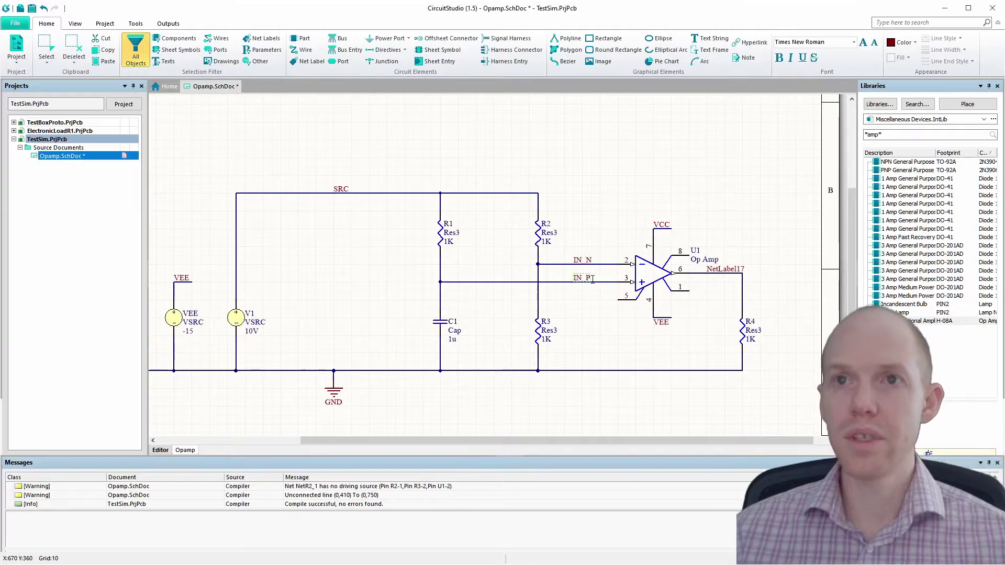
Rename the output wire's net label to OUT.
left_click(725, 269)
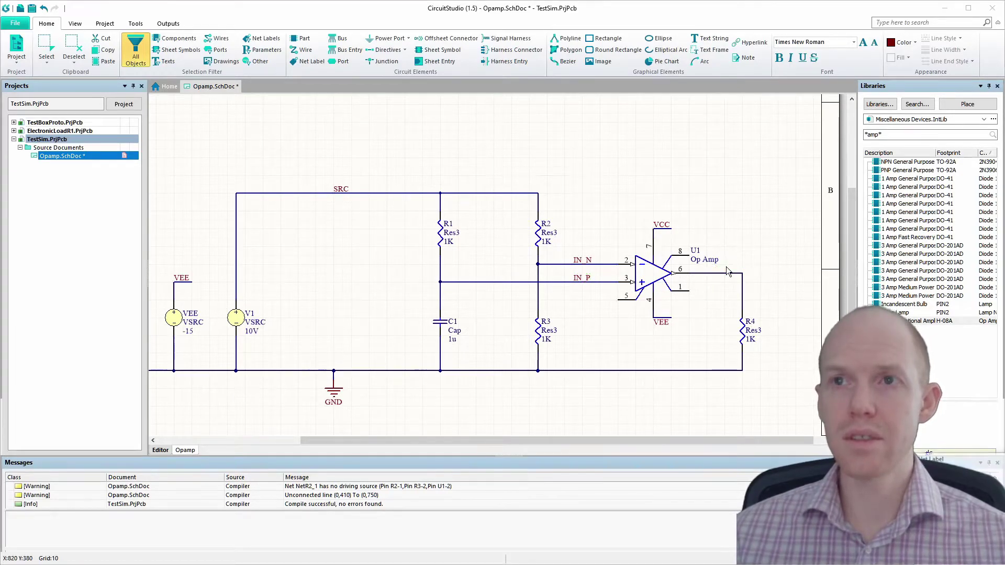
type("OUT")
key("Return")
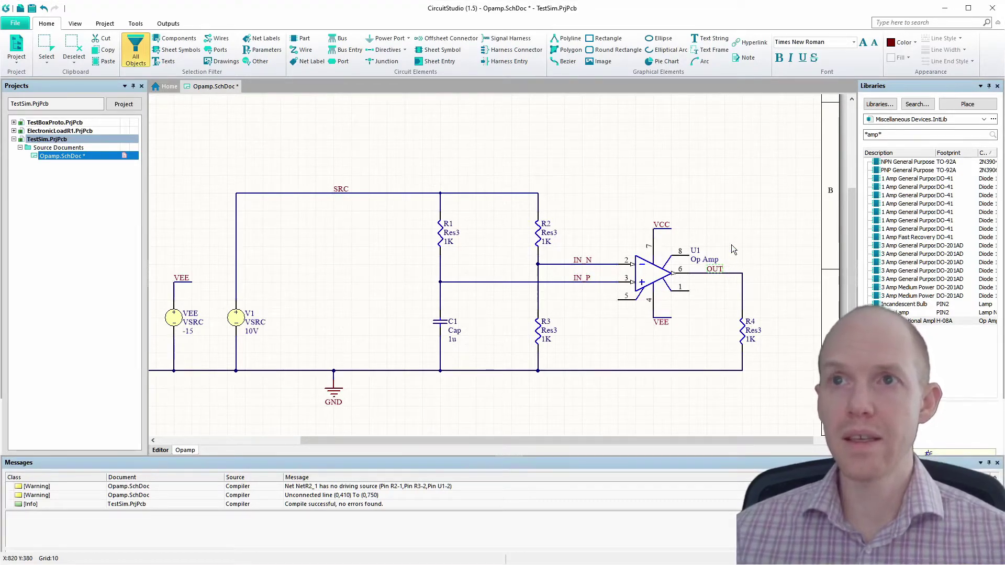
left_click(733, 200)
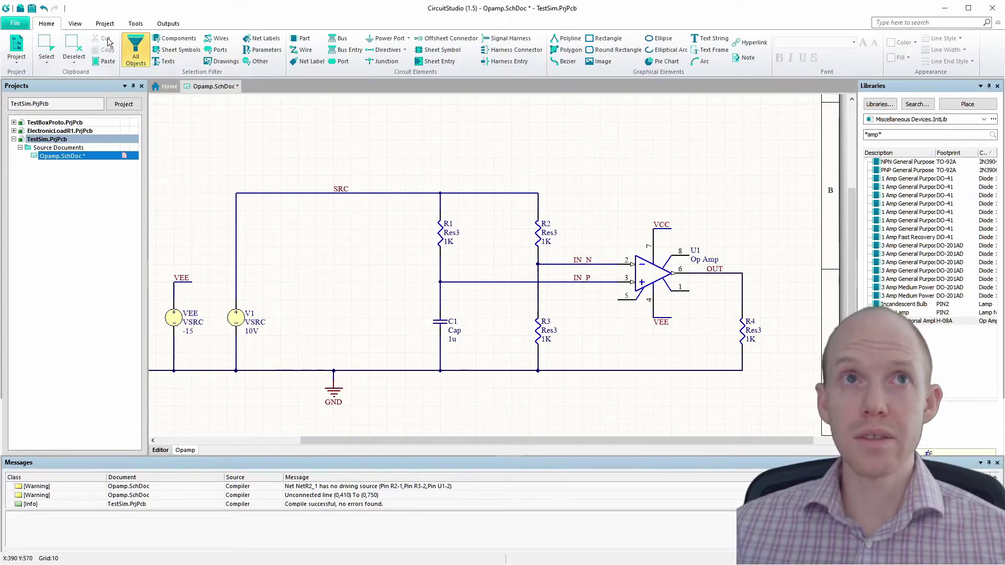
Open the XSPICE Analyses Setup and move IN_N, IN_P and OUT into Active Signals.
left_click(135, 25)
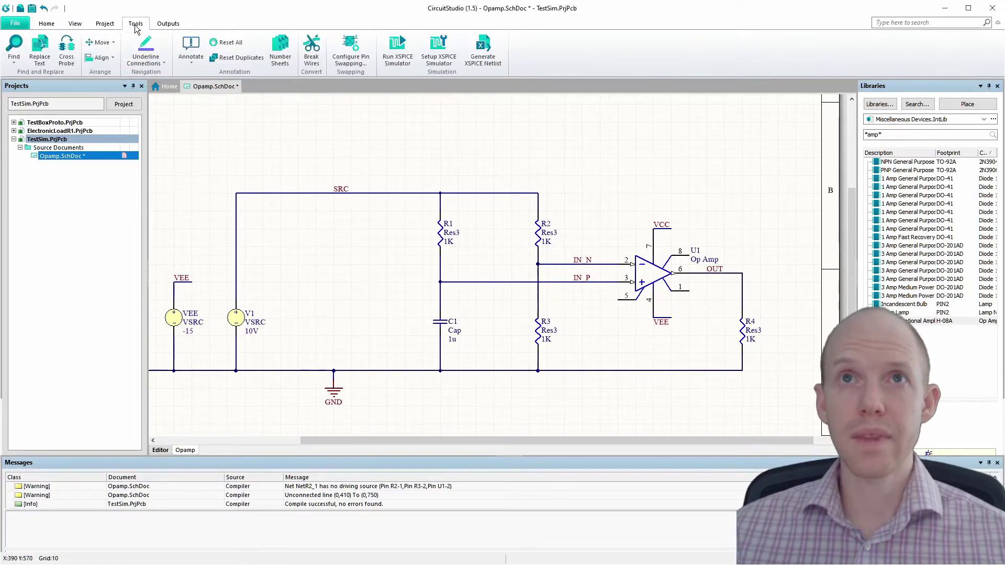
left_click(440, 49)
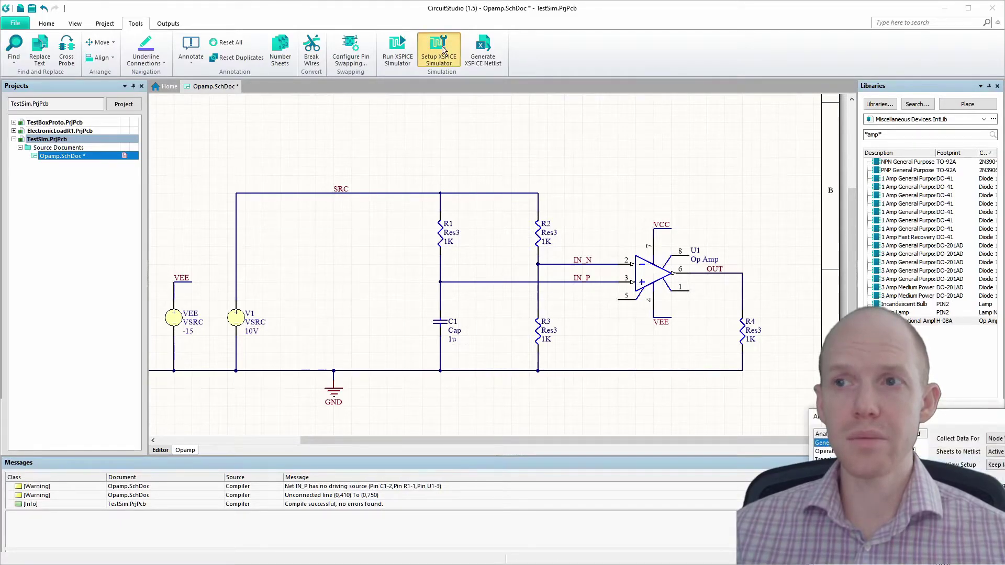
left_click_drag(984, 416, 348, 111)
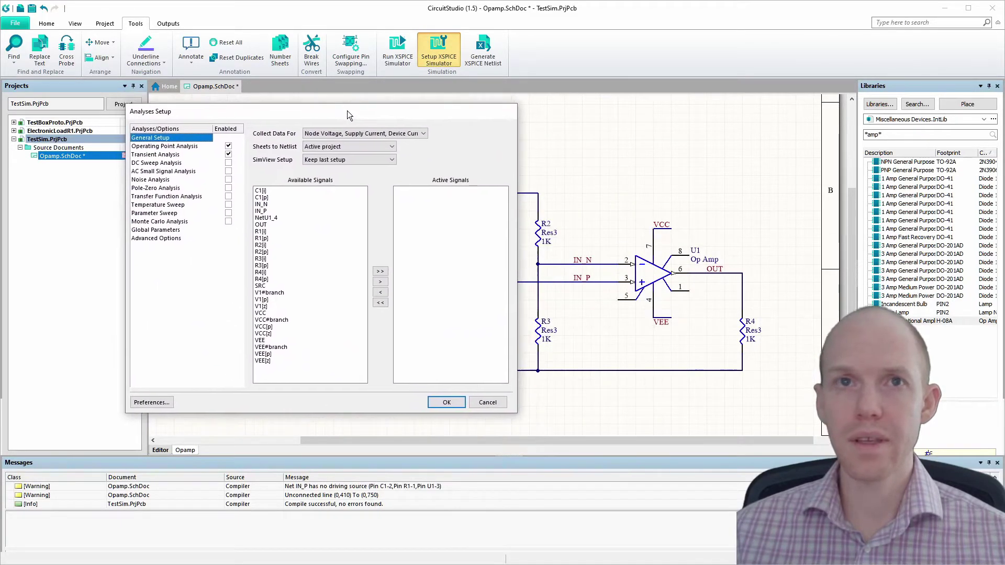
left_click(258, 205)
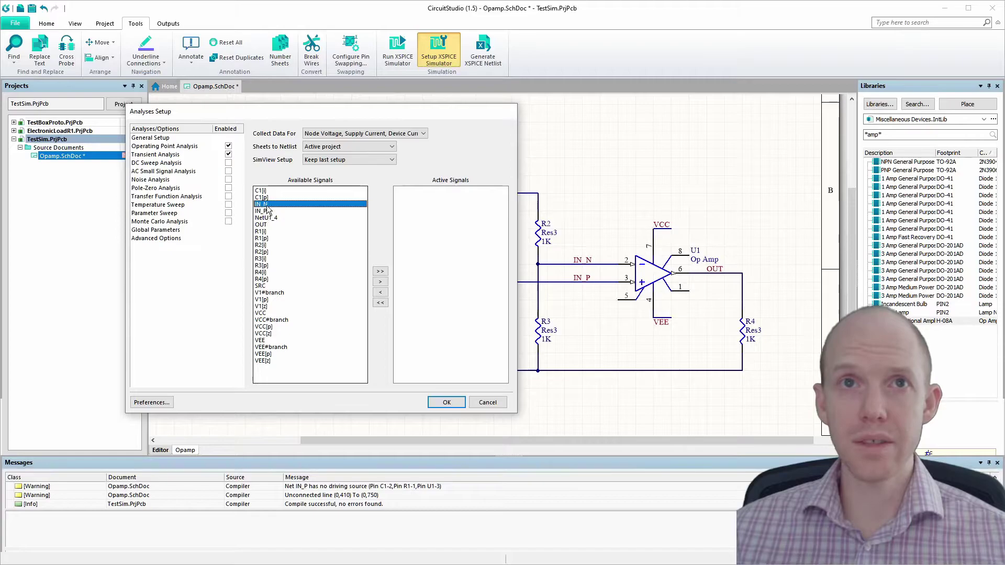
left_click(380, 282)
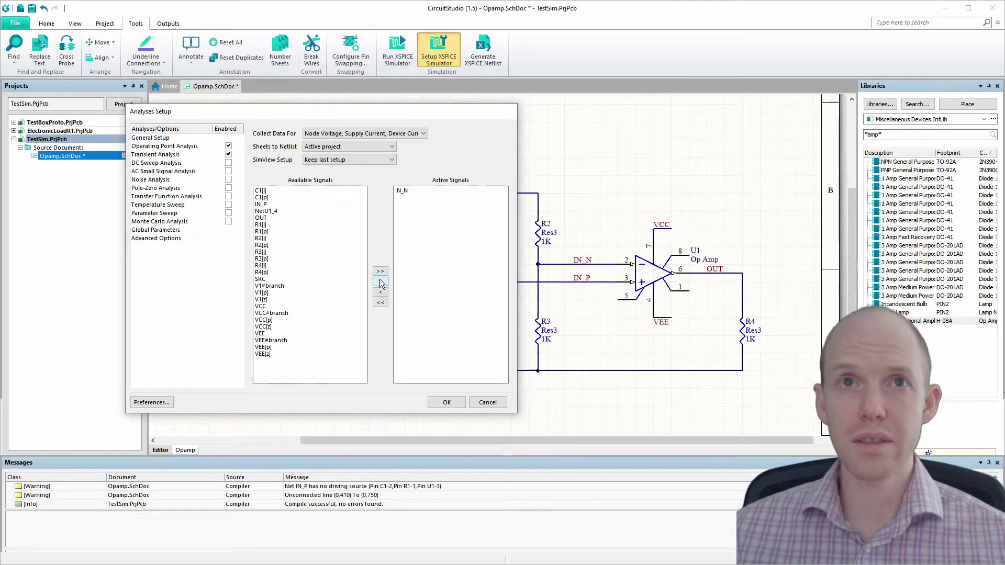
left_click(272, 206)
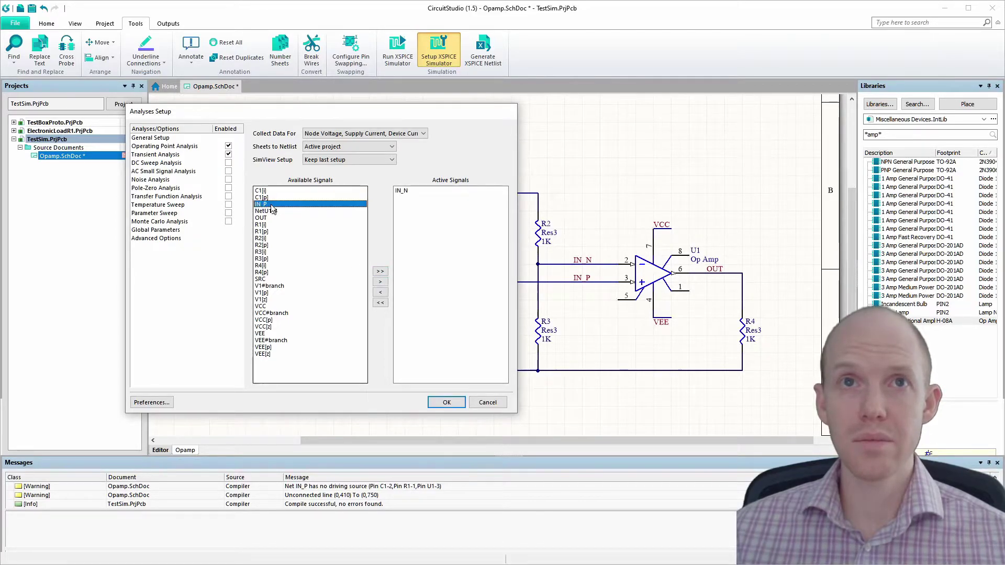
left_click(381, 282)
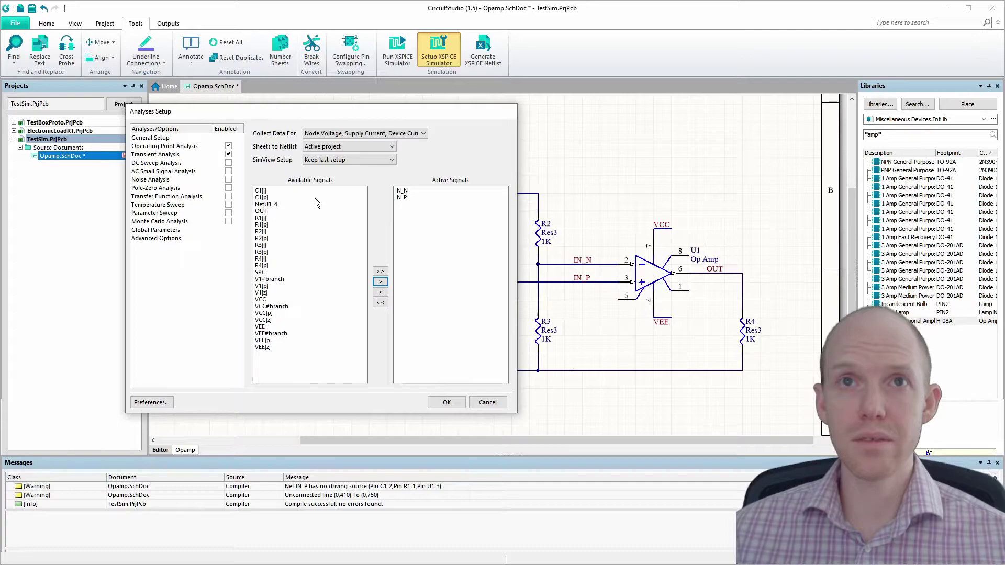
left_click(269, 211)
left_click(382, 284)
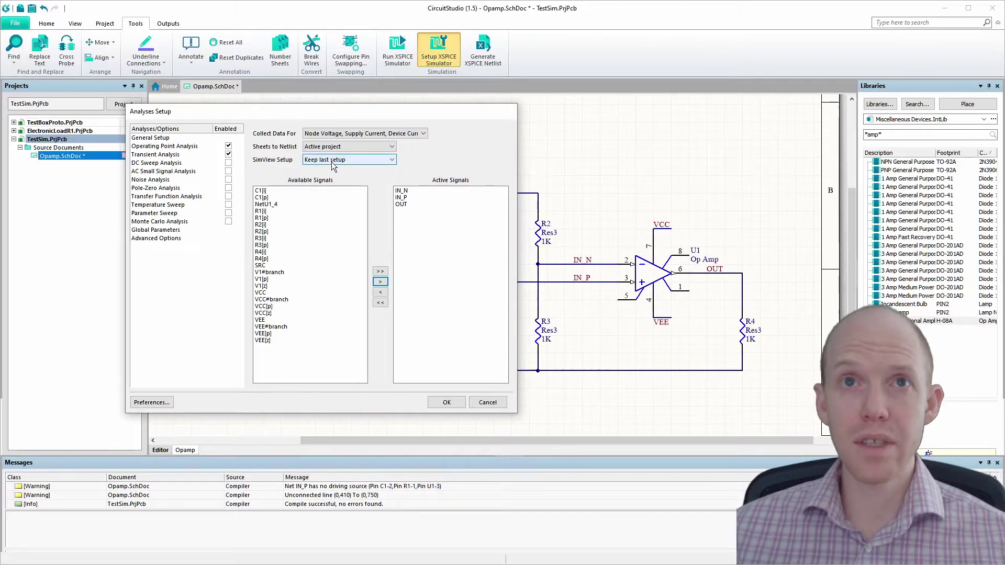
Show active signals after simulation, netlisting the active project with default data collection.
left_click(383, 162)
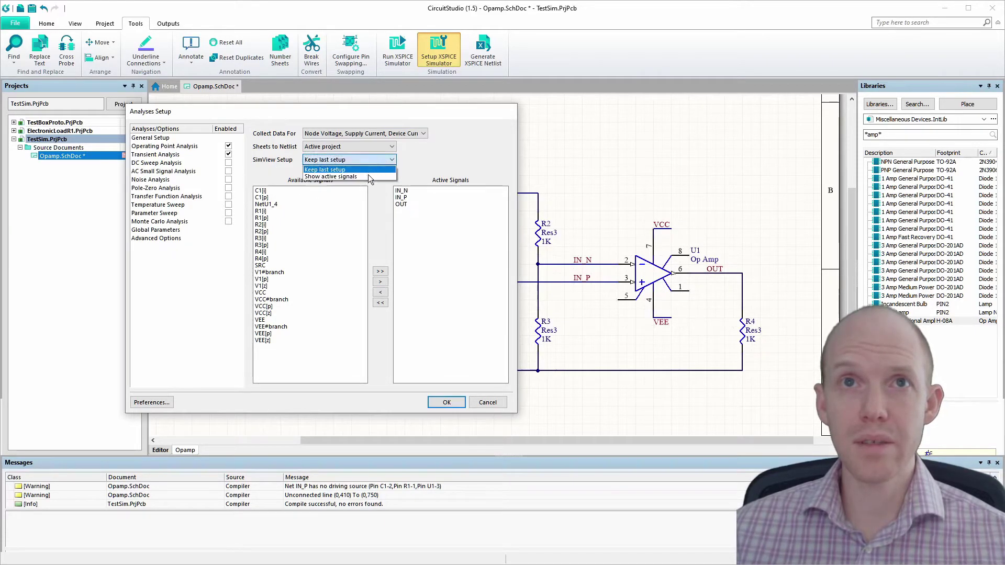
left_click(341, 177)
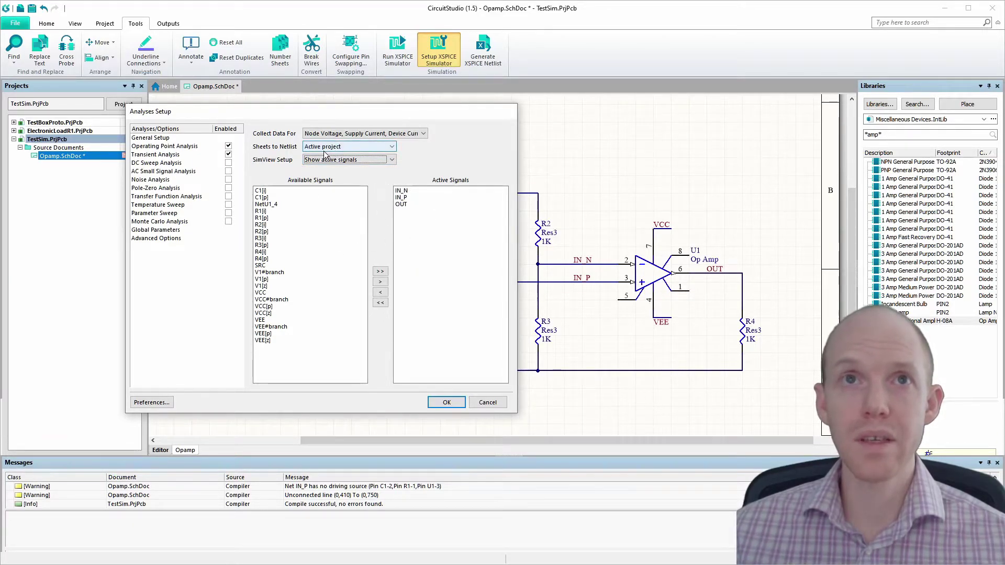
left_click(373, 147)
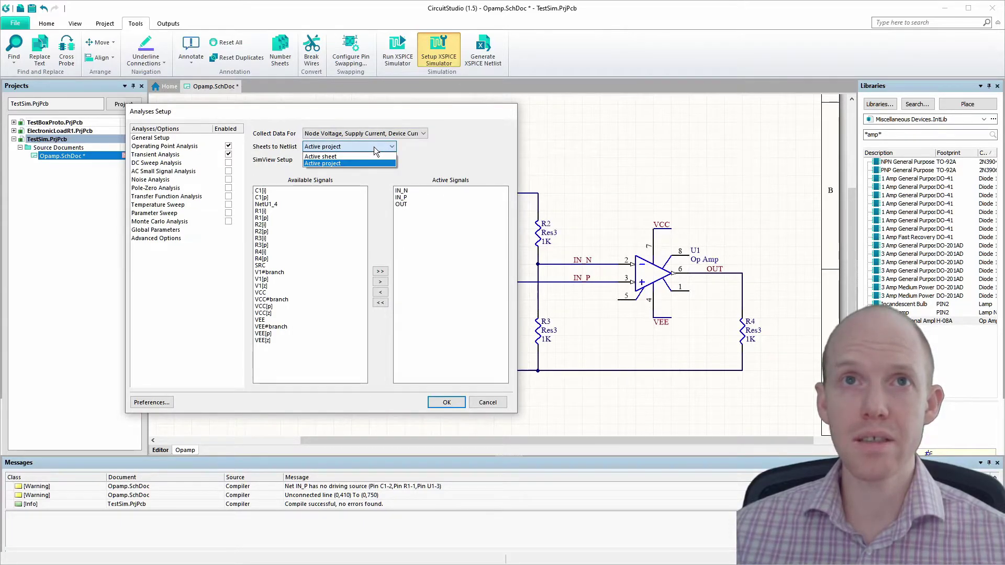
left_click(374, 147)
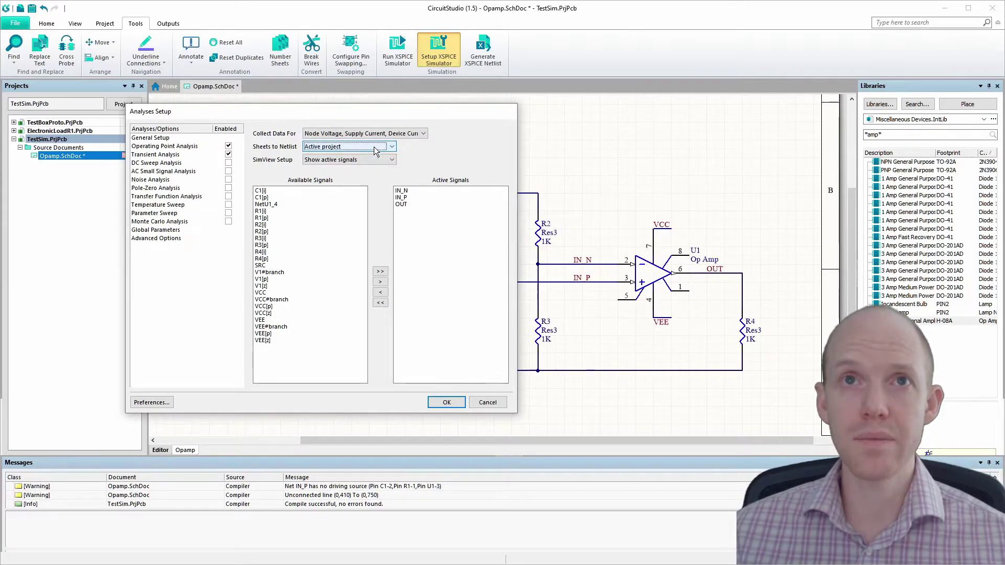
left_click(423, 134)
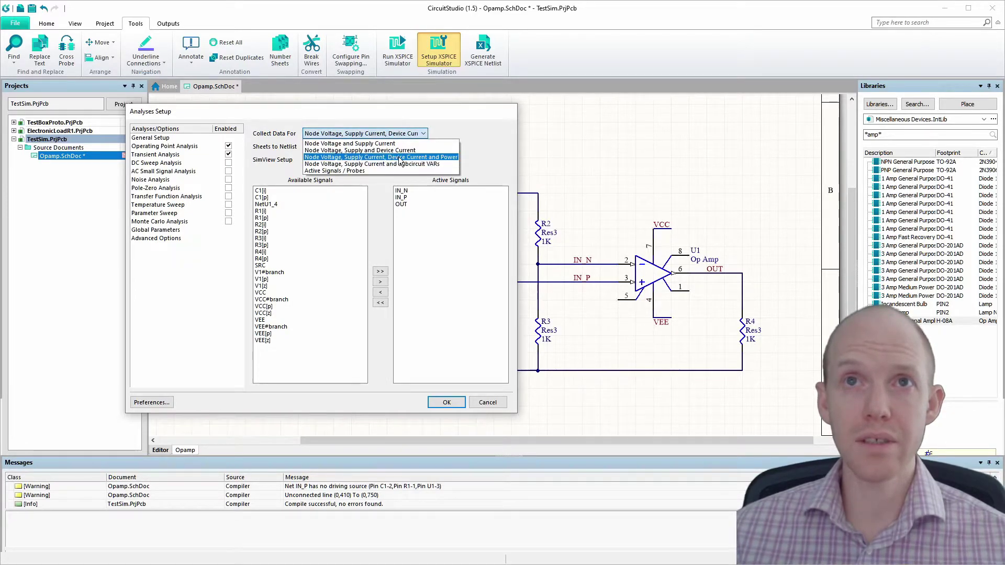
left_click(466, 126)
left_click(421, 133)
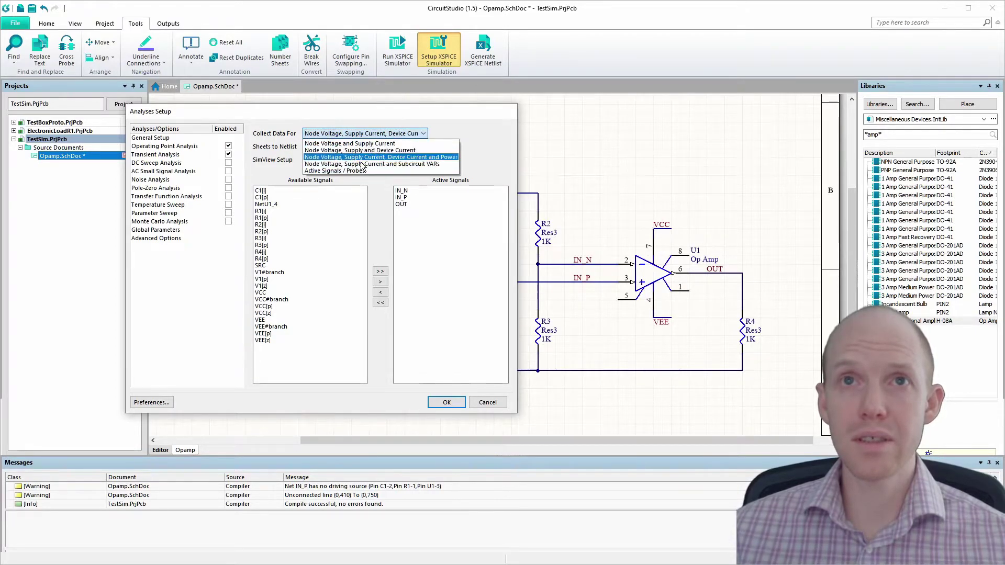
left_click(479, 130)
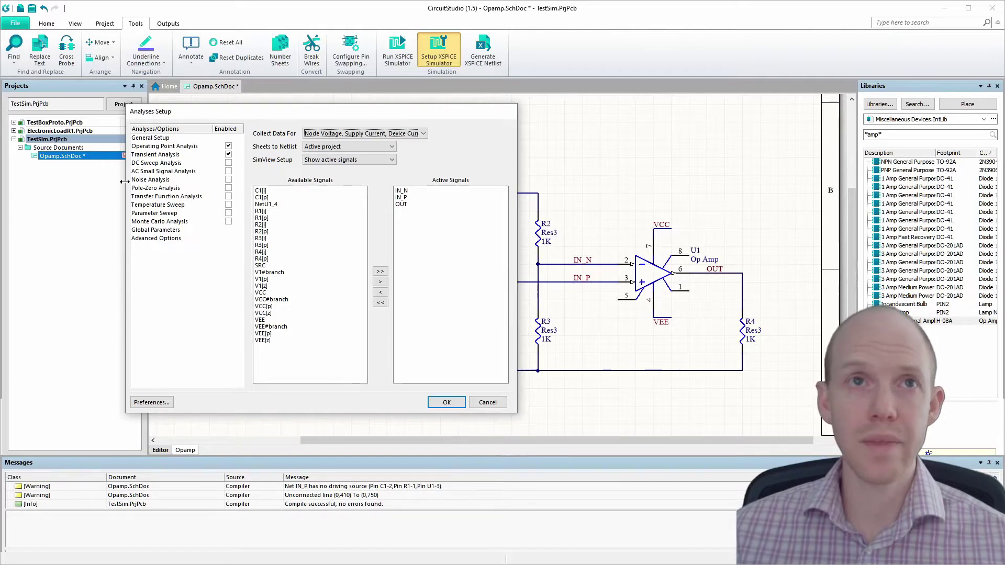
Turn off Use Transient Defaults and set the transient stop time to 1.000m.
left_click(162, 155)
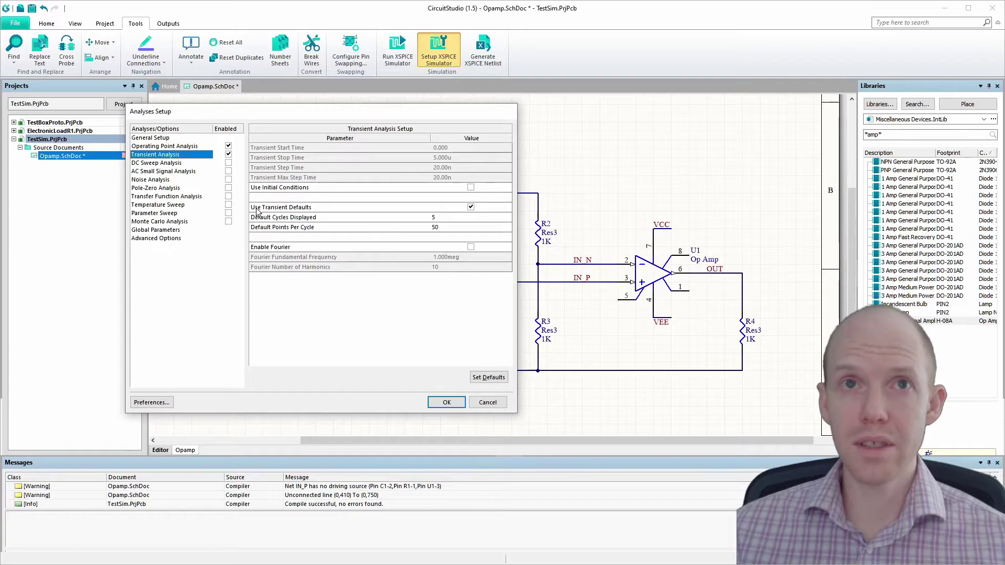
left_click(471, 208)
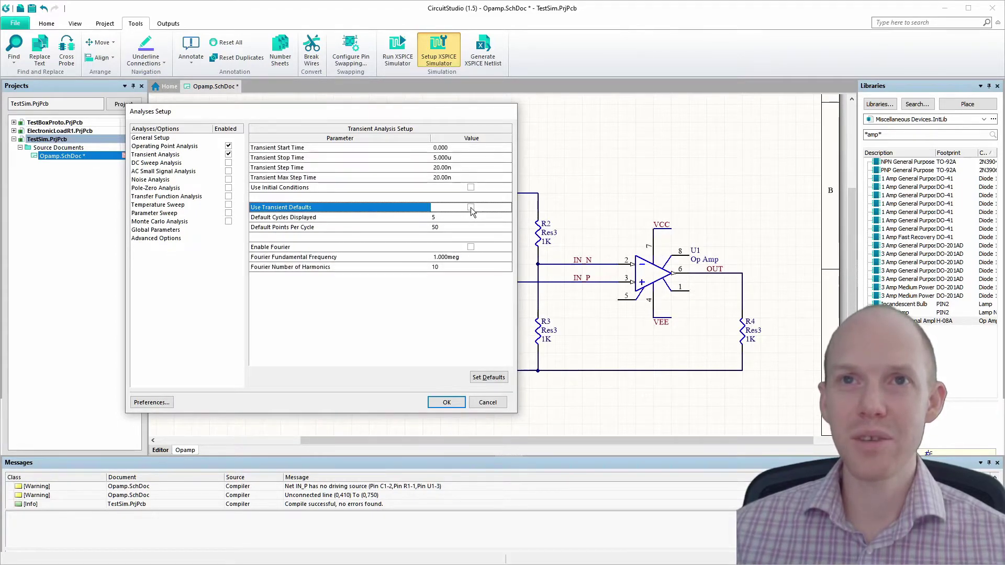
left_click(471, 207)
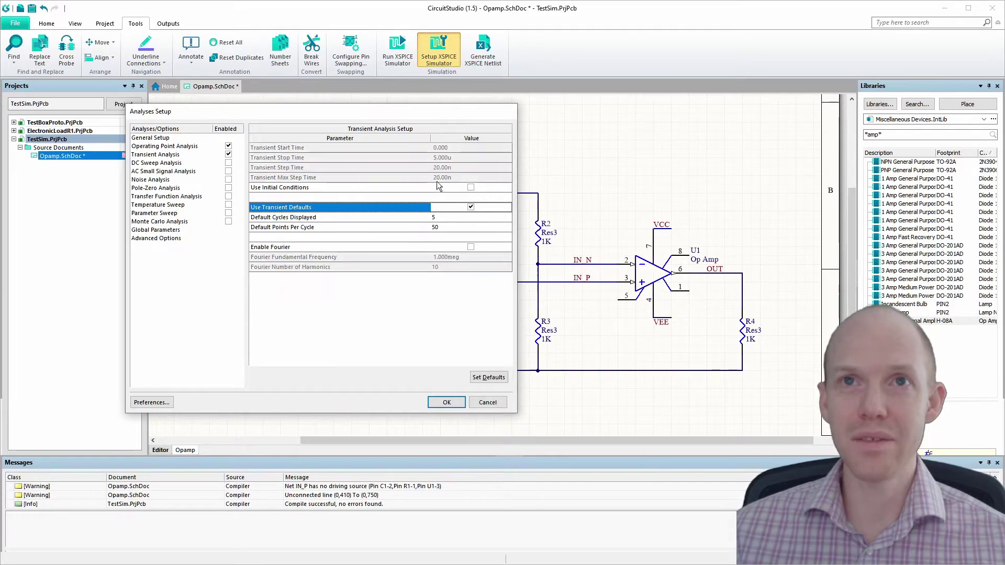
left_click(471, 208)
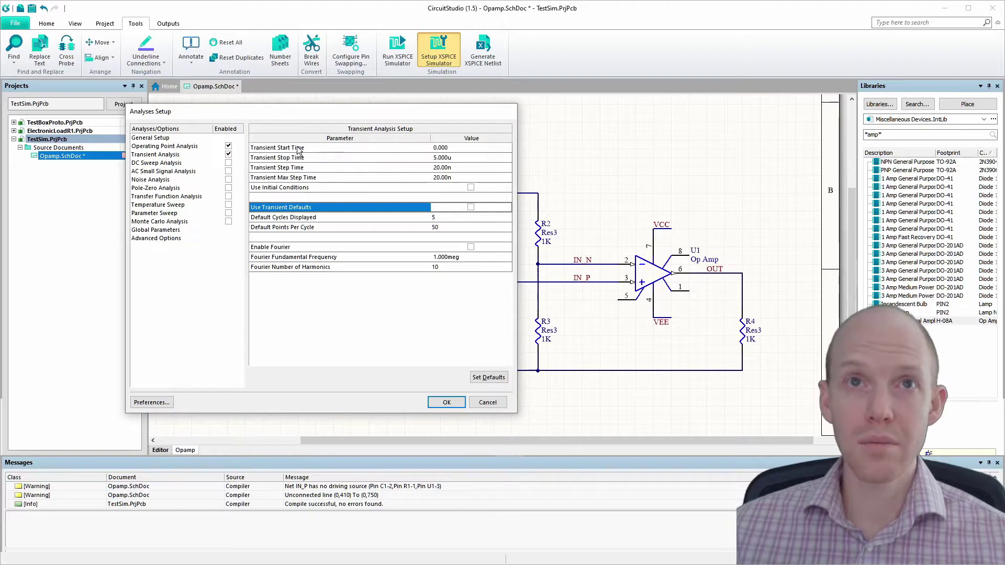
left_click(443, 149)
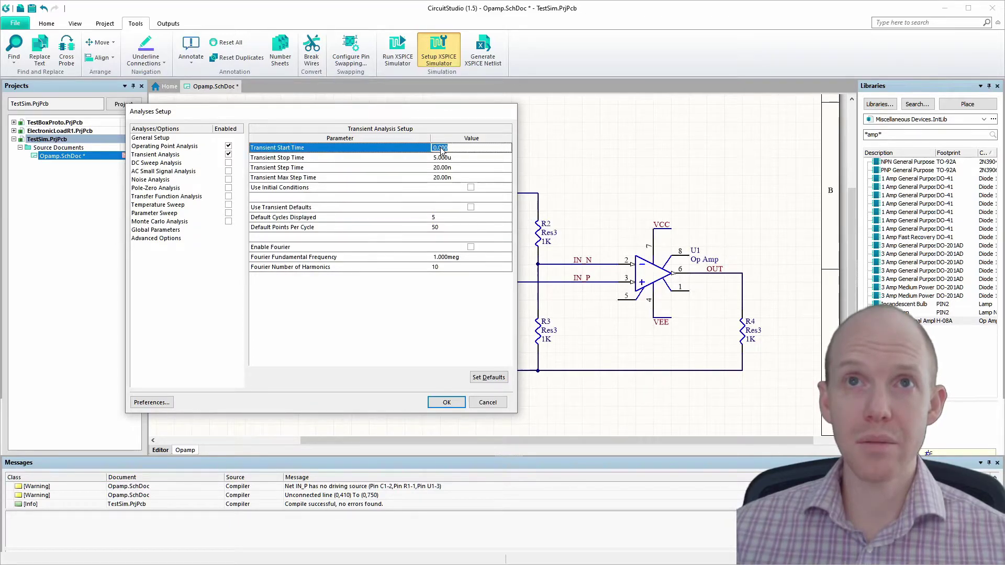
left_click_drag(440, 159, 446, 160)
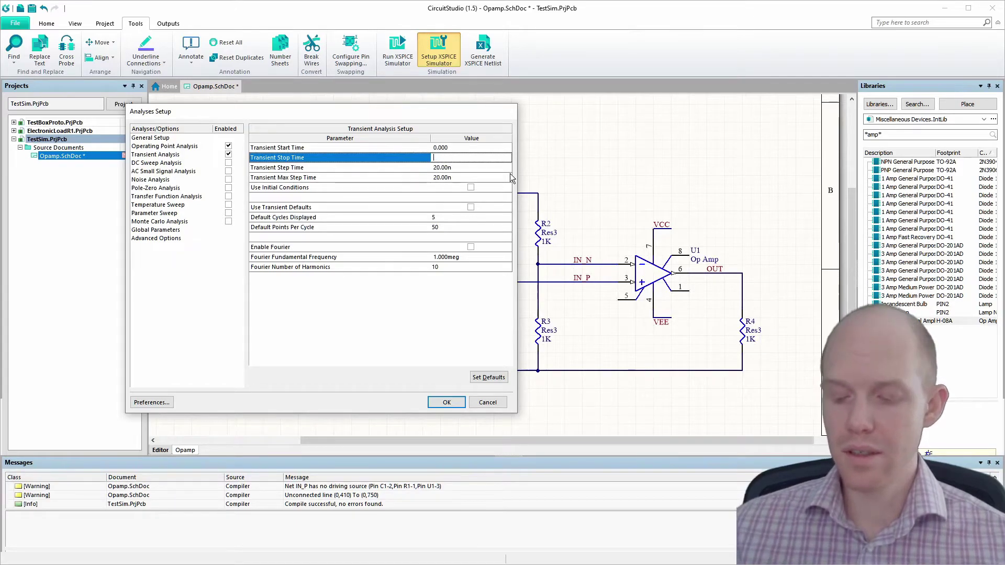
type("1.000")
type("m")
key("Tab")
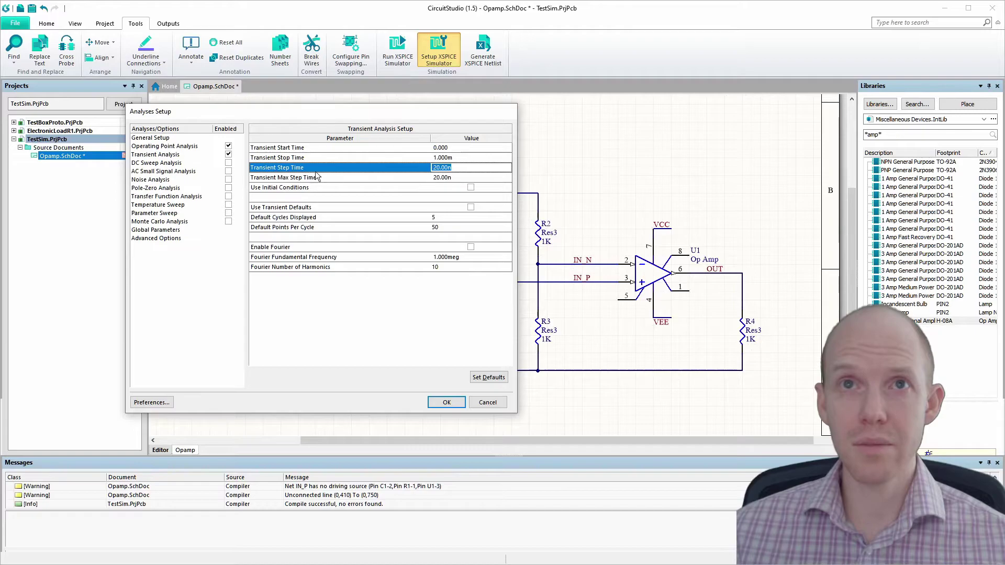
Set the maximum step to 1u and step time to 1n, then apply with OK.
left_click(278, 181)
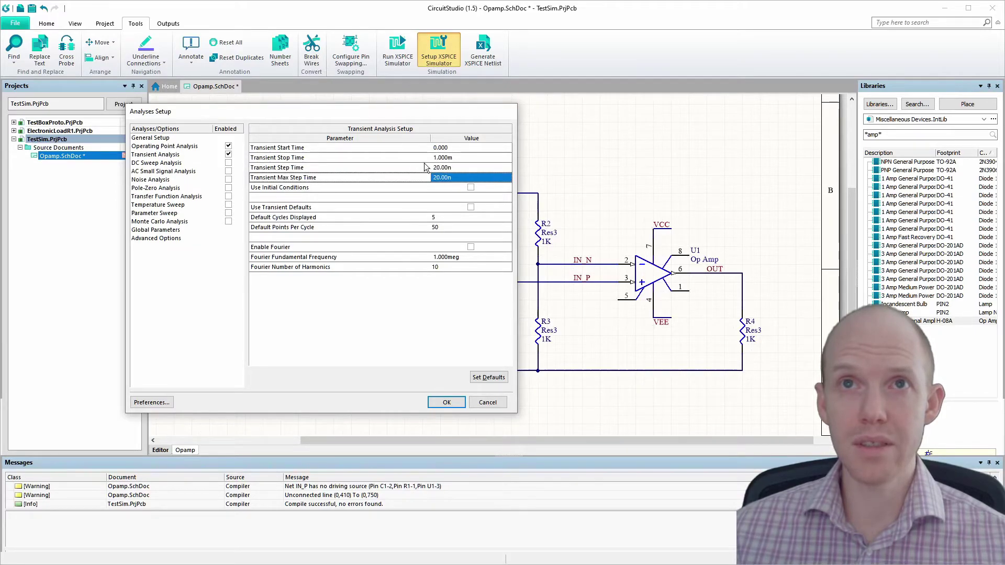
left_click(447, 168)
left_click(445, 178)
left_click_drag(442, 178, 414, 181)
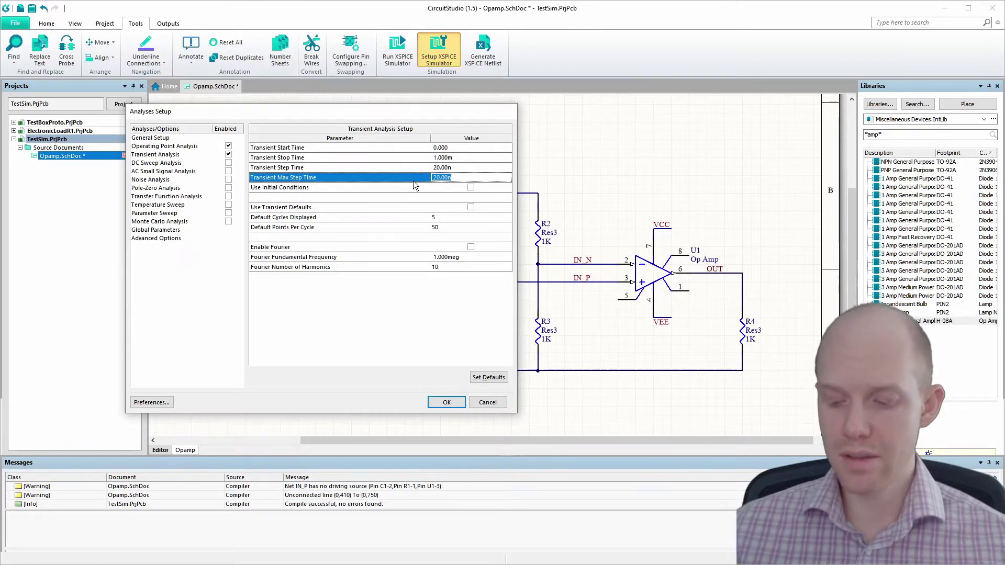
type("1u")
key("Return")
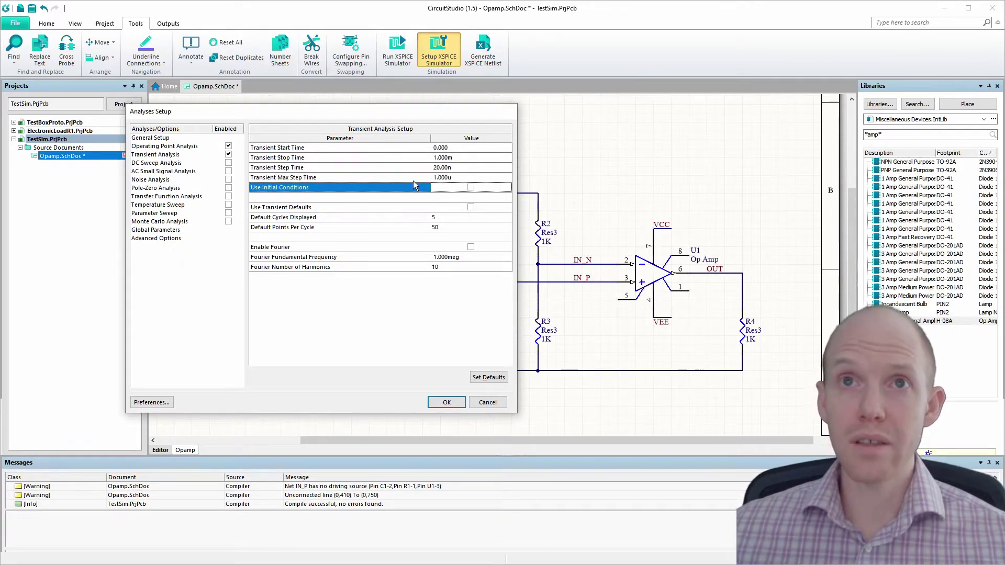
left_click(455, 168)
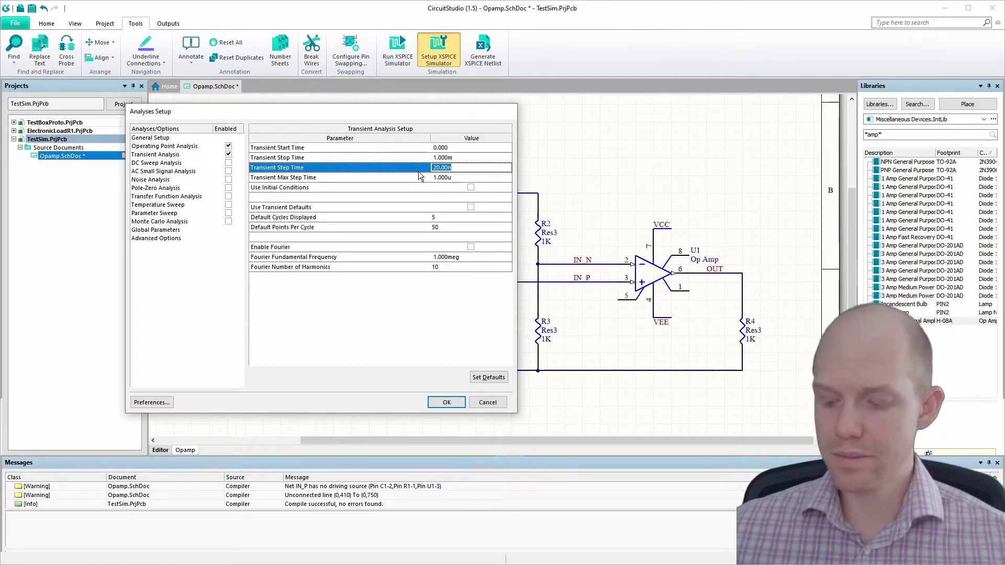
type("1n")
key("Tab")
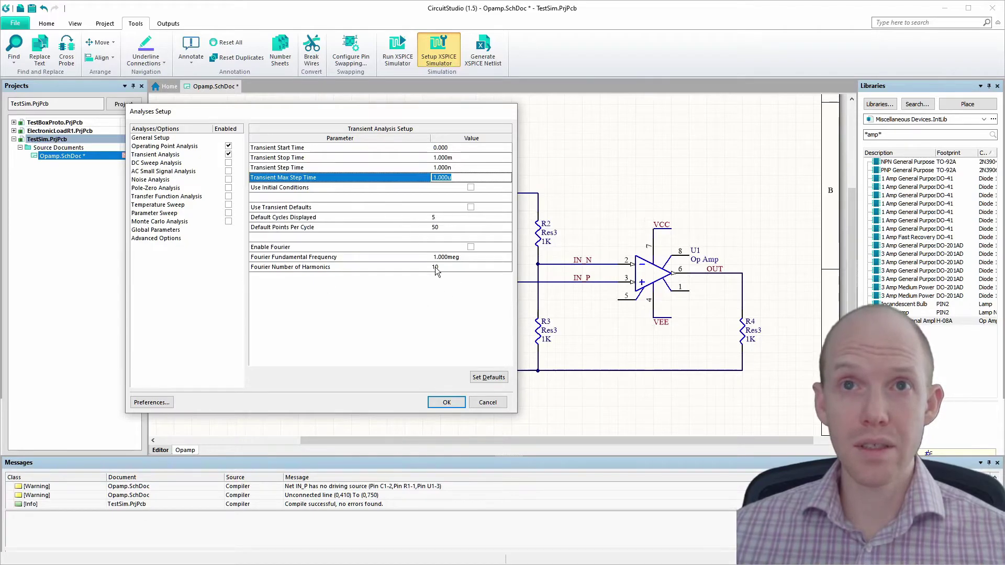
left_click(446, 402)
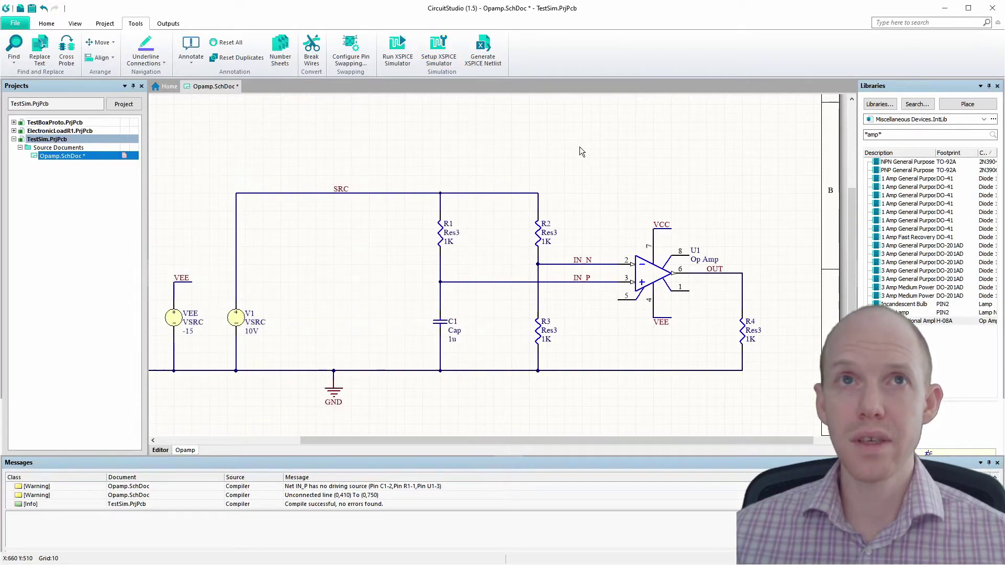
Generate the TestSim.nsx netlist, review its C1-to-VEE lines, then go back to Opamp.SchDoc.
left_click(480, 47)
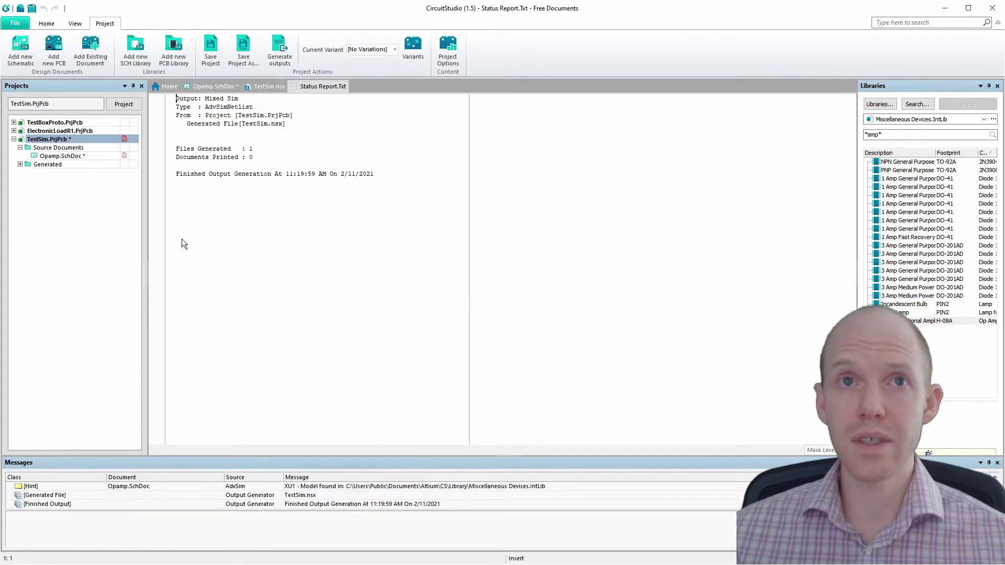
left_click(262, 87)
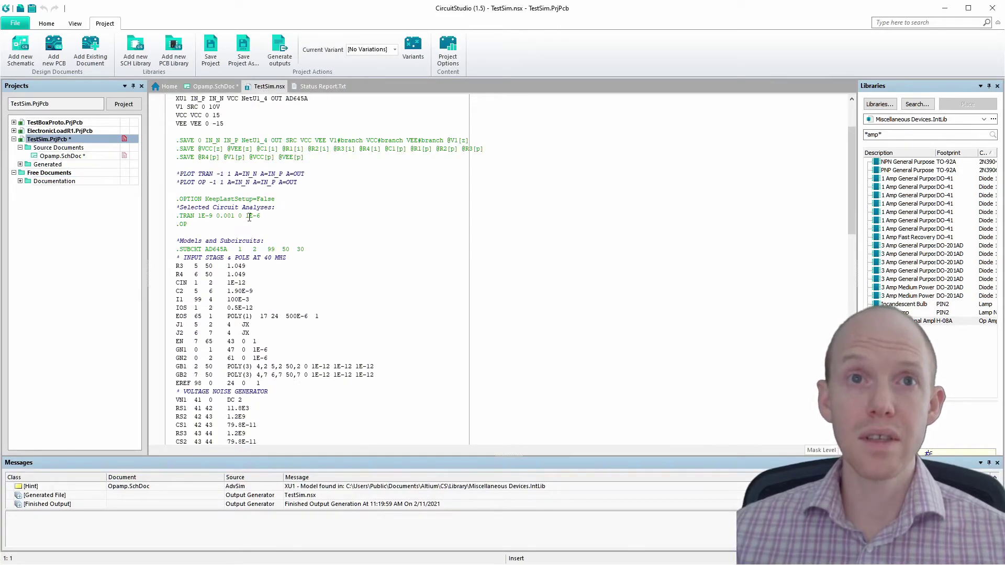
scroll(249, 216, "down", 20)
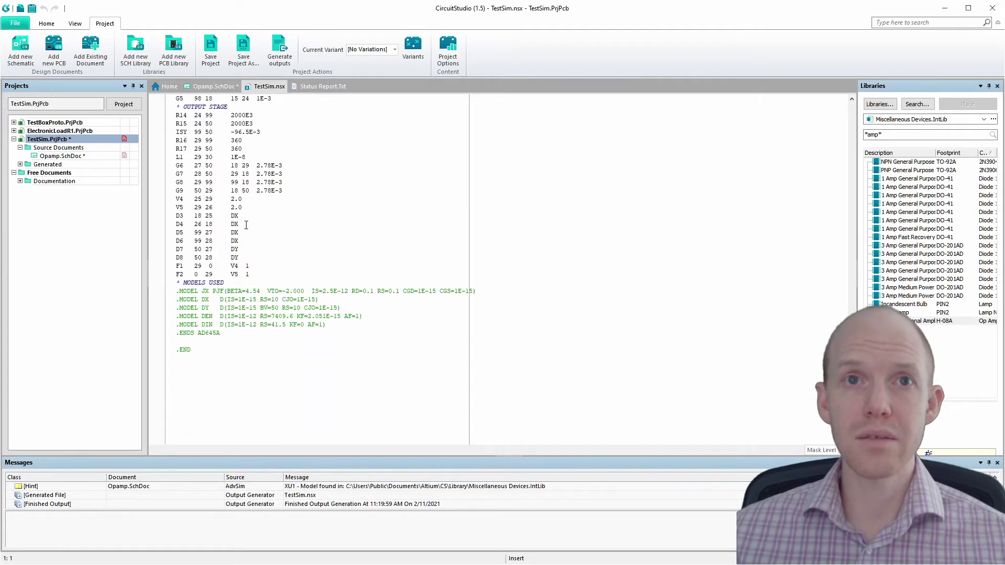
scroll(246, 225, "up", 20)
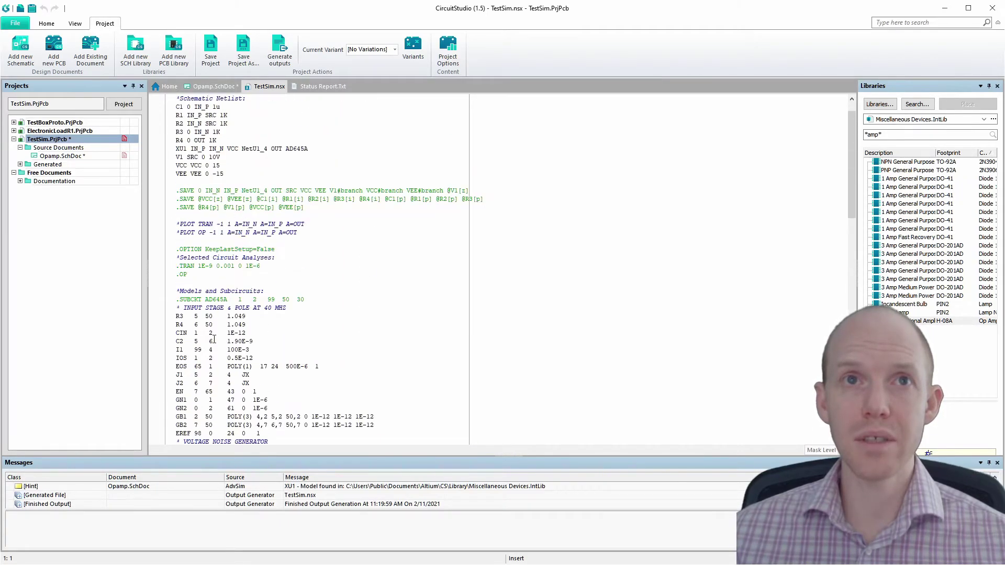
scroll(223, 293, "up", 2)
left_click_drag(230, 200, 177, 132)
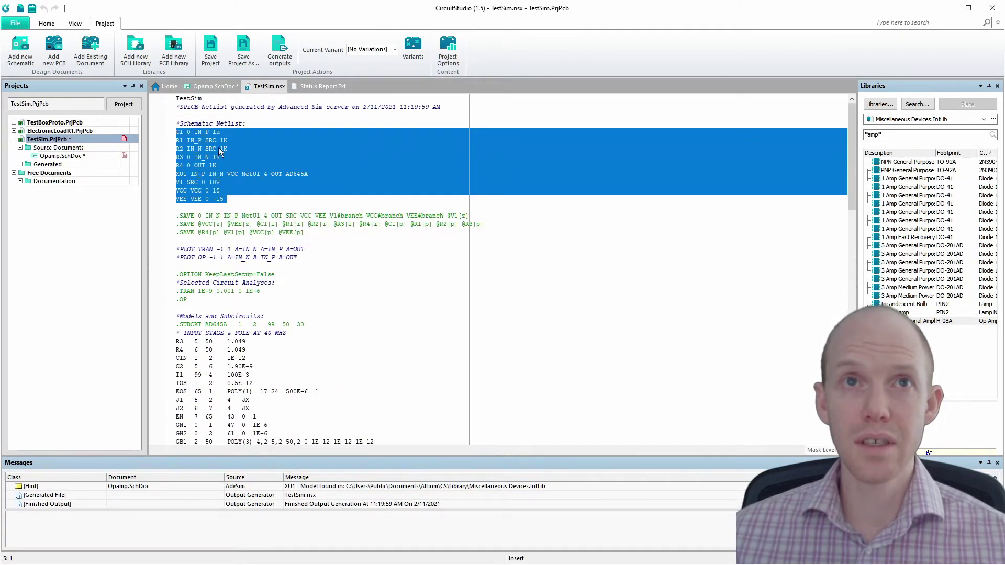
left_click(246, 141)
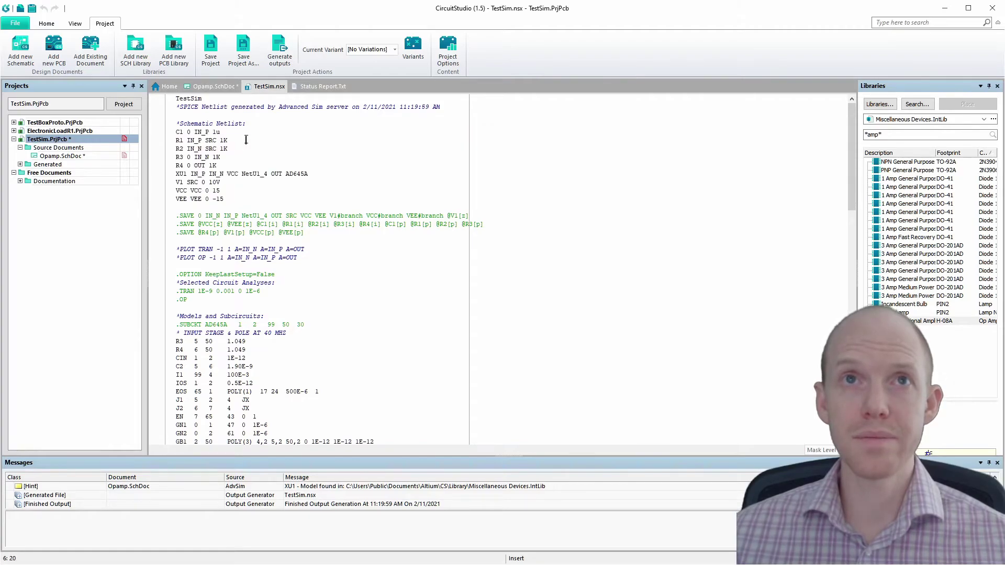
left_click(209, 85)
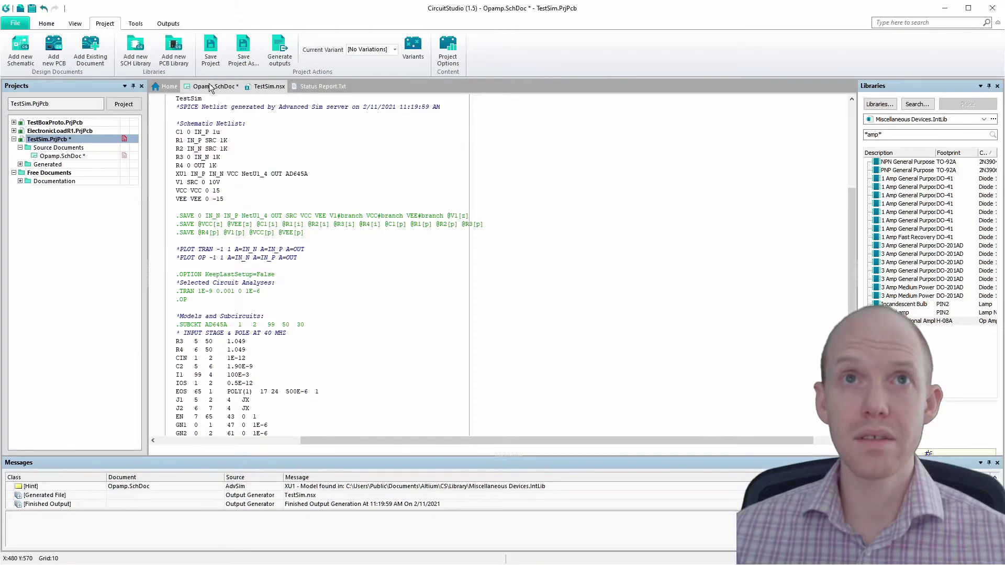
left_click(136, 23)
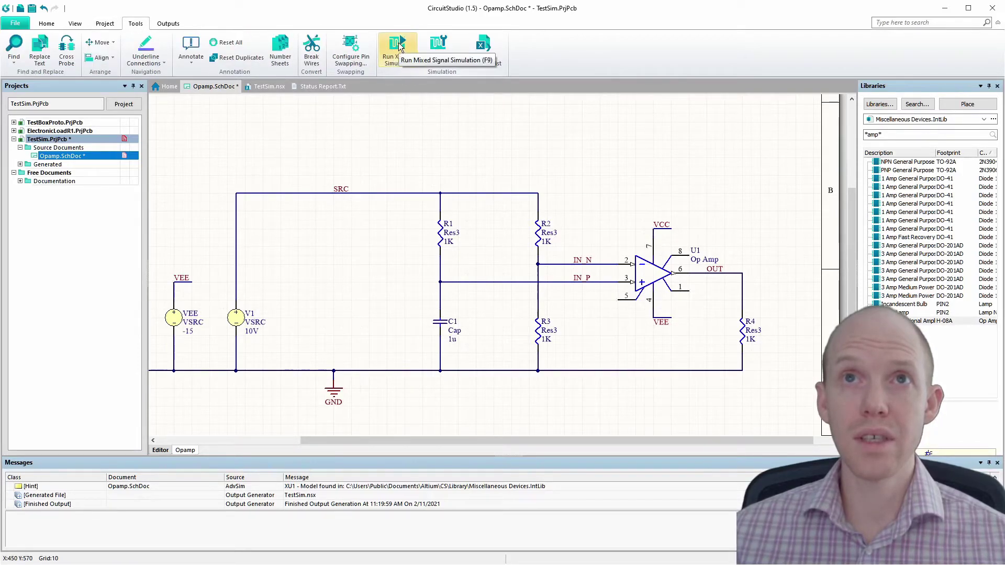
Run the XSPICE simulation, view the TestSim.sdf plots, then return to Opamp.SchDoc.
left_click(398, 47)
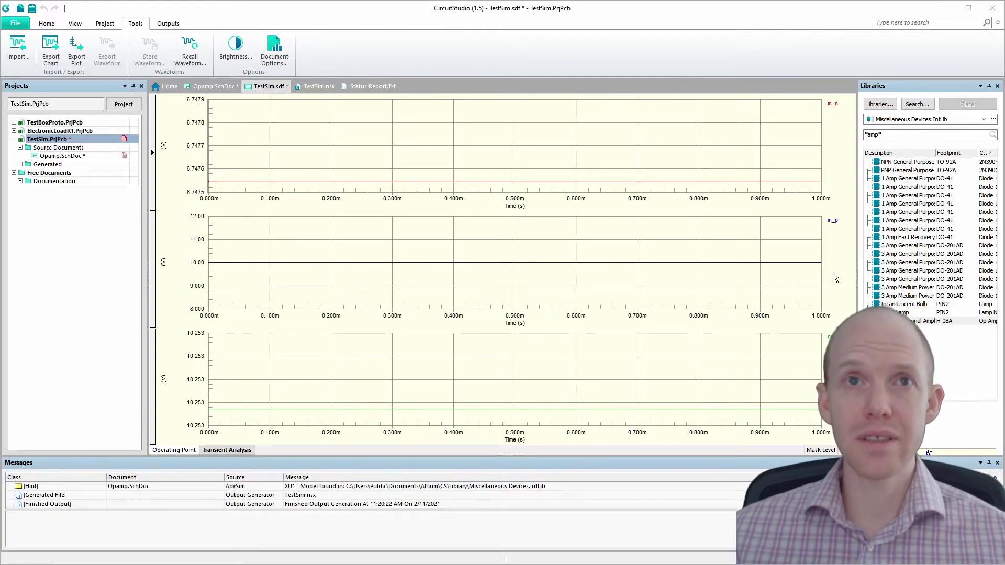
left_click(207, 89)
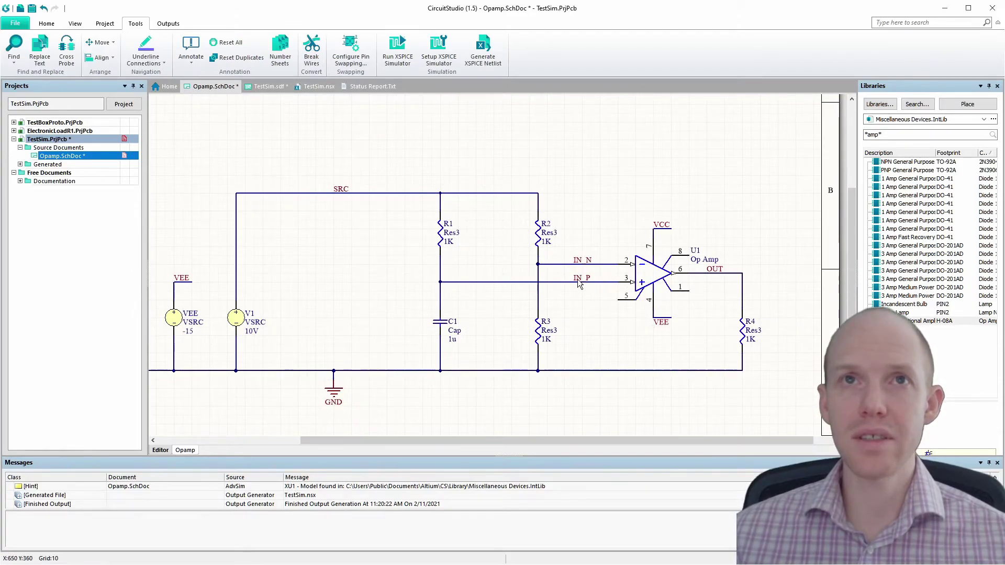
left_click(266, 87)
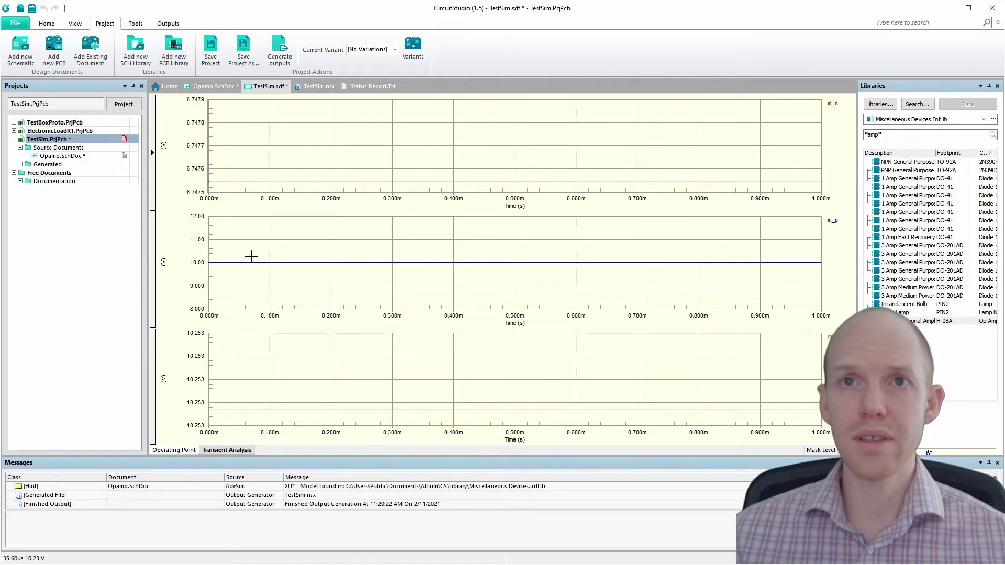
left_click(215, 86)
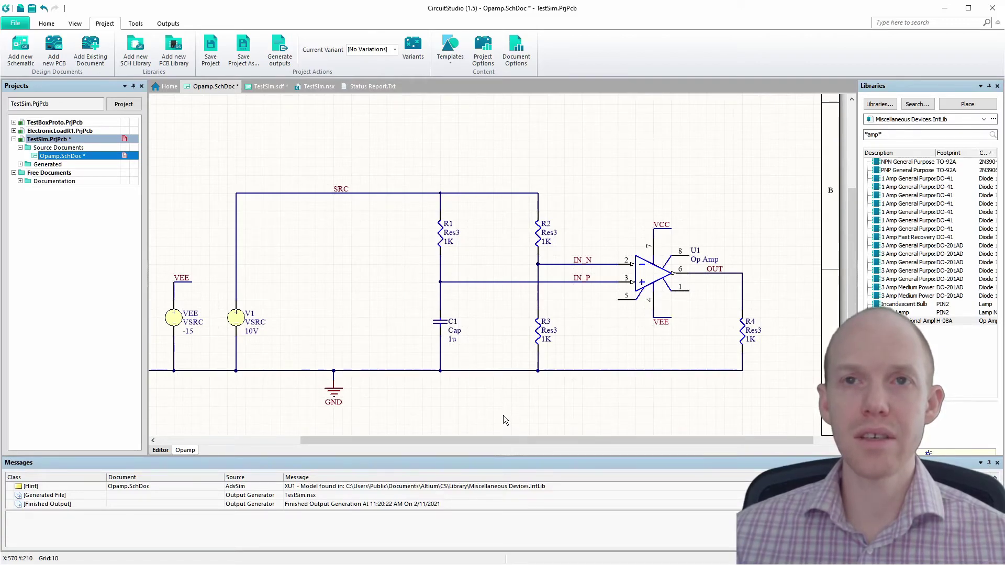
left_click(445, 322)
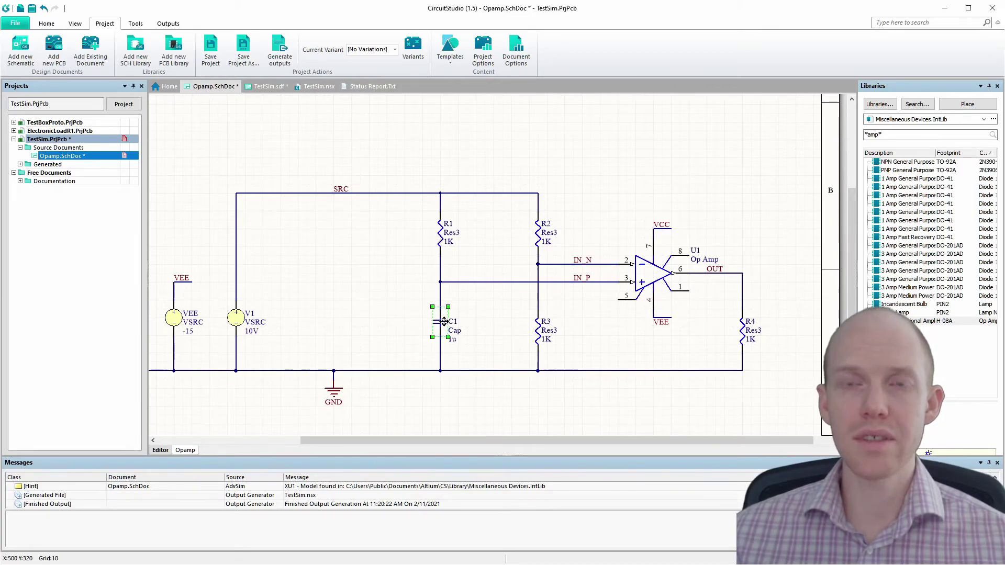
left_click(589, 435)
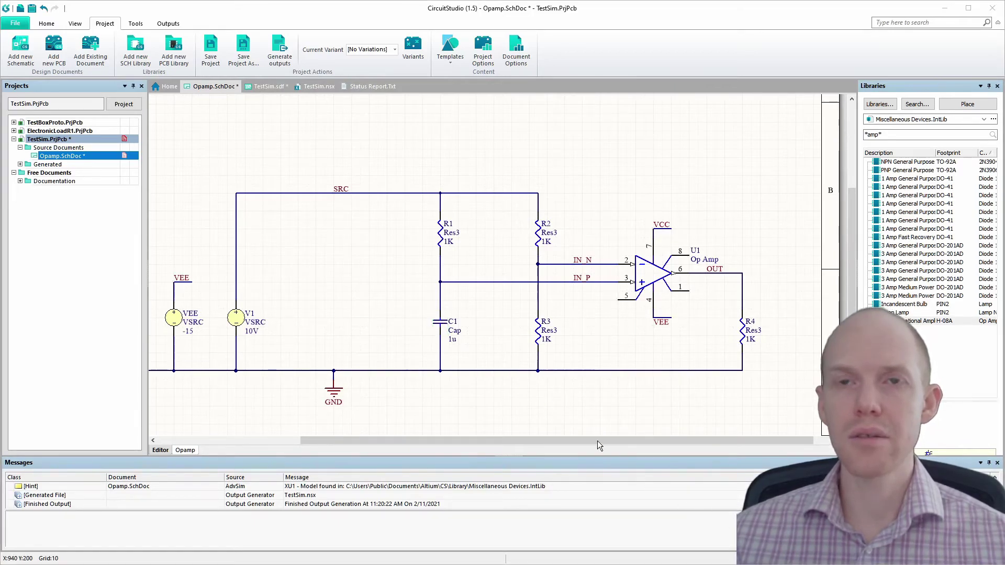
Open C1's CAP simulation model and examine the IC= INITIAL VOLTAGE part of its template.
double_click(444, 324)
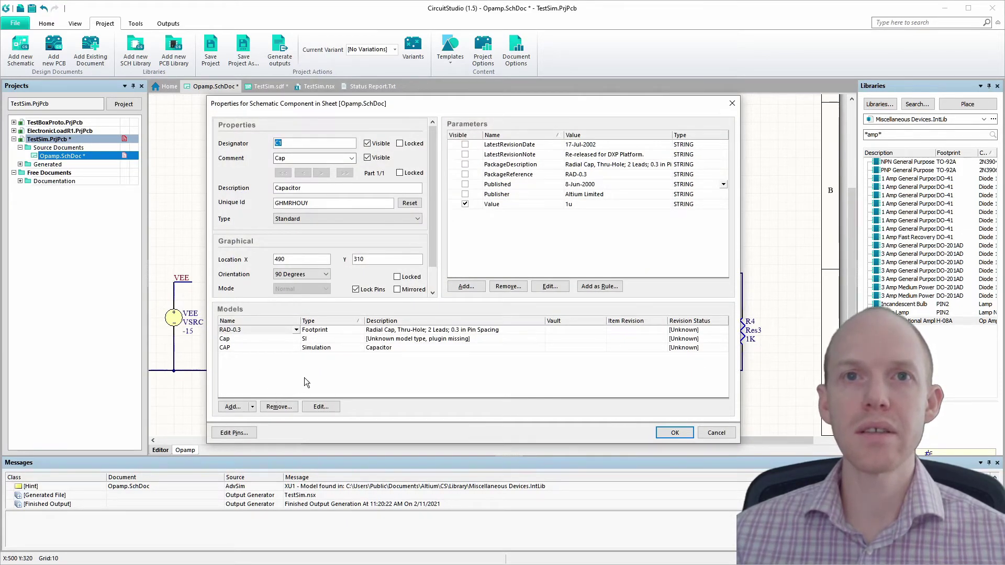
left_click(317, 347)
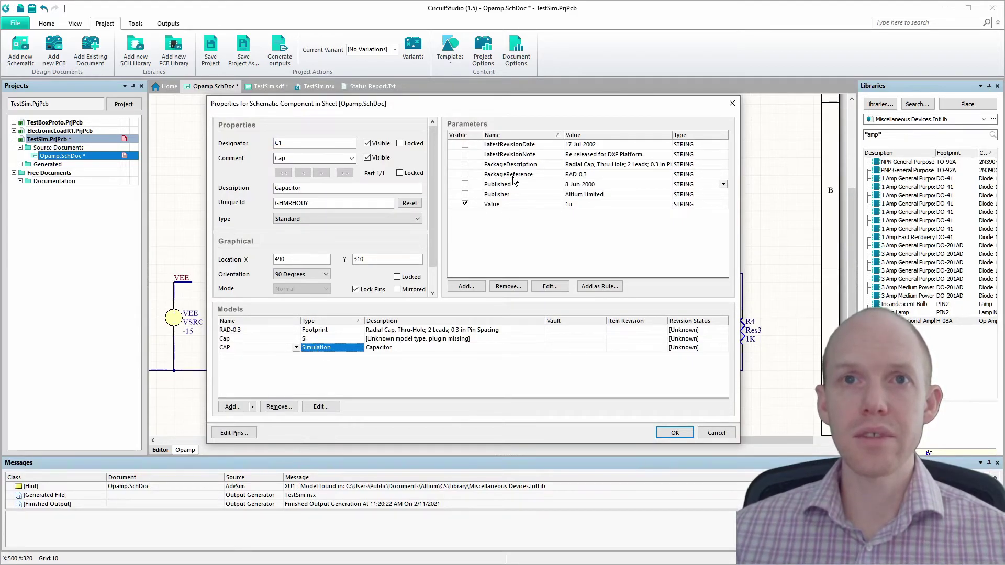
double_click(321, 349)
left_click_drag(384, 121, 377, 76)
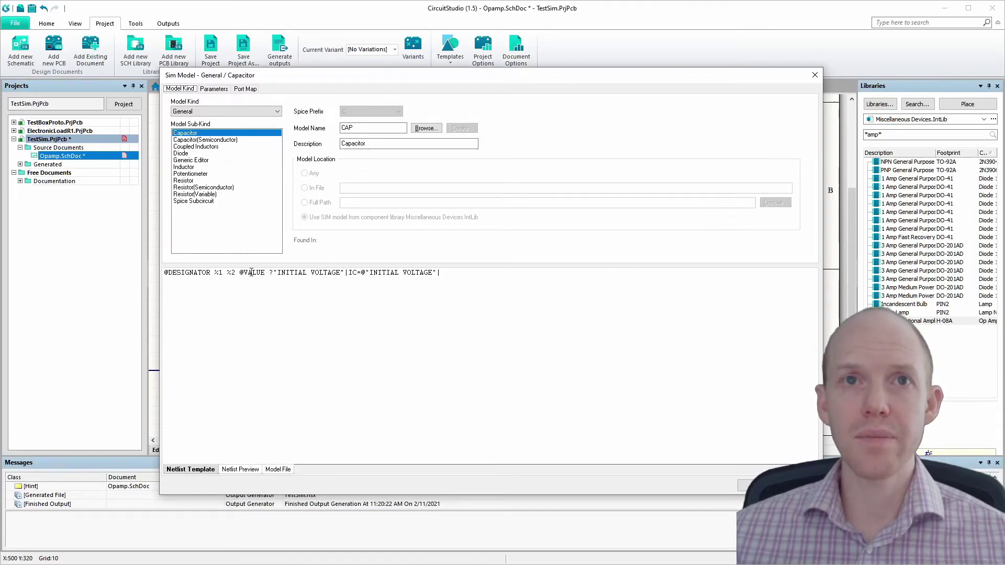
left_click_drag(272, 273, 350, 273)
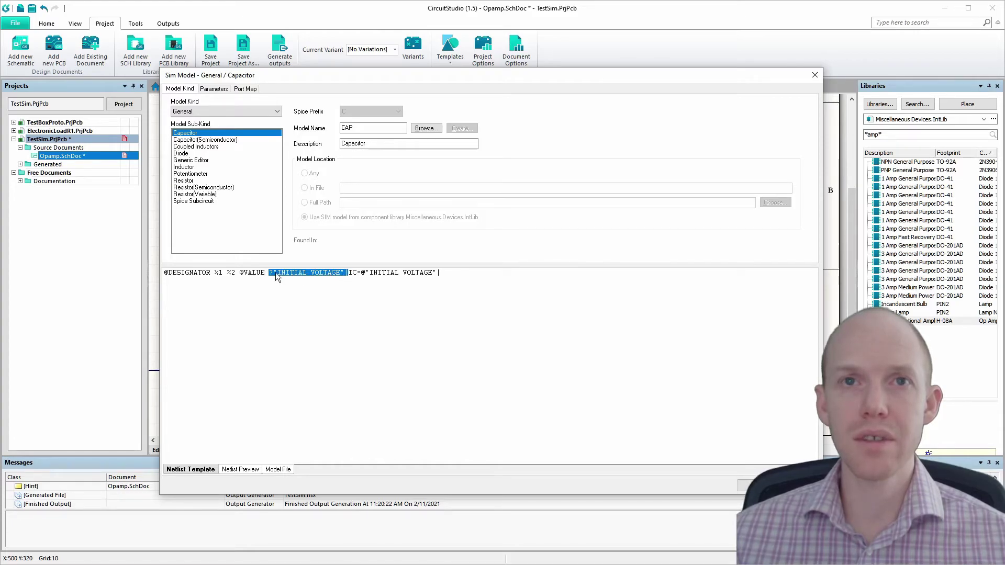
left_click_drag(349, 272, 361, 272)
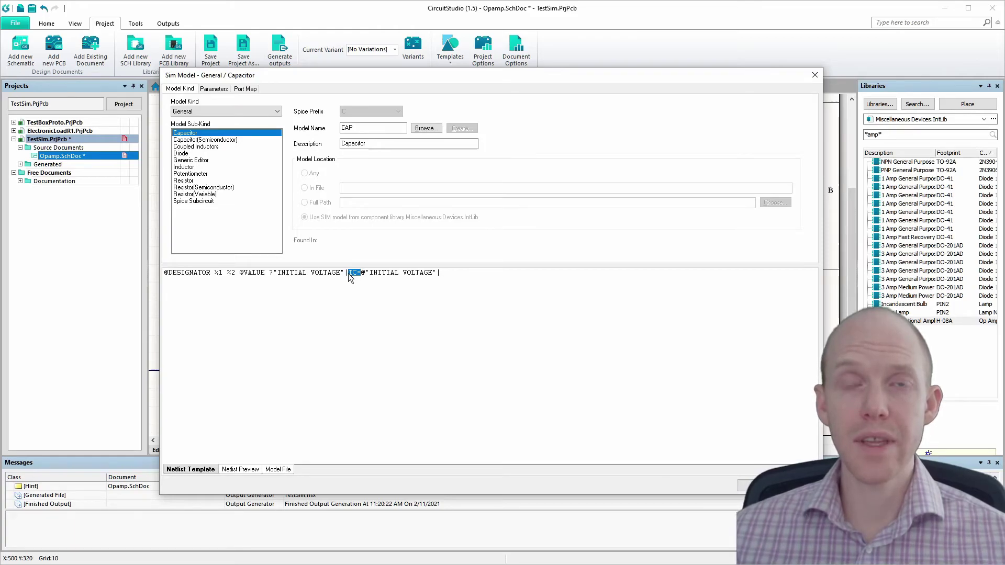
left_click_drag(370, 273, 432, 275)
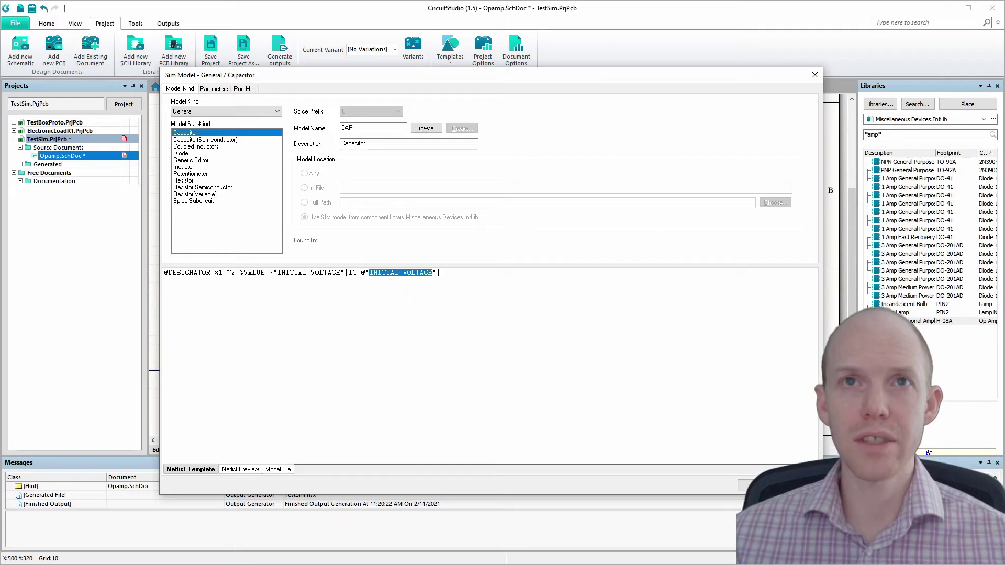
Make Initial Voltage a component parameter with value 0.
left_click(217, 90)
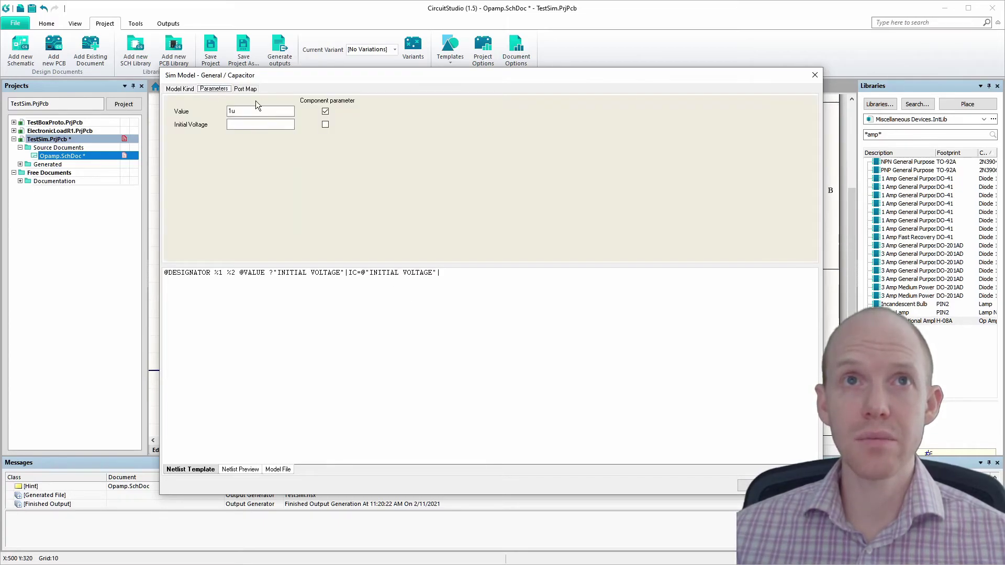
left_click(325, 124)
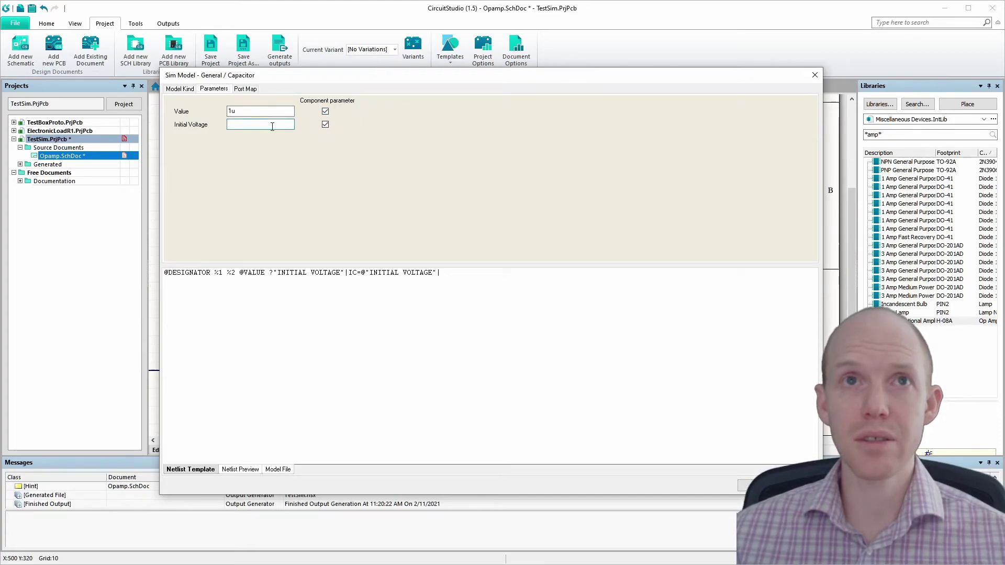
type("0")
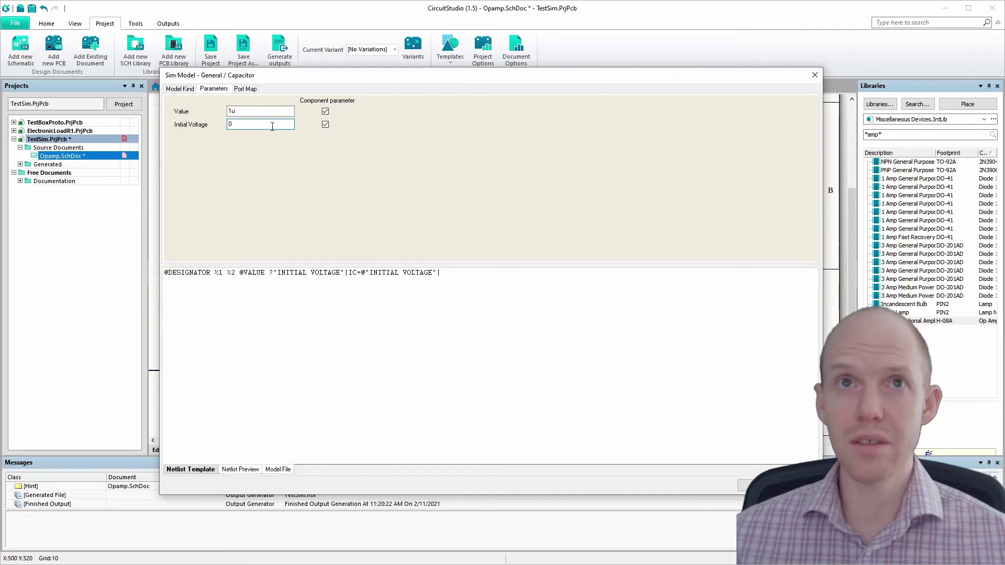
key("Return")
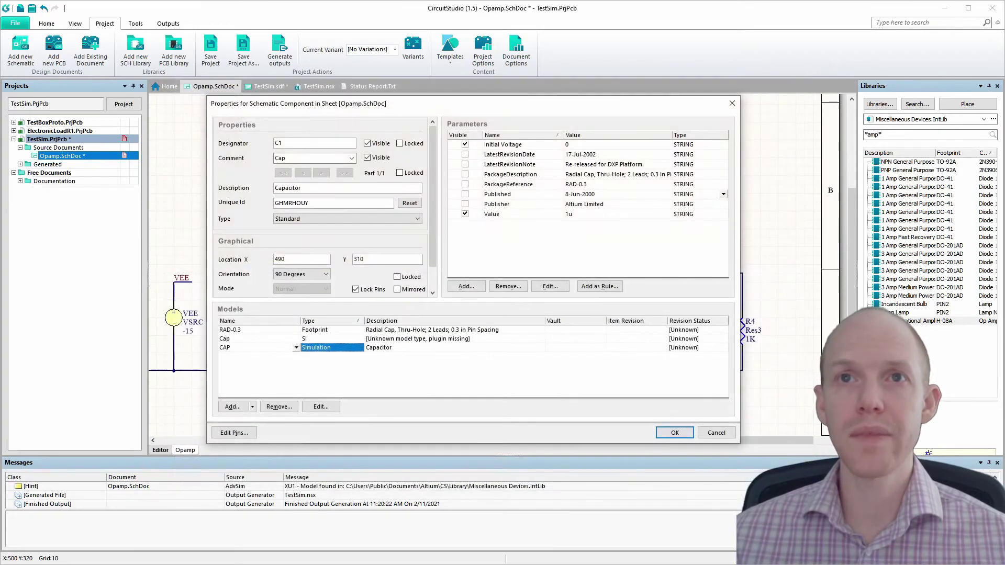
Stack C1's C1, Cap, 1u and 0 labels in a column beside the capacitor, then reopen C1's properties.
left_click(673, 433)
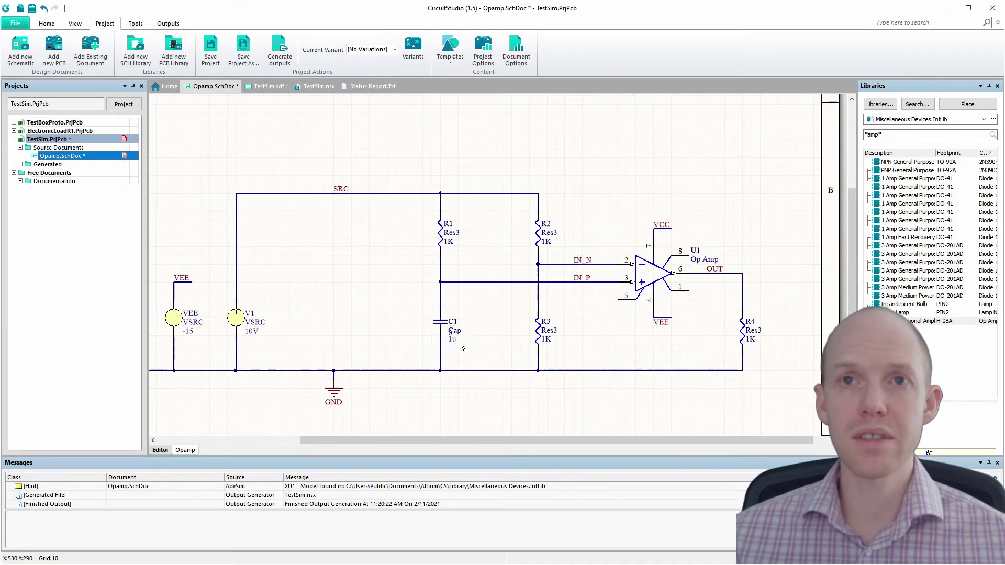
scroll(458, 341, "up", 3, "ctrl")
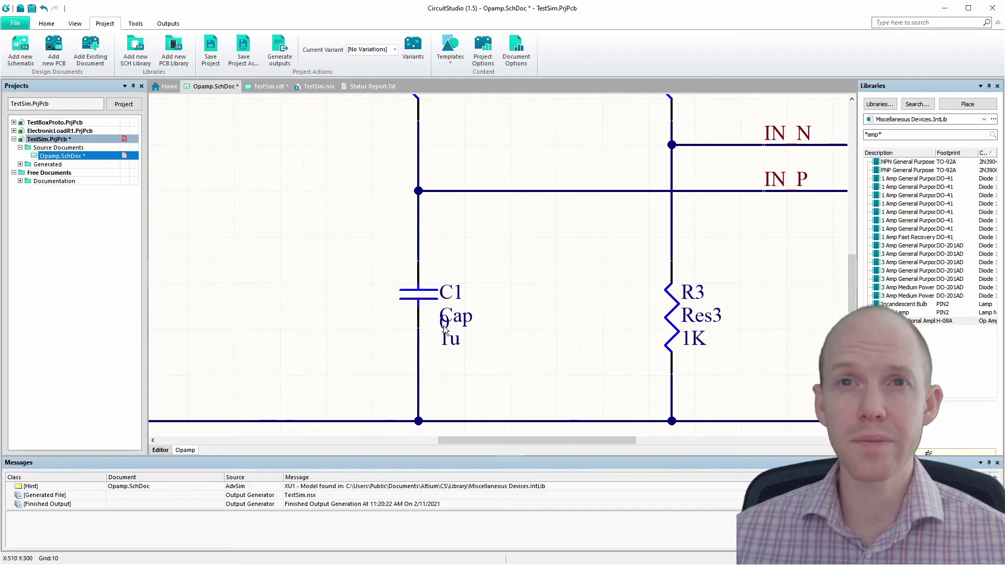
left_click(453, 338)
left_click(475, 334)
left_click(475, 331)
left_click_drag(445, 321, 447, 364)
left_click_drag(550, 295, 452, 273)
left_click_drag(457, 316, 456, 291)
left_click_drag(451, 339, 451, 318)
left_click_drag(447, 364, 447, 341)
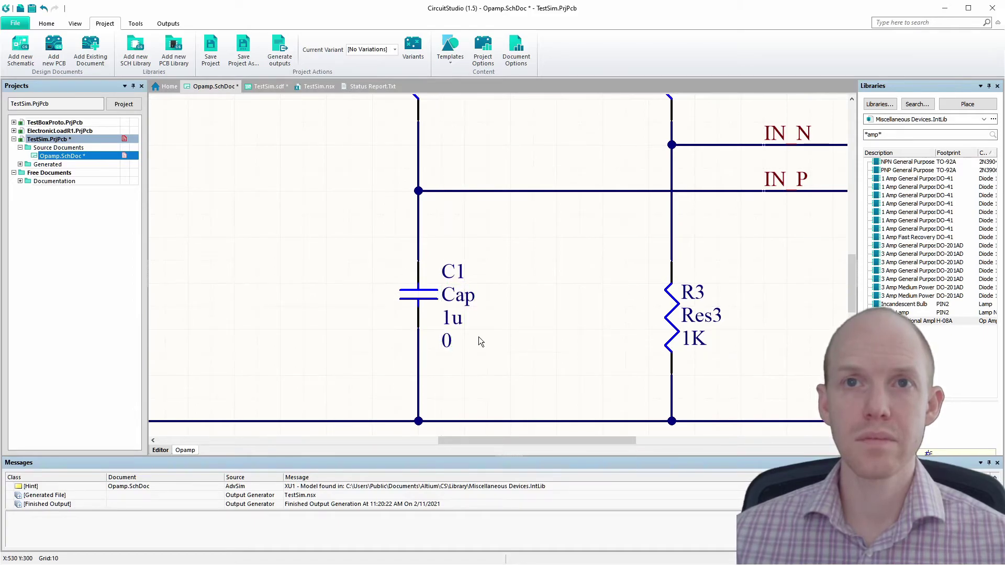
double_click(420, 295)
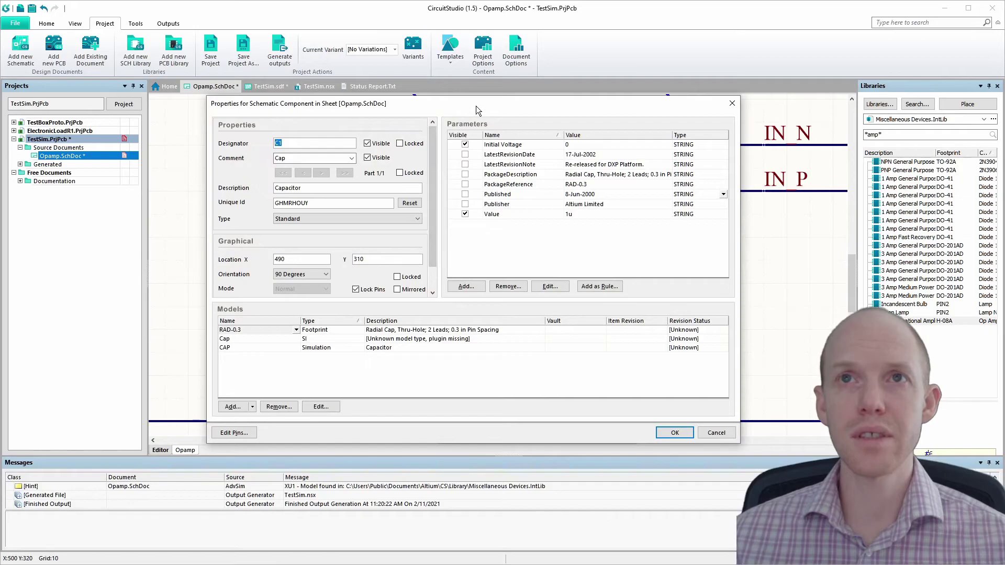
left_click_drag(477, 106, 408, 88)
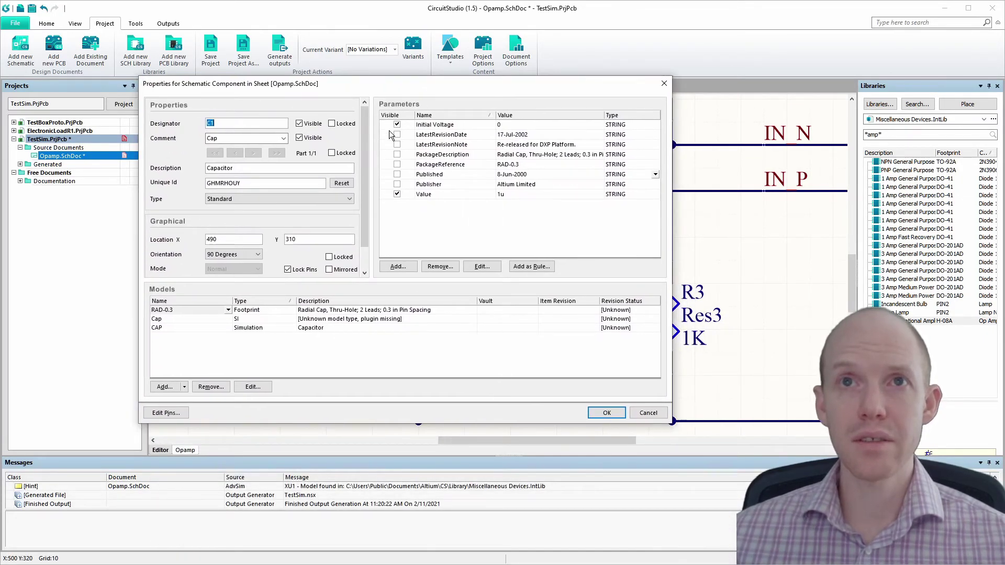
Make C1's Initial Voltage parameter show its name so the label reads 'Initial Voltage: 0'.
left_click(444, 129)
left_click(521, 127)
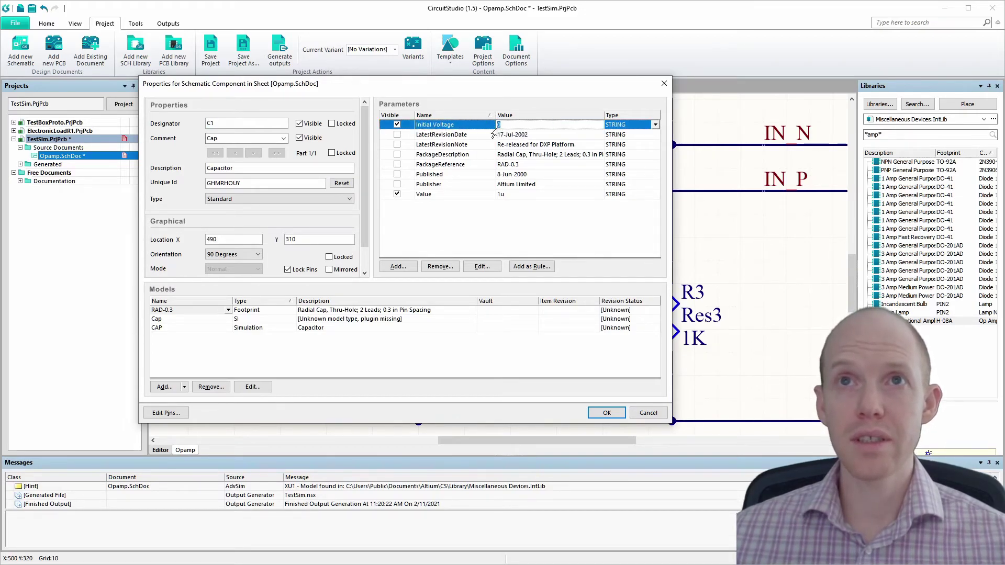
left_click(482, 266)
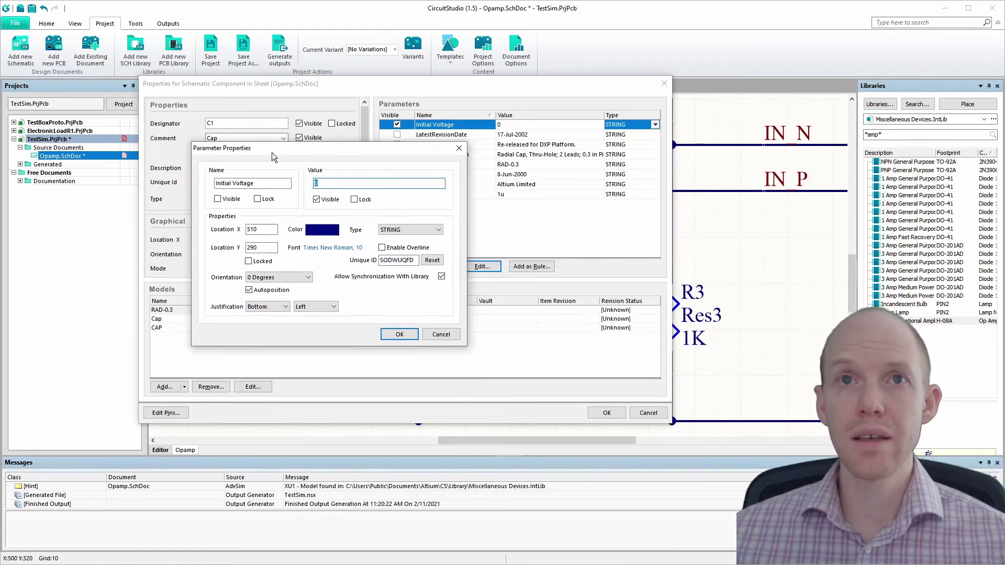
left_click(217, 199)
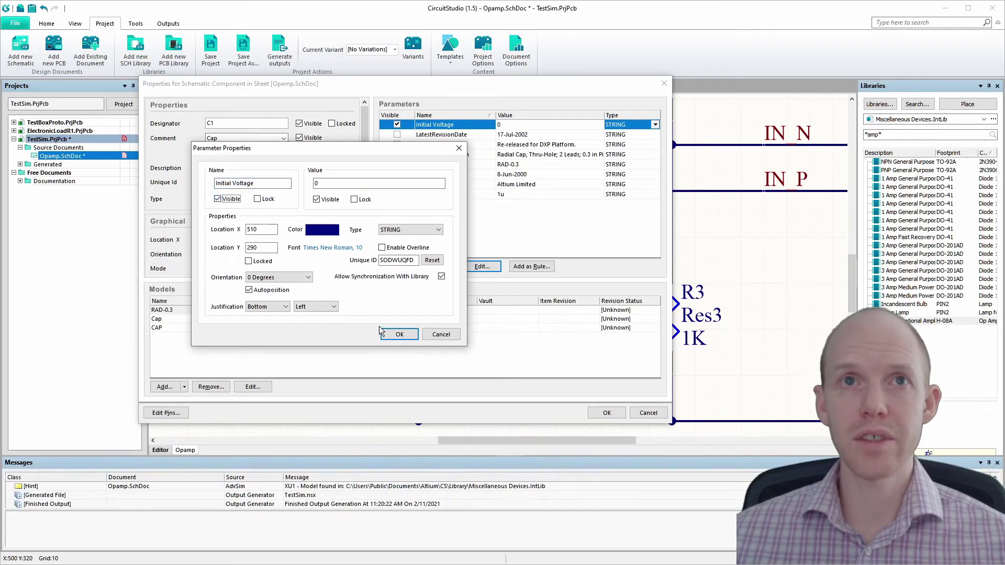
left_click(398, 335)
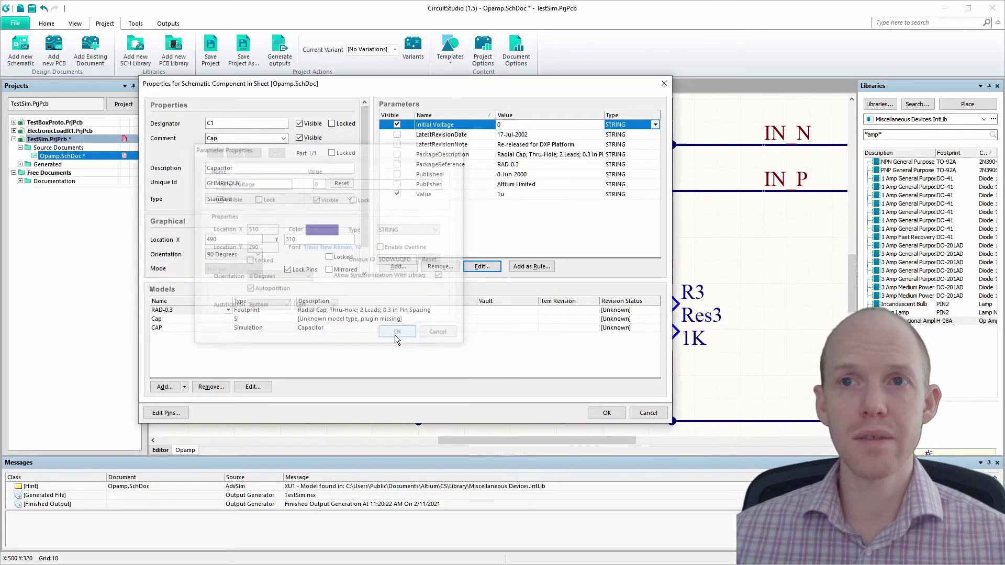
left_click(604, 413)
left_click(517, 283)
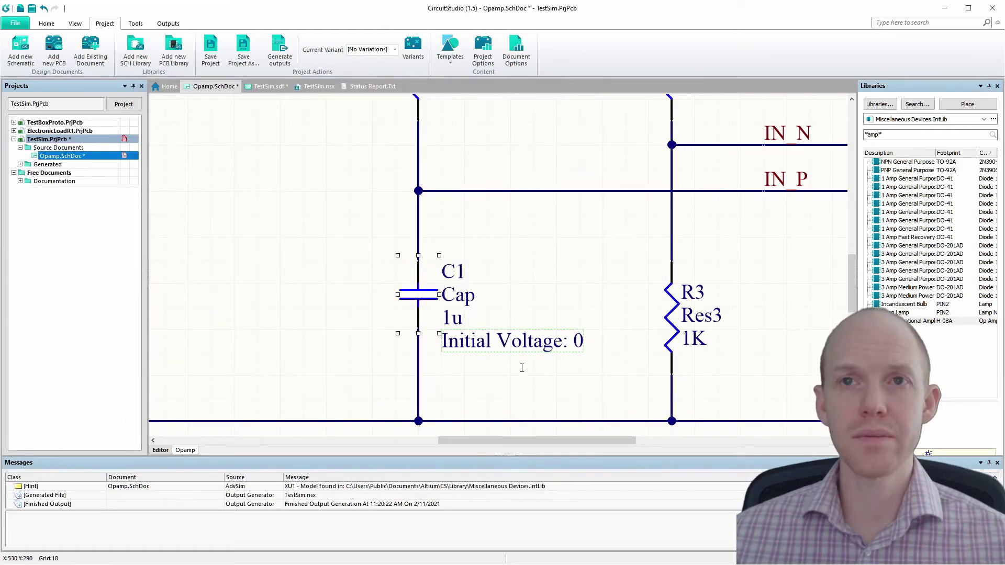
Save Opamp.SchDoc and run the XSPICE simulation on the comparator.
left_click(134, 24)
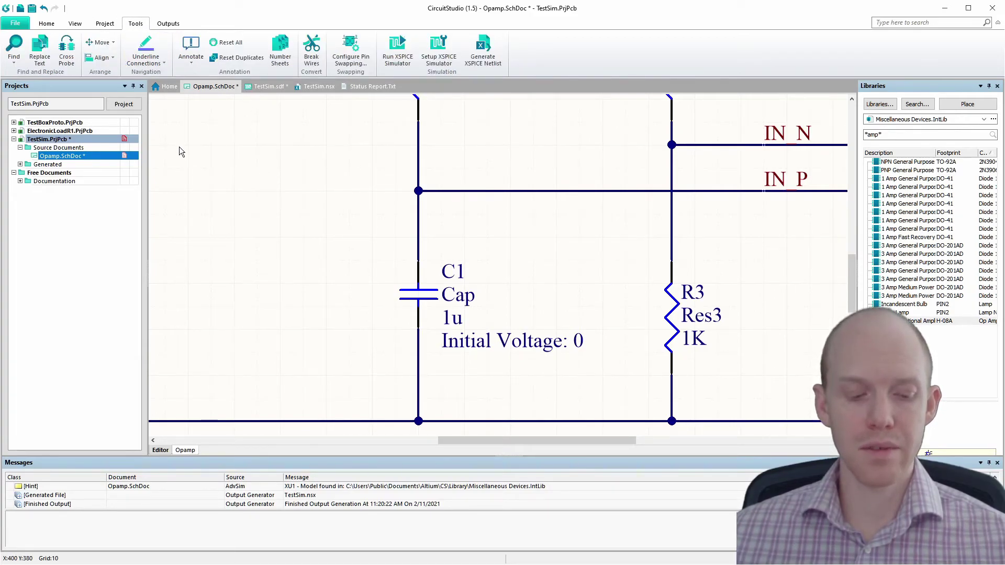
key("ctrl+s")
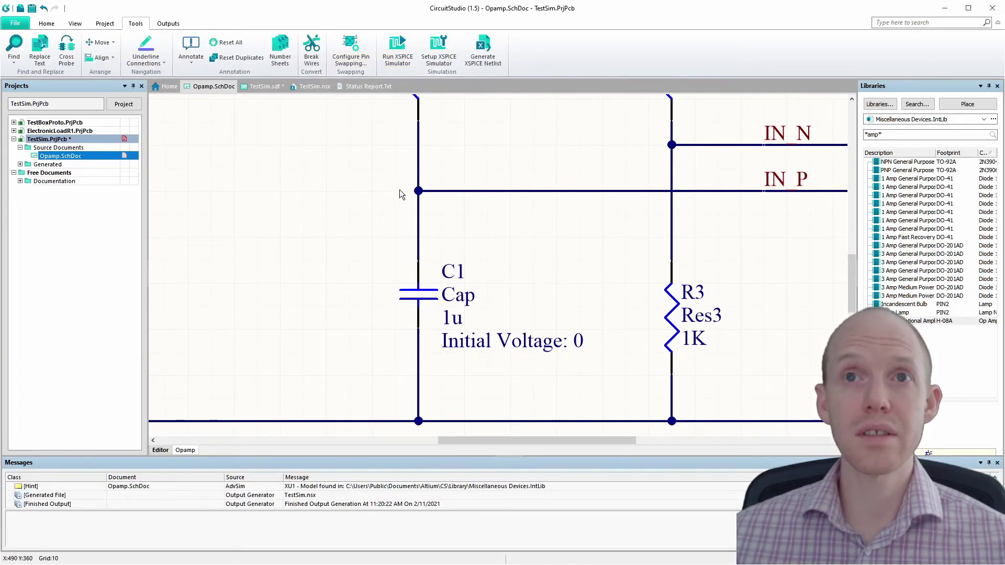
scroll(404, 192, "down", 2, "ctrl")
scroll(394, 198, "down", 1, "ctrl")
scroll(390, 196, "down", 1, "ctrl")
left_click(397, 45)
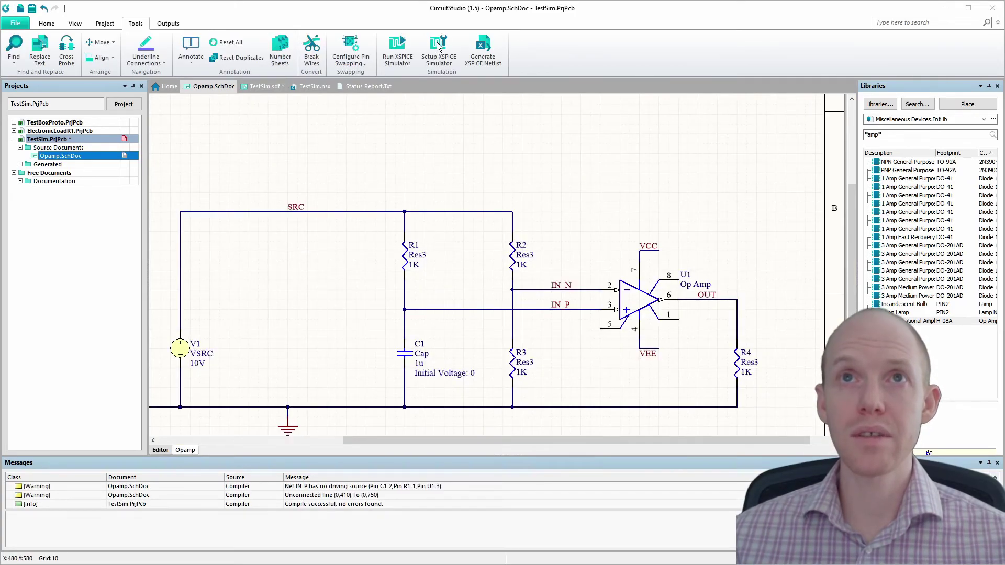
Enable Use Initial Conditions in the XSPICE Transient Analysis setup.
left_click(439, 47)
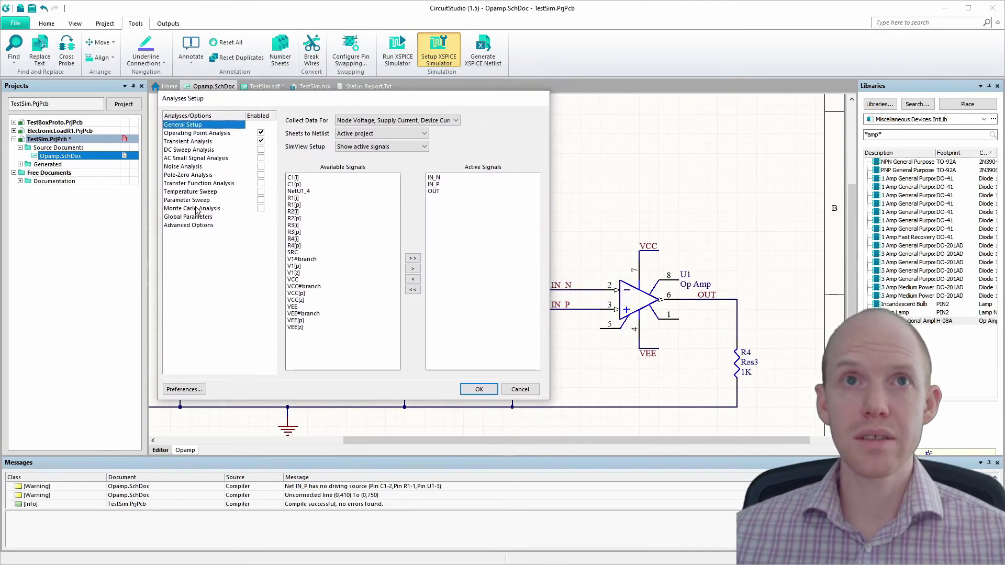
left_click(190, 146)
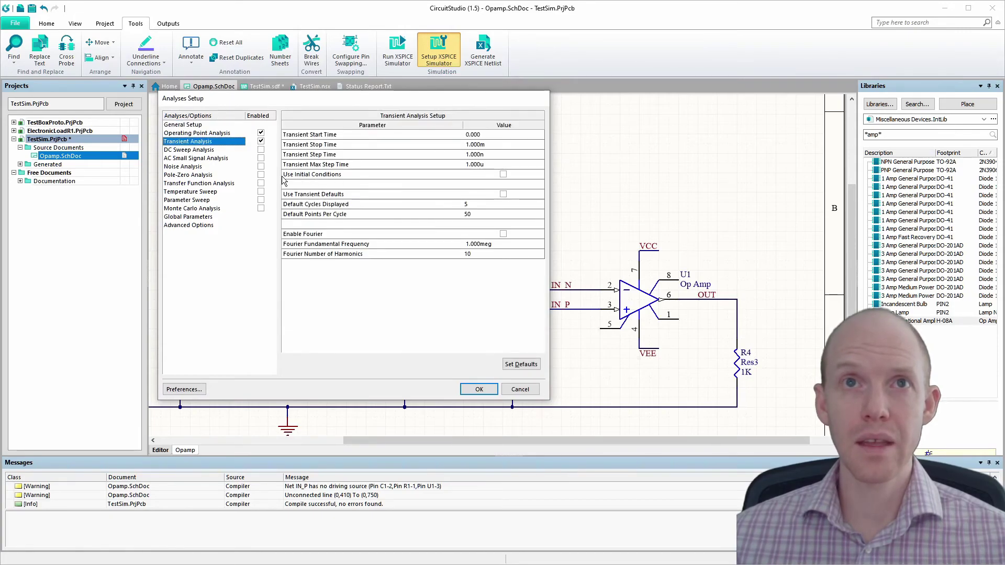
left_click(503, 174)
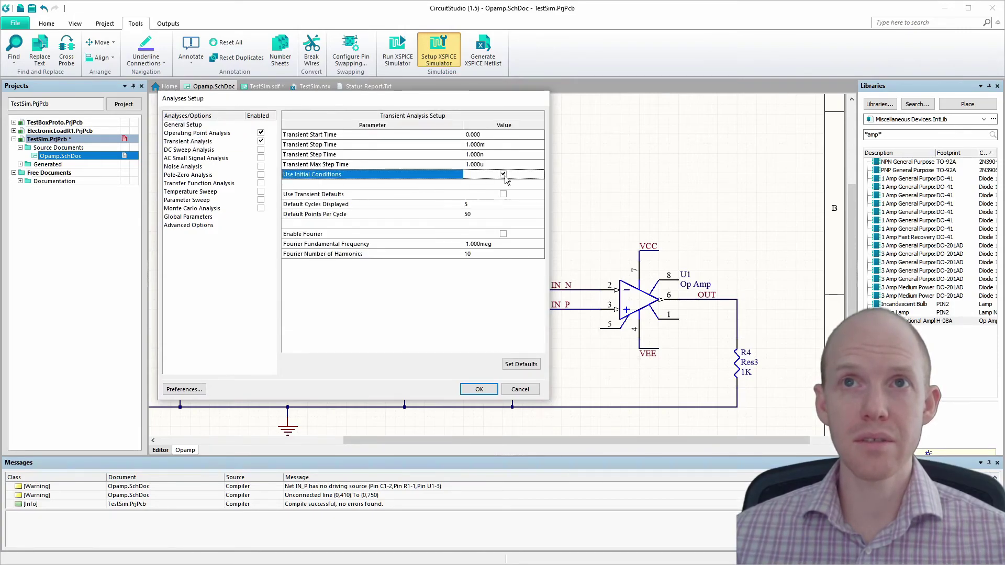
left_click(483, 389)
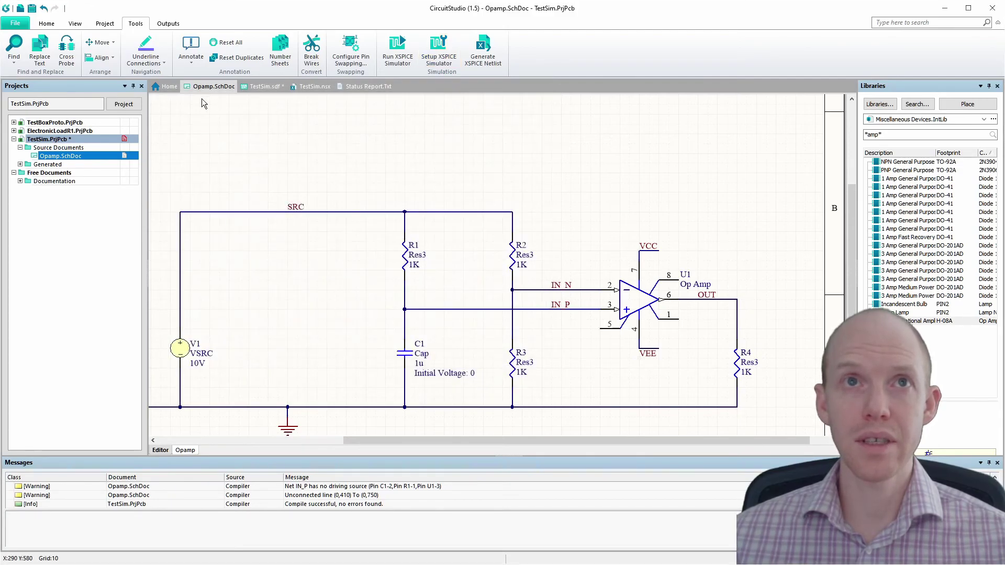
Rerun the XSPICE simulation to regenerate the TestSim.sdf transient waveforms.
scroll(282, 176, "down", 2)
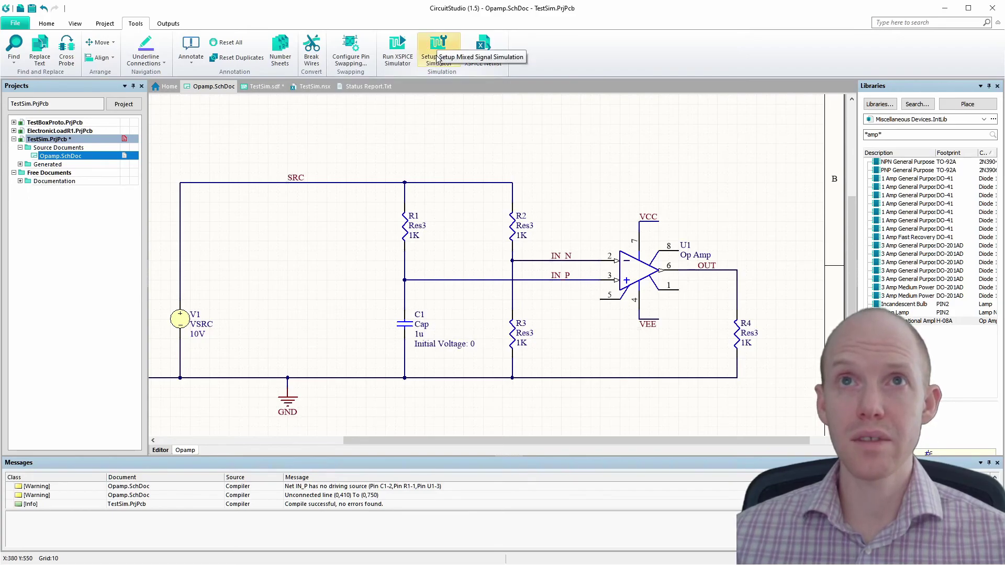
left_click(398, 50)
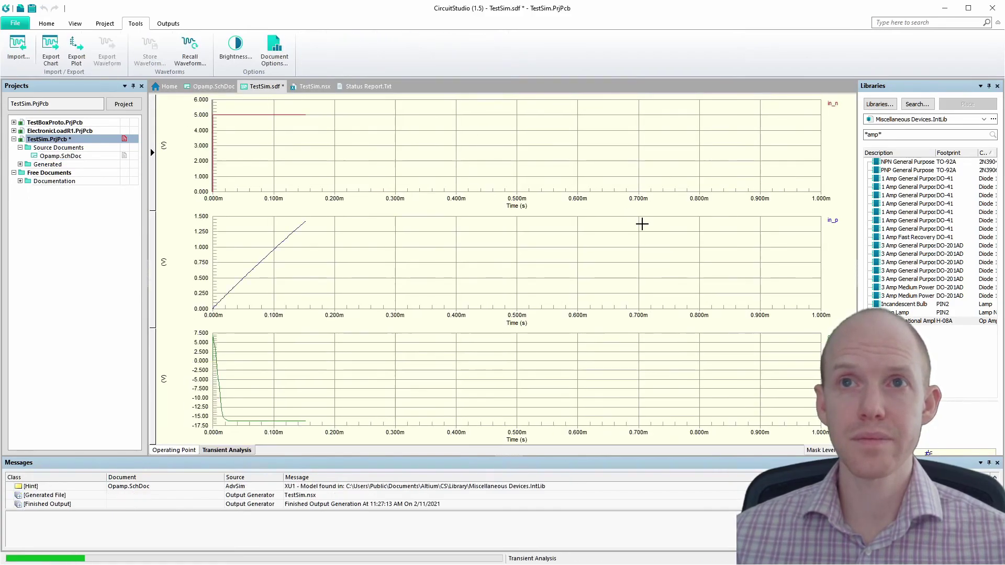